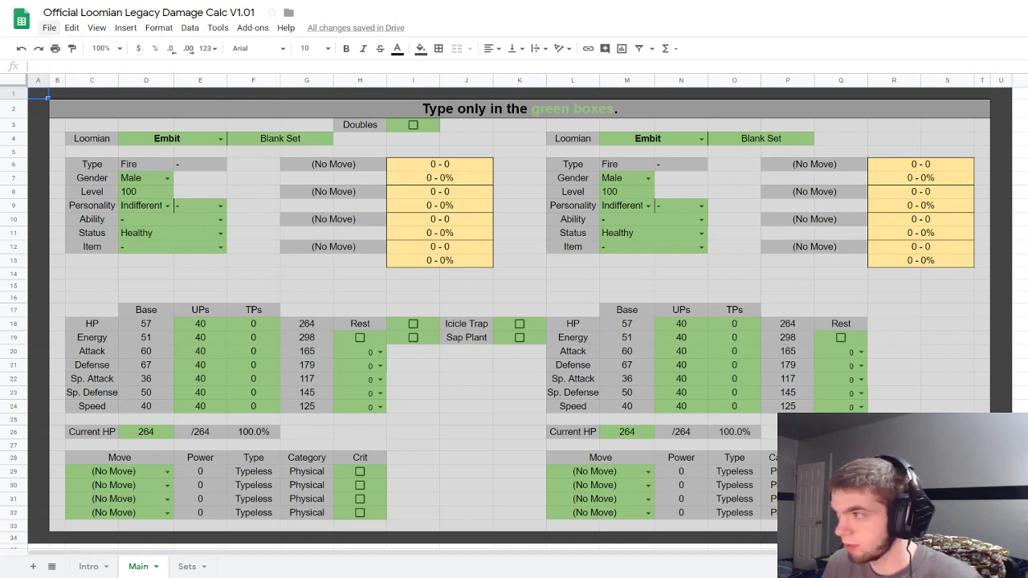
Step: Make a copy of the calculator named 'Damage Calc'
{"action": "left_click", "coordinate": [49, 27]}
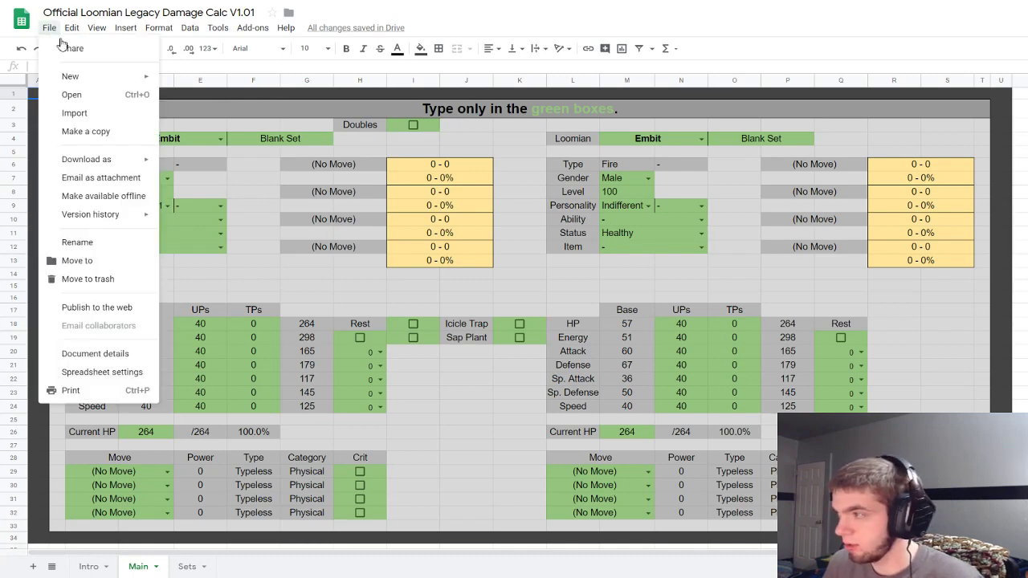
{"action": "left_click", "coordinate": [94, 133]}
{"action": "type", "text": "Damage Calc"}
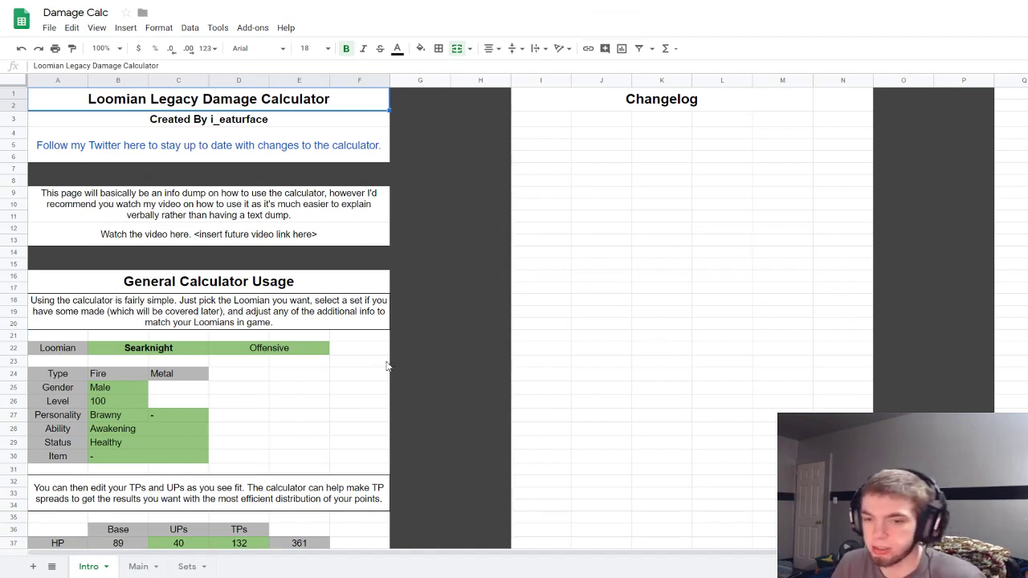
Step: Scroll through the Intro sheet, then switch to the Main sheet
{"action": "scroll", "coordinate": [538, 406], "scroll_direction": "down", "scroll_amount": 5}
{"action": "scroll", "coordinate": [543, 405], "scroll_direction": "down", "scroll_amount": 10}
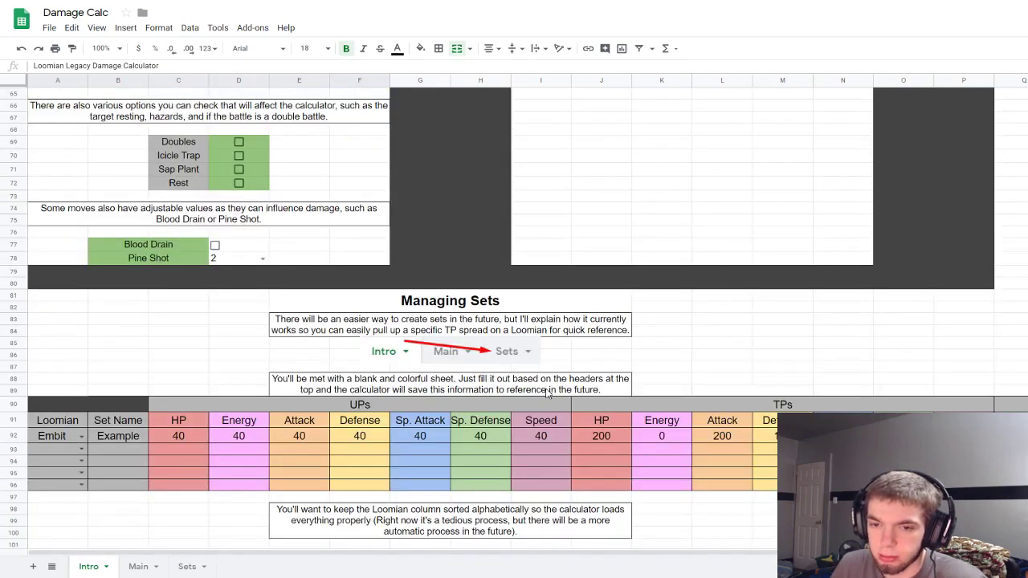
{"action": "scroll", "coordinate": [547, 393], "scroll_direction": "up", "scroll_amount": 13}
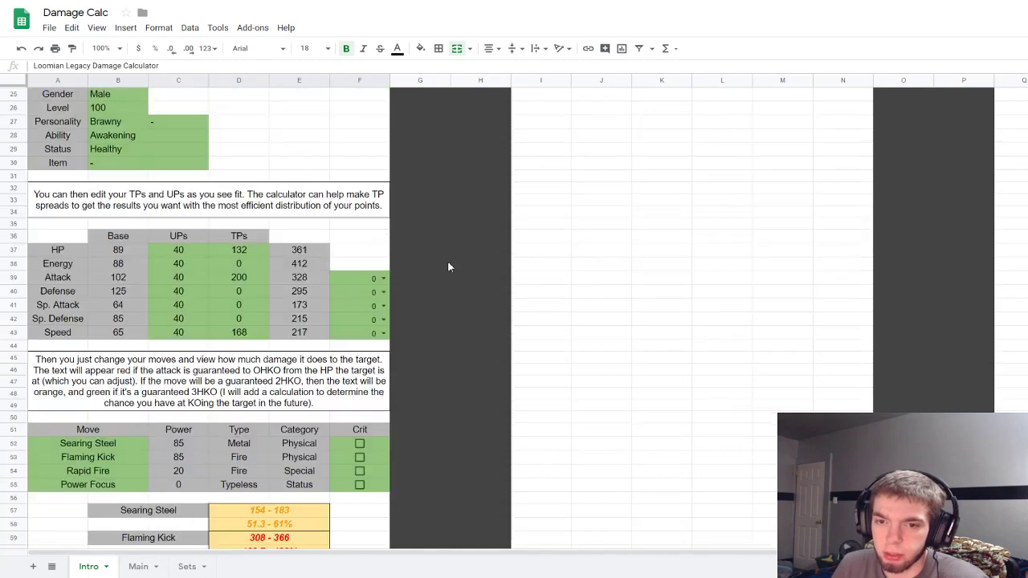
{"action": "scroll", "coordinate": [279, 446], "scroll_direction": "up", "scroll_amount": 3}
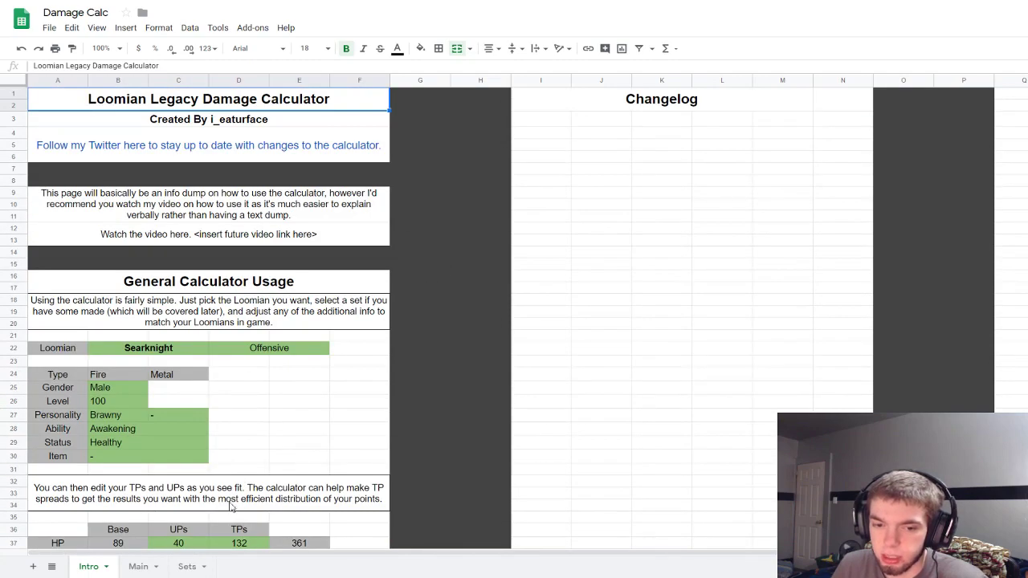
{"action": "left_click", "coordinate": [141, 567]}
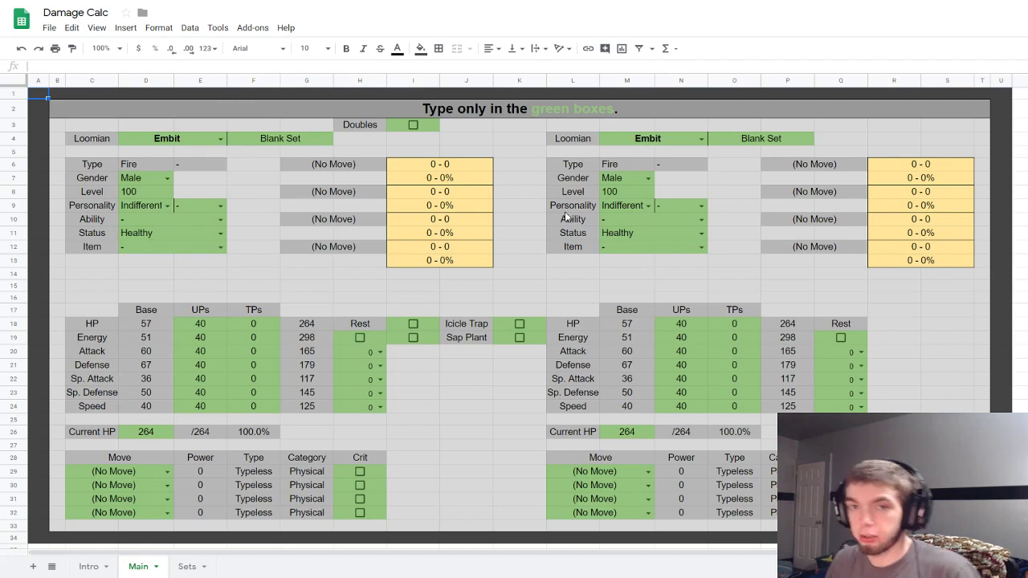
{"action": "left_click", "coordinate": [208, 139]}
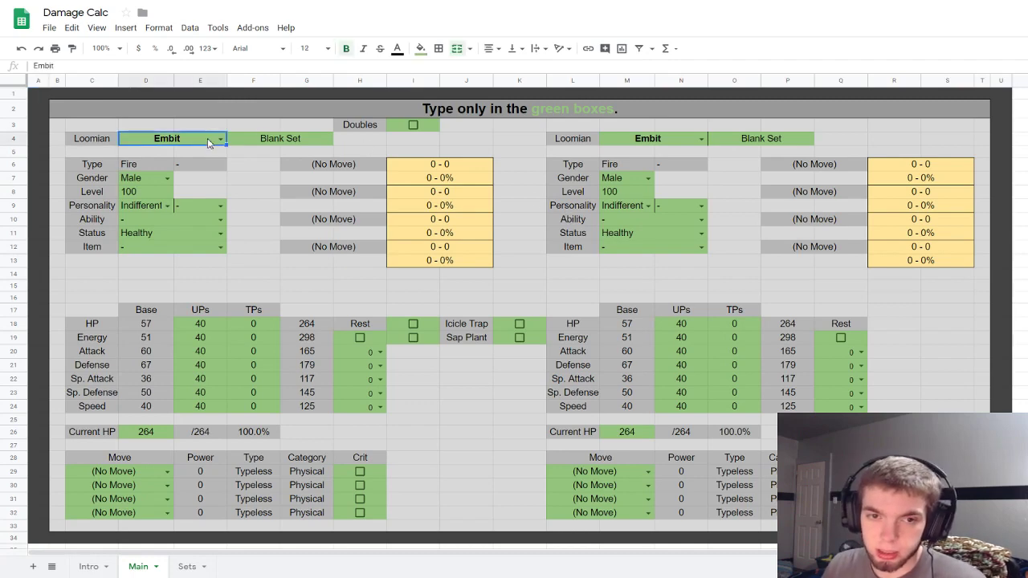
{"action": "left_click", "coordinate": [219, 139]}
{"action": "scroll", "coordinate": [201, 233], "scroll_direction": "down", "scroll_amount": 5}
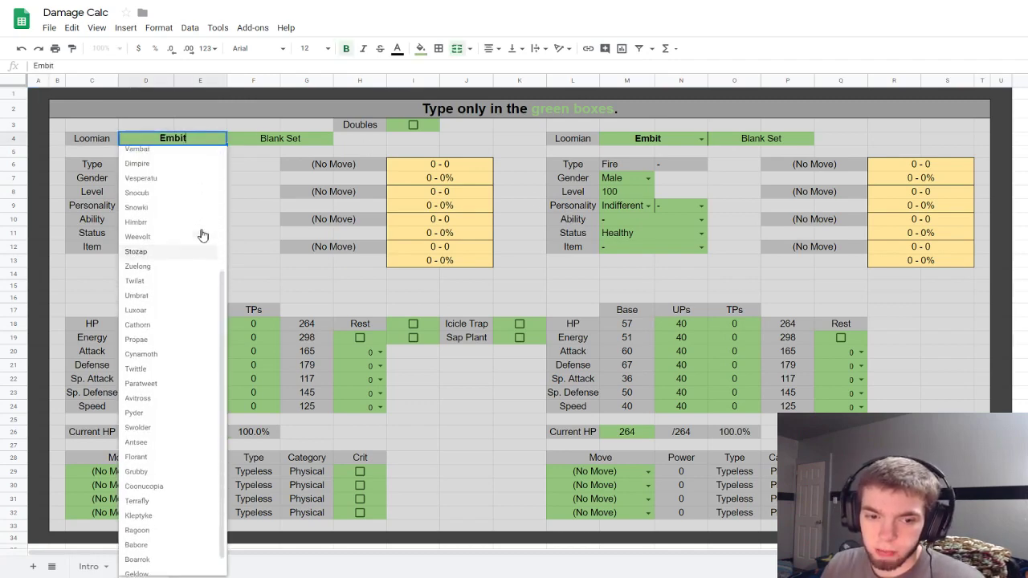
{"action": "left_click", "coordinate": [260, 203]}
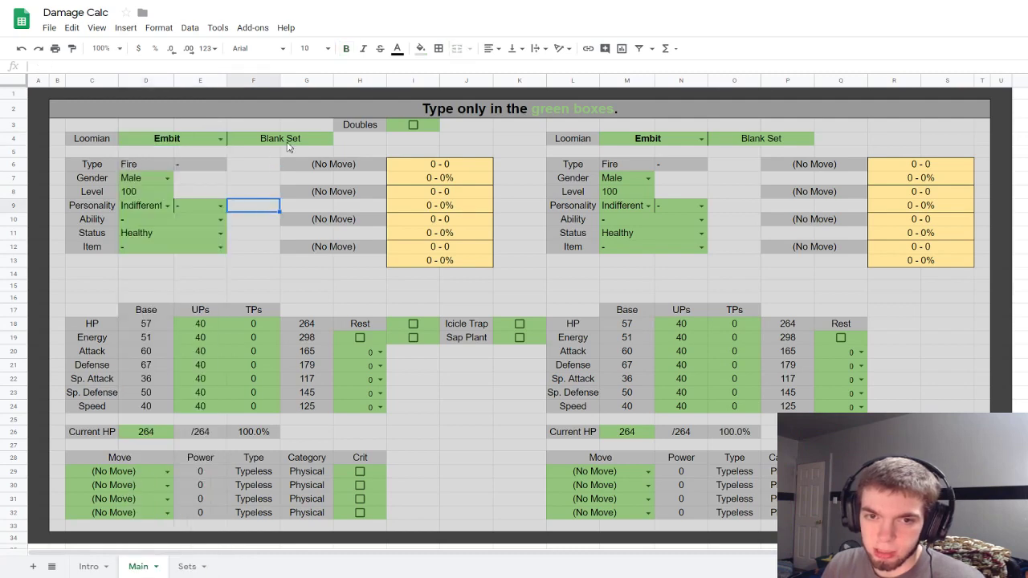
{"action": "left_click", "coordinate": [289, 145]}
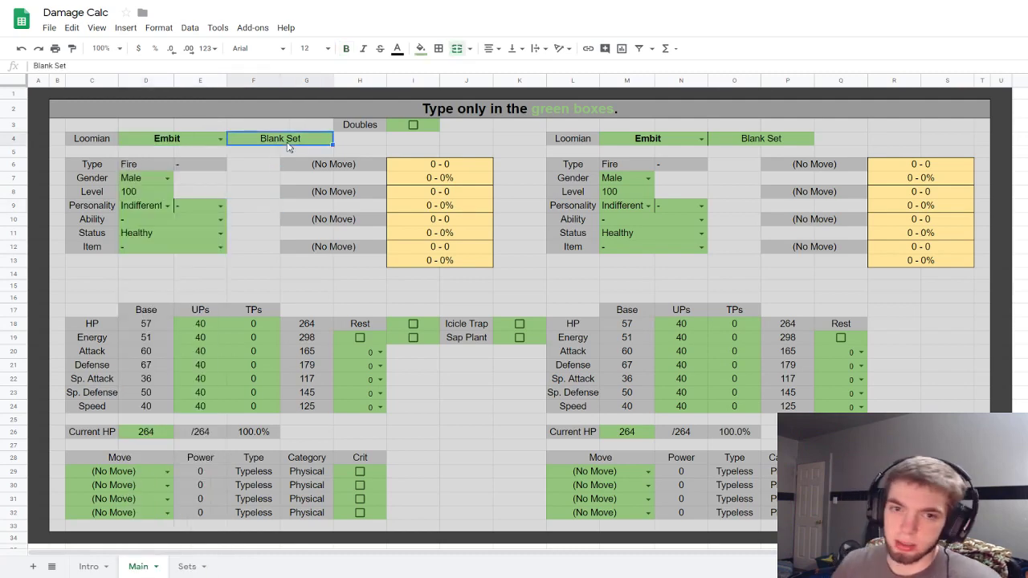
{"action": "left_click", "coordinate": [187, 569]}
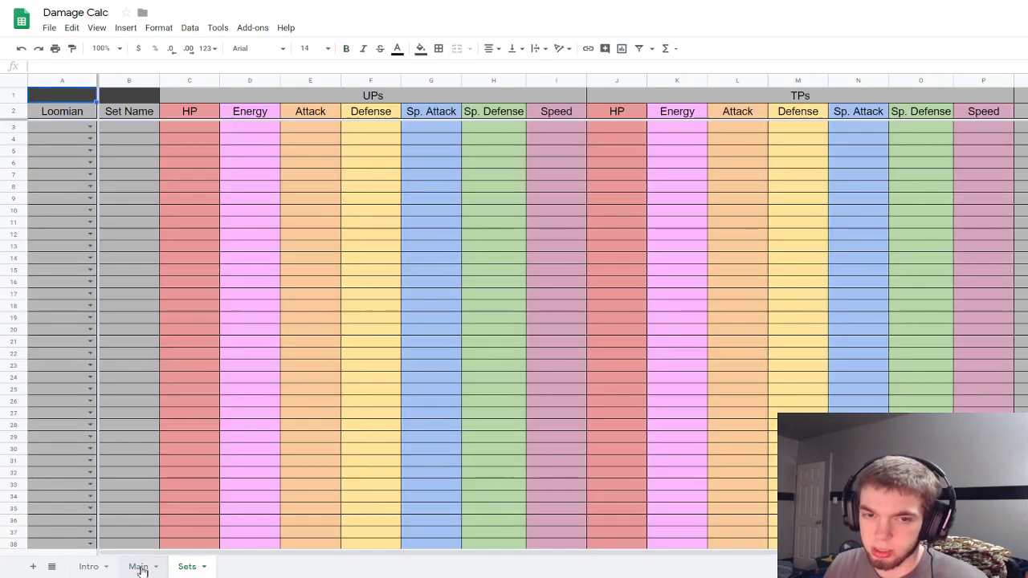
{"action": "left_click", "coordinate": [138, 567]}
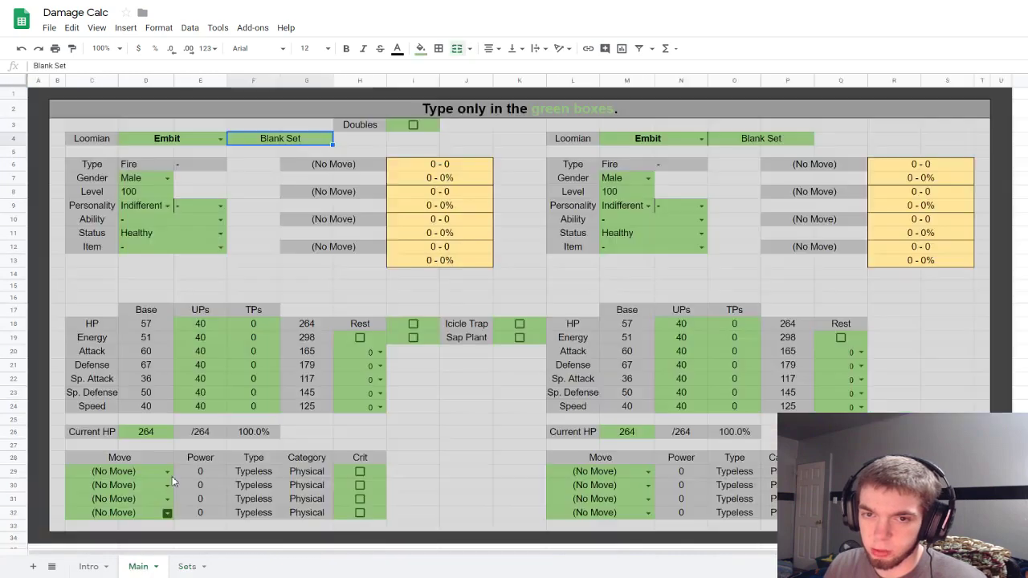
{"action": "left_click", "coordinate": [201, 143]}
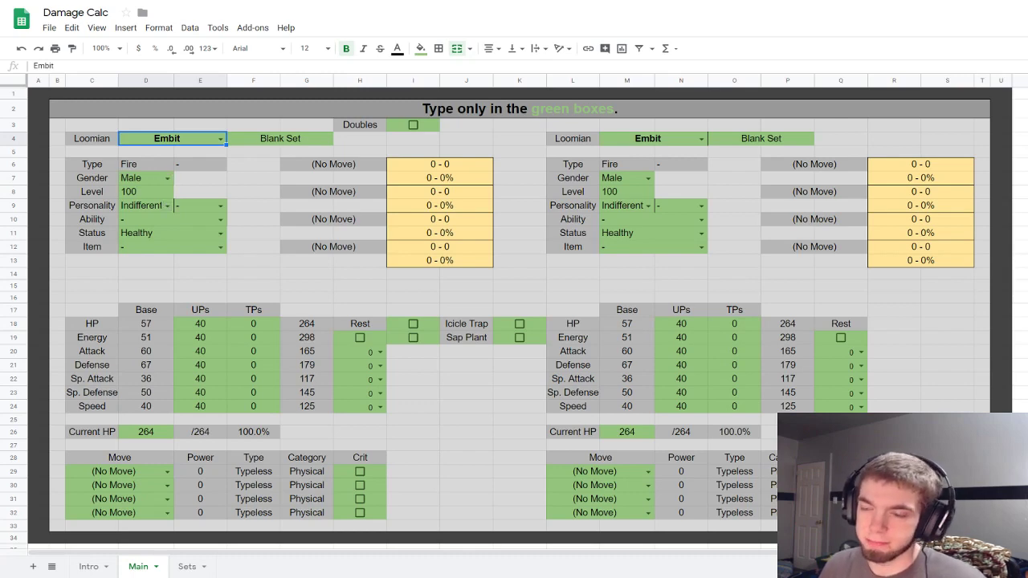
Step: Browse the Gender, Personality and second-trait dropdowns, keeping Male, then open D10's Ability list
{"action": "left_click", "coordinate": [167, 177]}
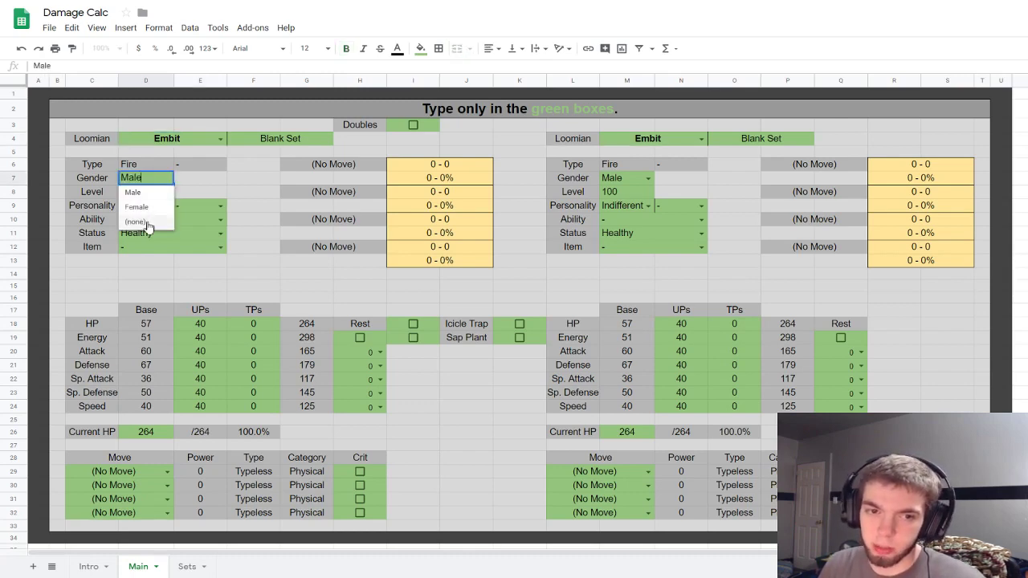
{"action": "key", "text": "Return"}
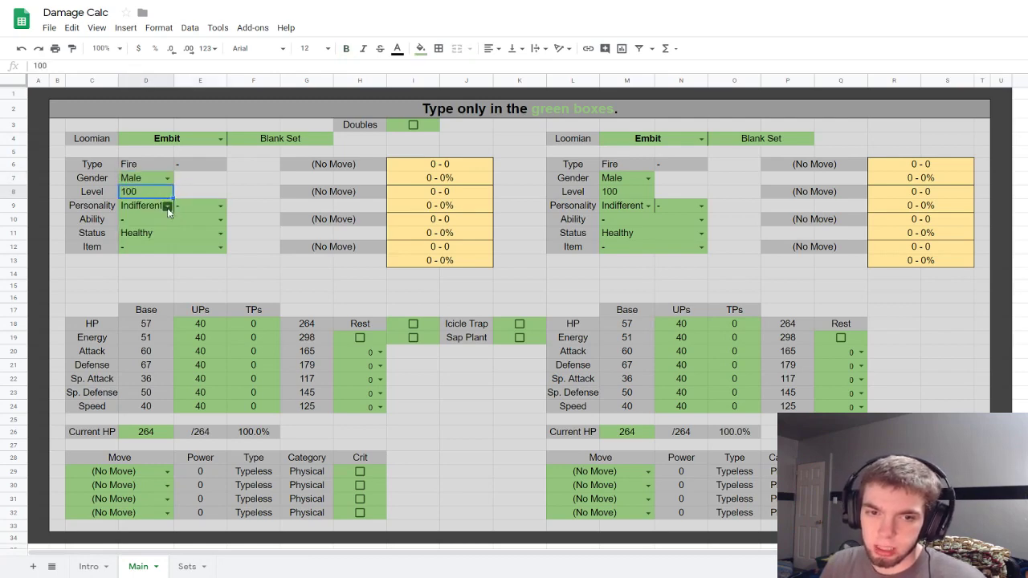
{"action": "left_click", "coordinate": [167, 206]}
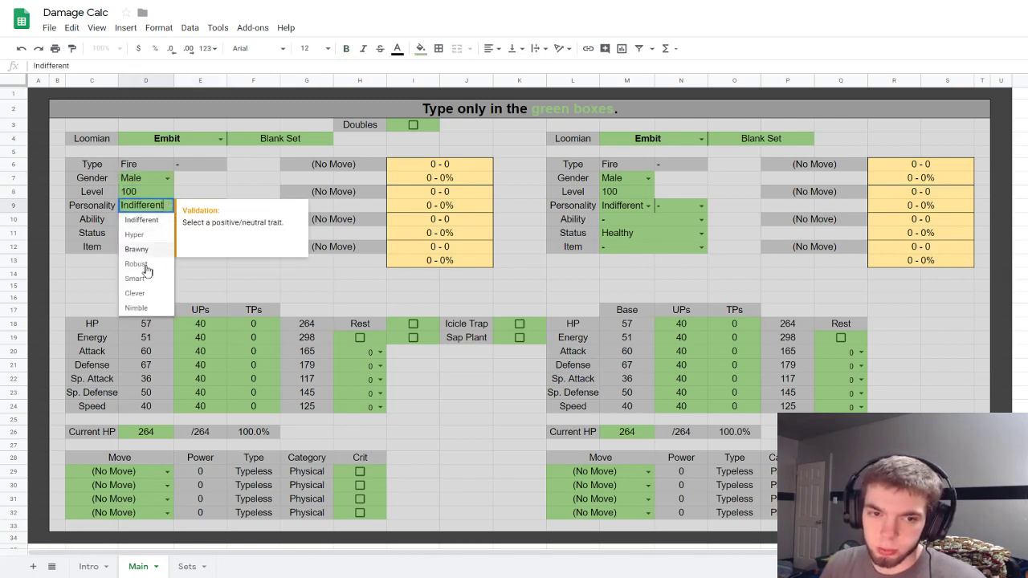
{"action": "left_click", "coordinate": [214, 294]}
{"action": "left_click", "coordinate": [214, 207]}
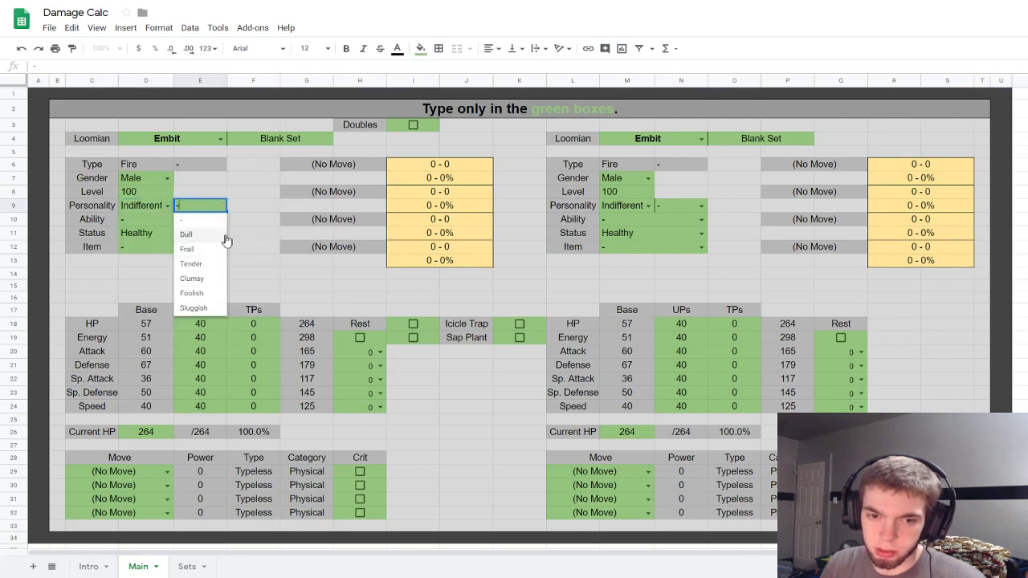
{"action": "left_click", "coordinate": [261, 235]}
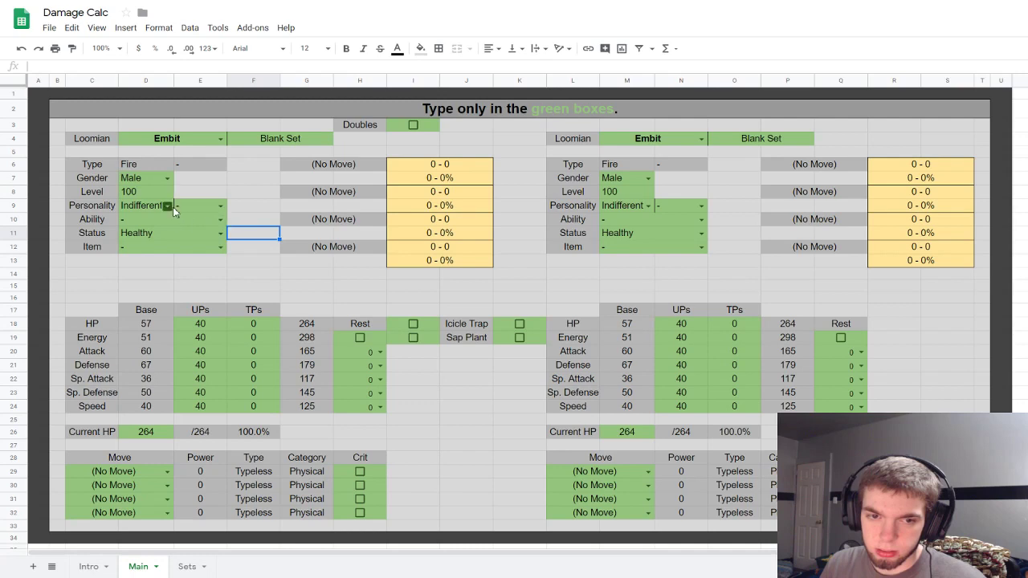
{"action": "left_click", "coordinate": [215, 222]}
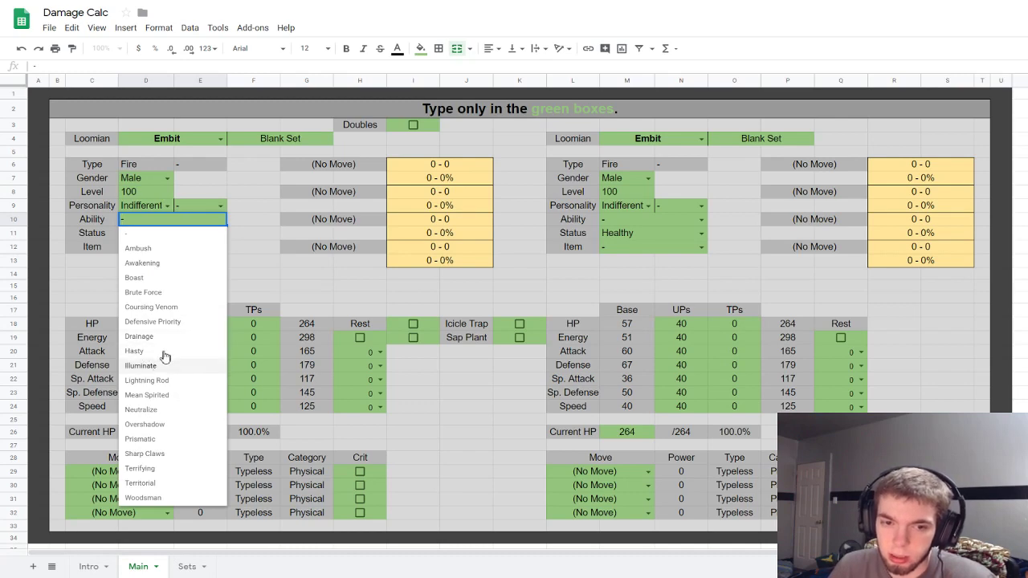
Step: Give the left Loomian the Awakening ability
{"action": "left_click", "coordinate": [256, 273]}
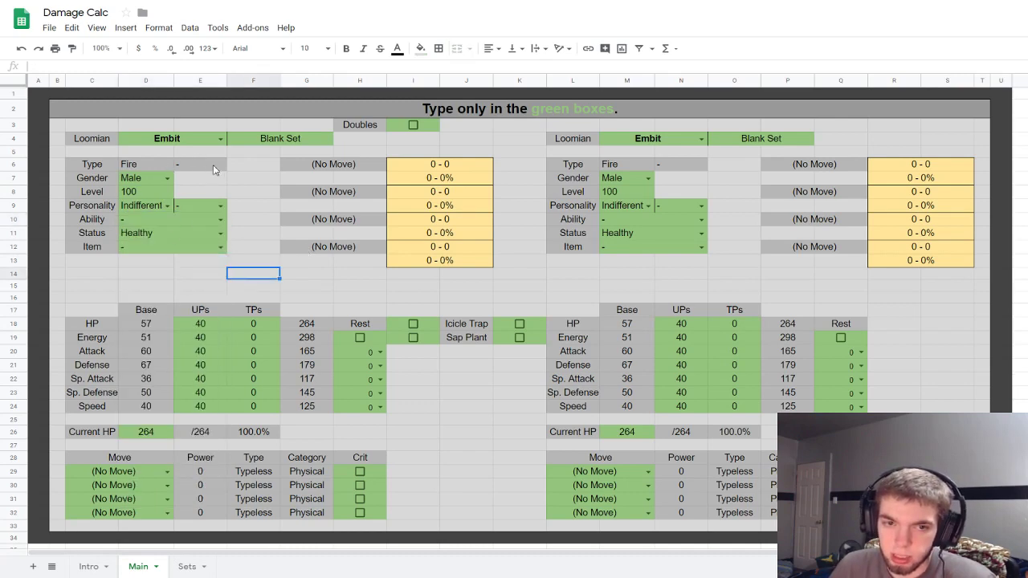
{"action": "left_click", "coordinate": [221, 223]}
{"action": "left_click", "coordinate": [152, 263]}
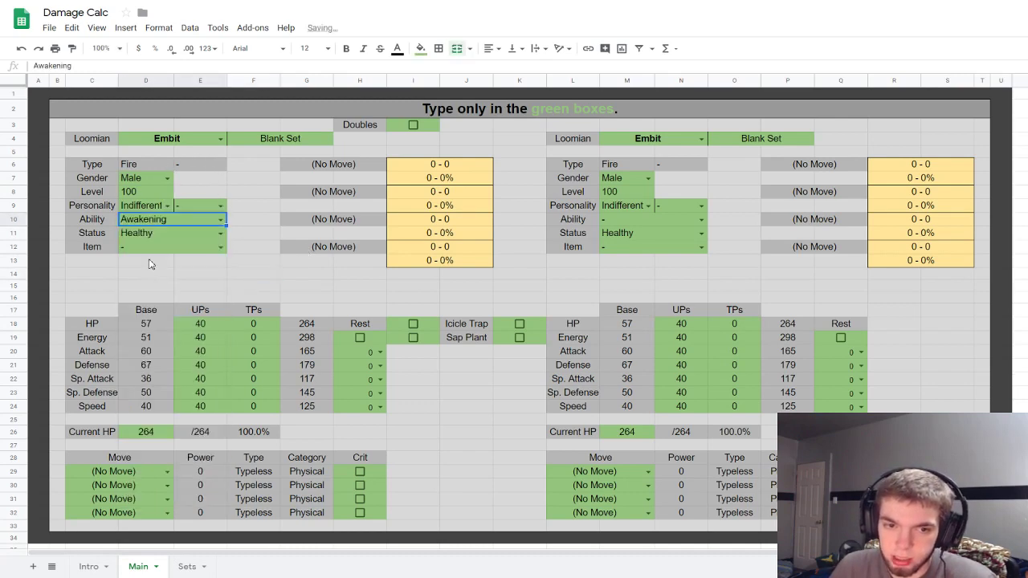
Step: Switch the left Loomian to Searknight with Brawny personality, Awakening ability and no item
{"action": "left_click", "coordinate": [193, 138]}
{"action": "type", "text": "se"}
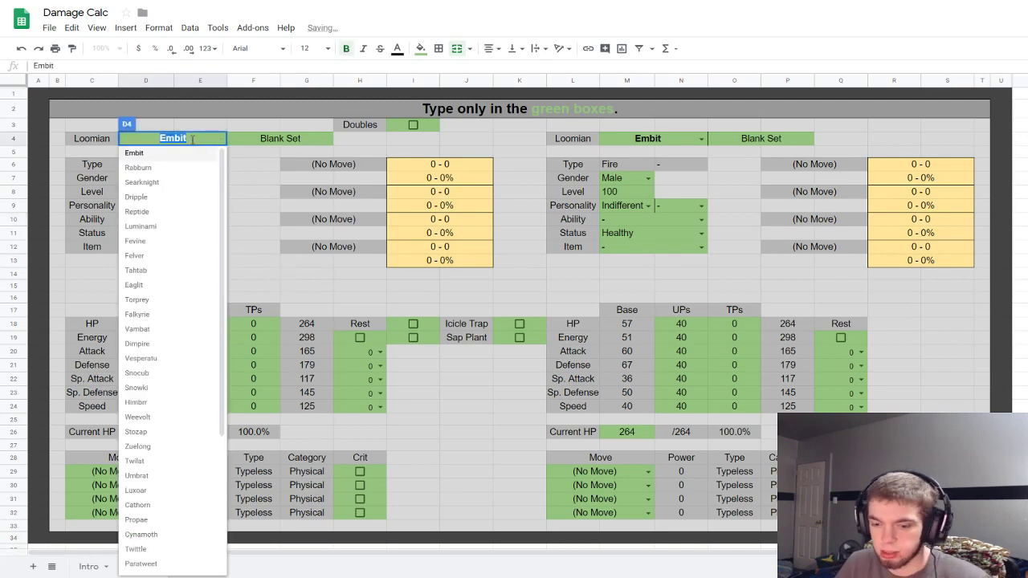
{"action": "type", "text": "ar"}
{"action": "left_click", "coordinate": [149, 153]}
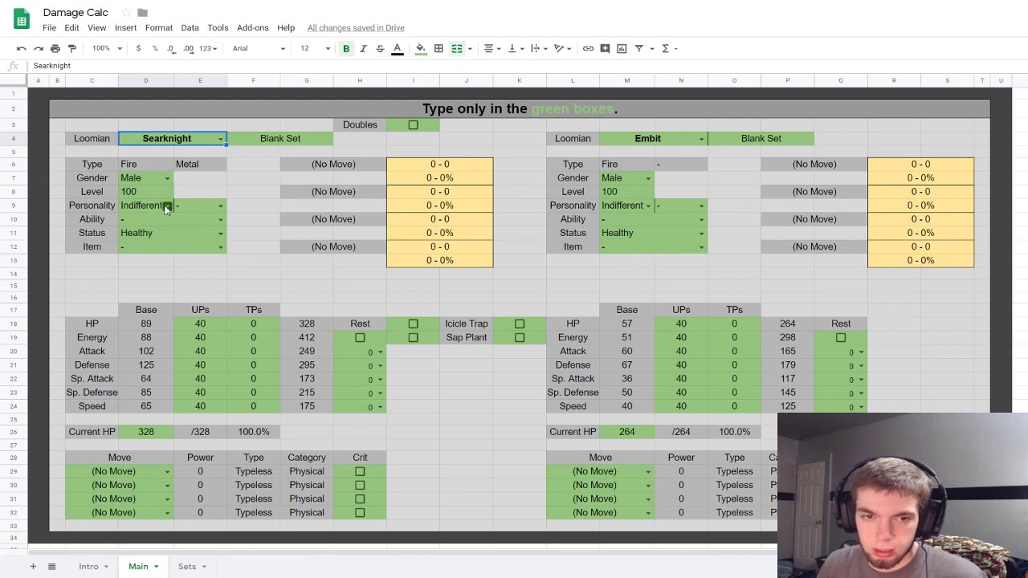
{"action": "left_click", "coordinate": [167, 206]}
{"action": "left_click", "coordinate": [140, 261]}
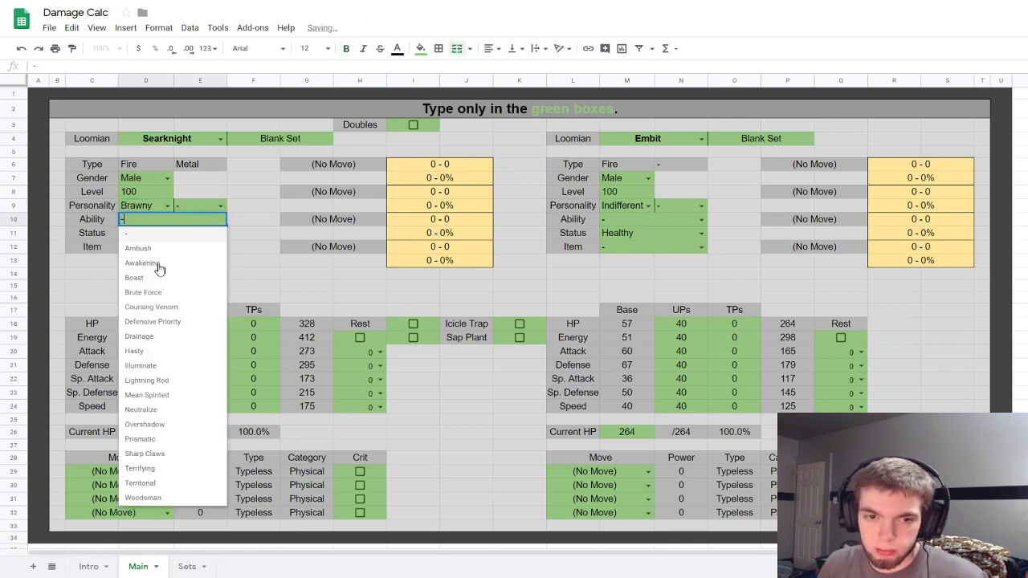
{"action": "left_click", "coordinate": [159, 265]}
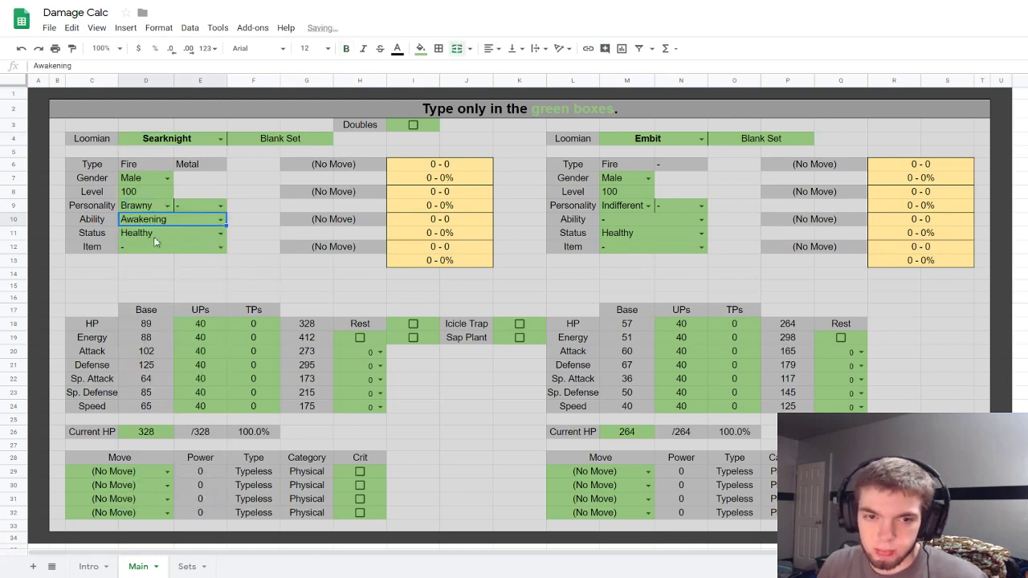
{"action": "left_click", "coordinate": [222, 248]}
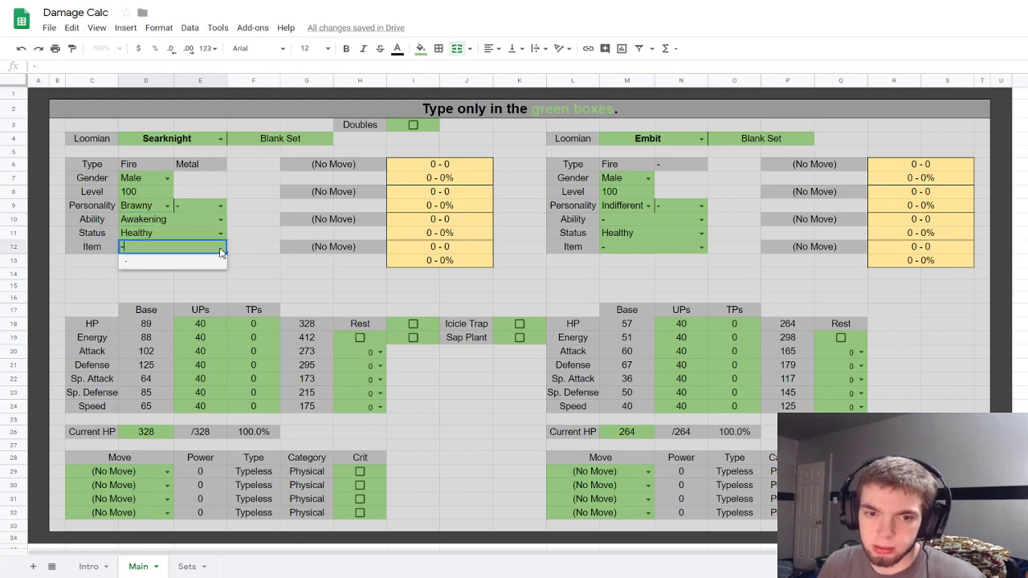
{"action": "left_click", "coordinate": [256, 271]}
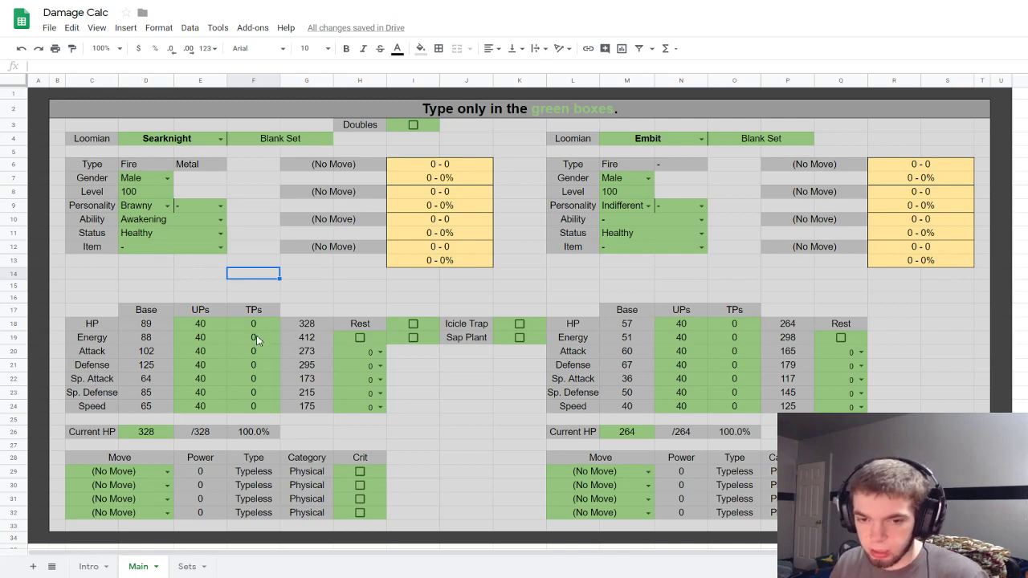
Step: Look over Searknight's UPs and TPs columns for HP through Speed
{"action": "left_click", "coordinate": [193, 326]}
{"action": "left_click", "coordinate": [205, 407]}
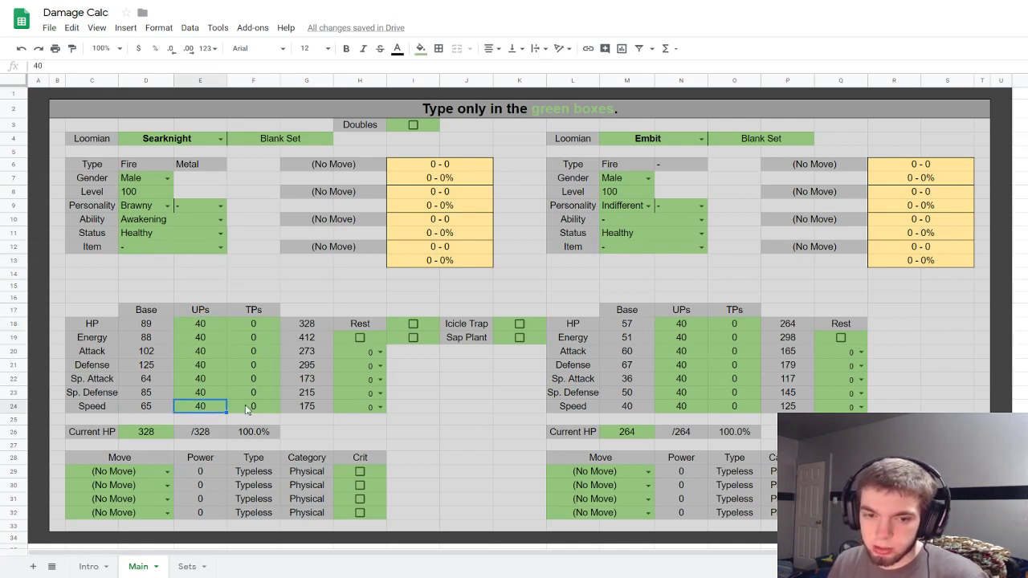
{"action": "left_click", "coordinate": [247, 408]}
{"action": "left_click", "coordinate": [248, 394]}
{"action": "left_click", "coordinate": [245, 380]}
{"action": "left_click", "coordinate": [207, 316]}
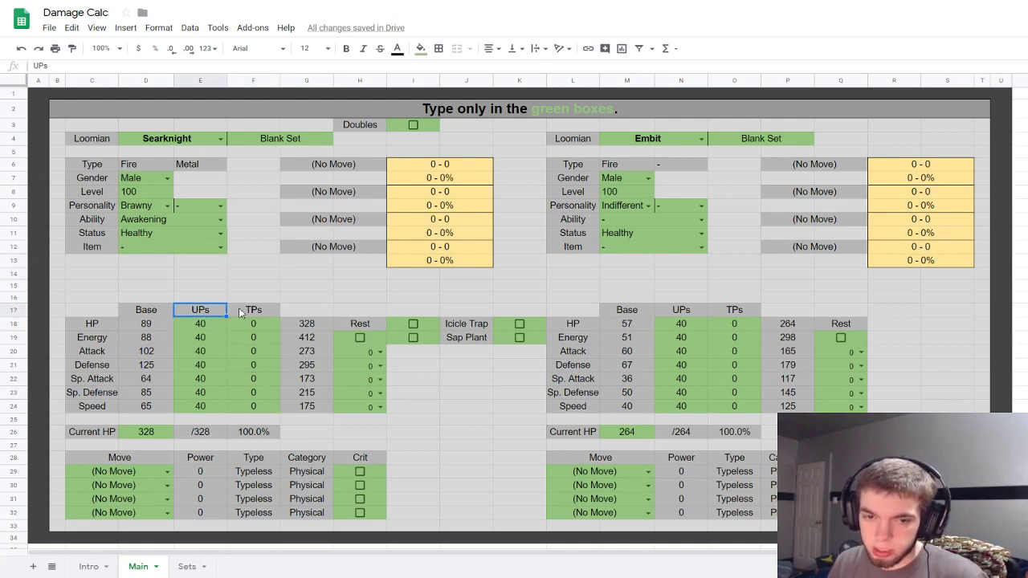
{"action": "left_click", "coordinate": [241, 313]}
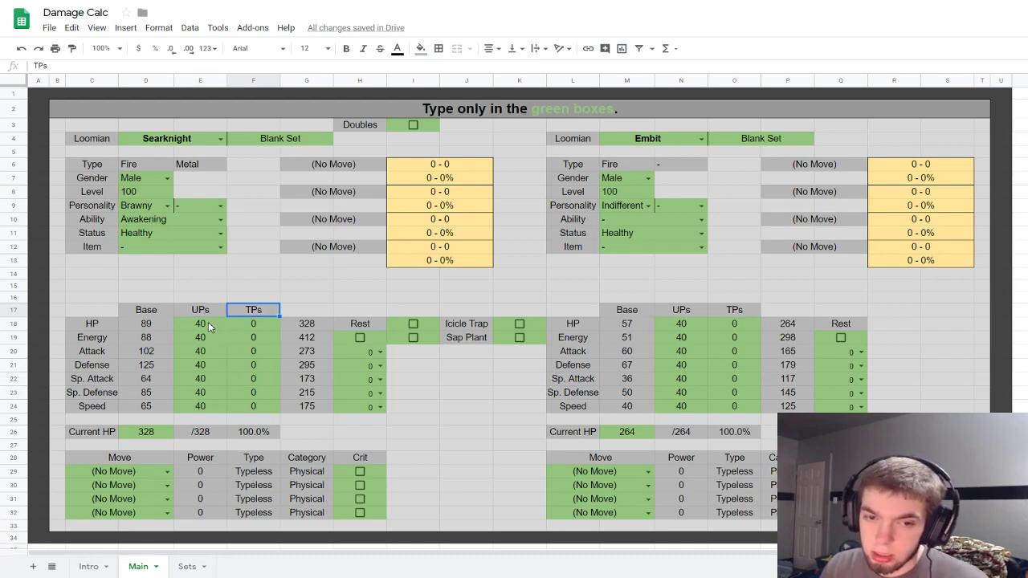
{"action": "left_click", "coordinate": [209, 326]}
{"action": "left_click", "coordinate": [215, 409]}
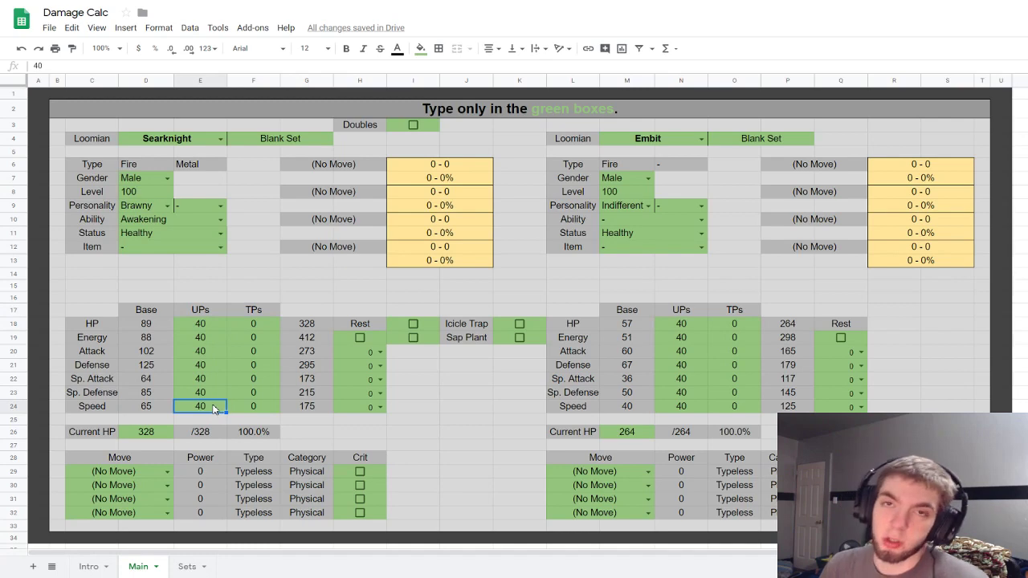
Step: Try Attack UPs of 5 and 20, dismiss the validation error, and restore 40
{"action": "left_click", "coordinate": [209, 351]}
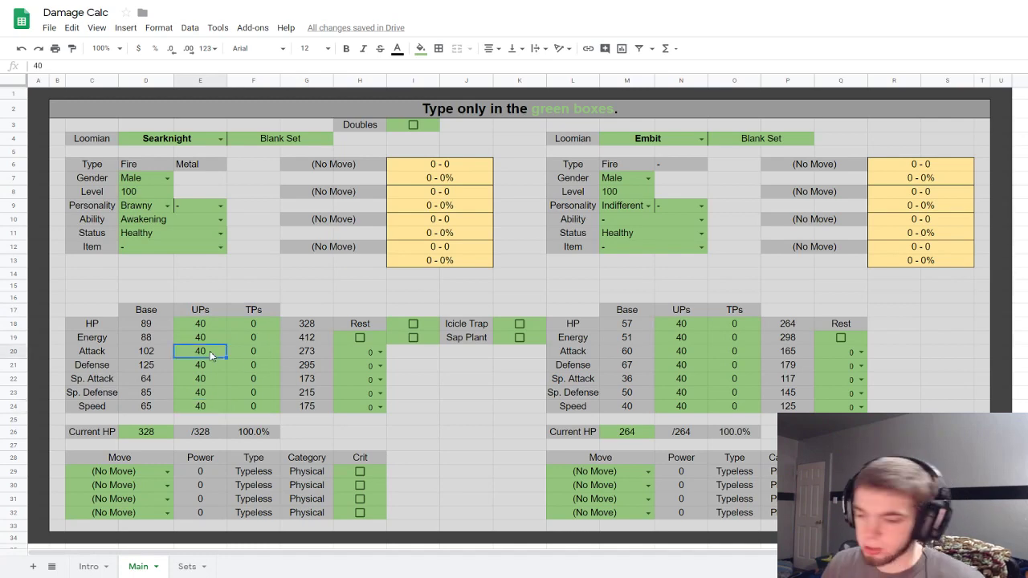
{"action": "type", "text": "5"}
{"action": "key", "text": "Return"}
{"action": "left_click", "coordinate": [210, 351]}
{"action": "double_click", "coordinate": [210, 351]}
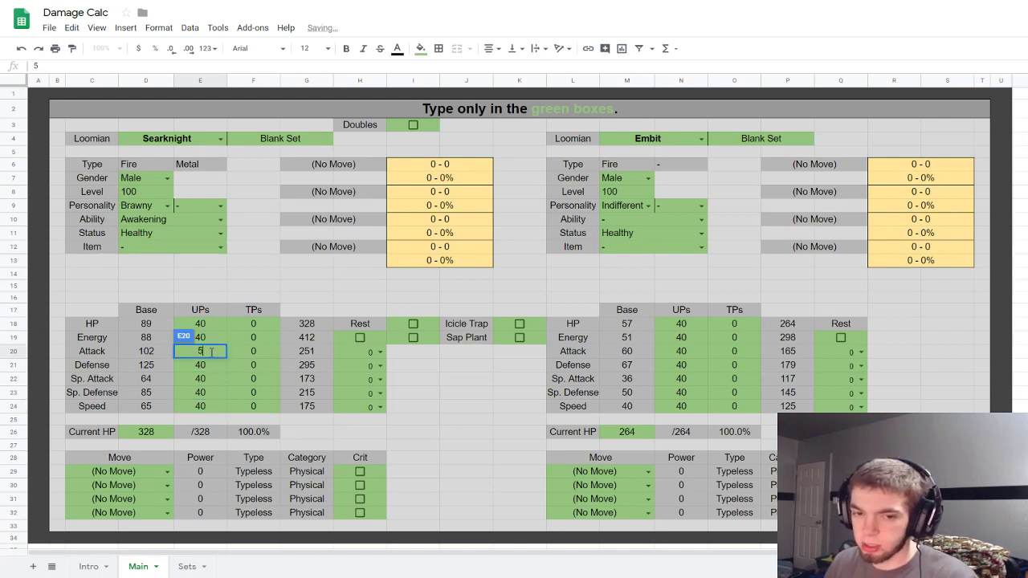
{"action": "type", "text": "20"}
{"action": "key", "text": "Return"}
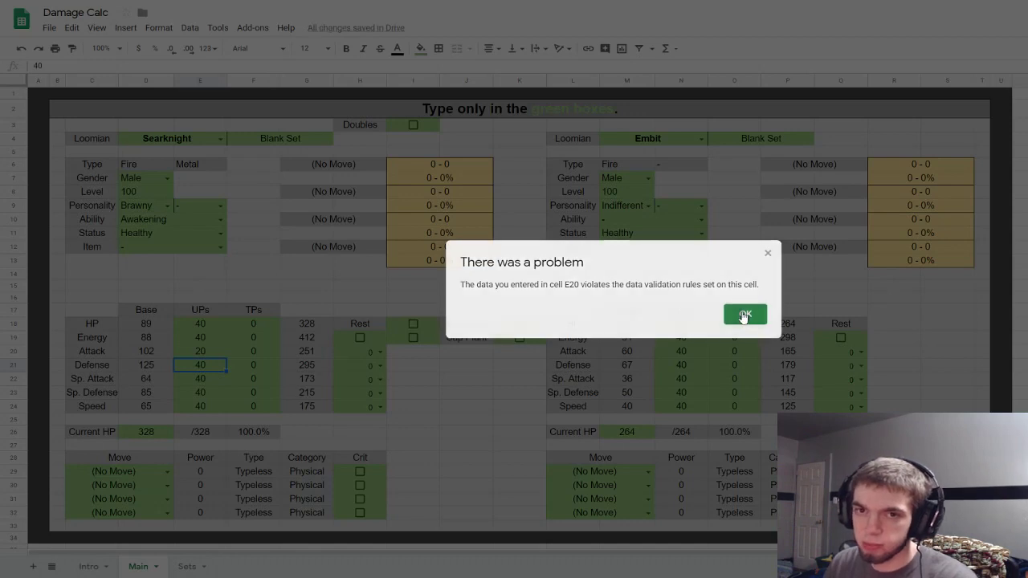
{"action": "left_click", "coordinate": [743, 315]}
{"action": "left_click", "coordinate": [186, 353]}
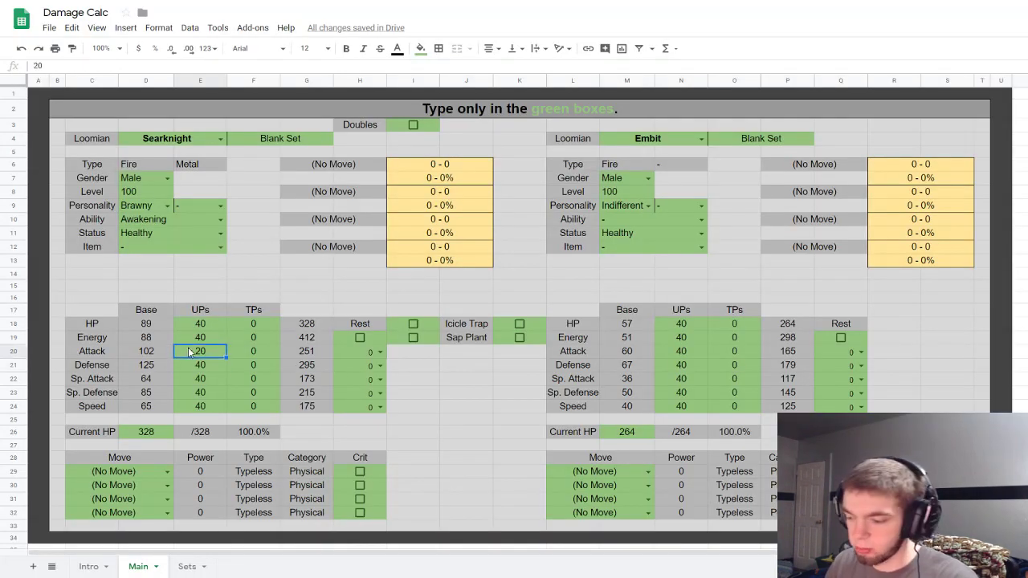
{"action": "type", "text": "40"}
{"action": "key", "text": "Return"}
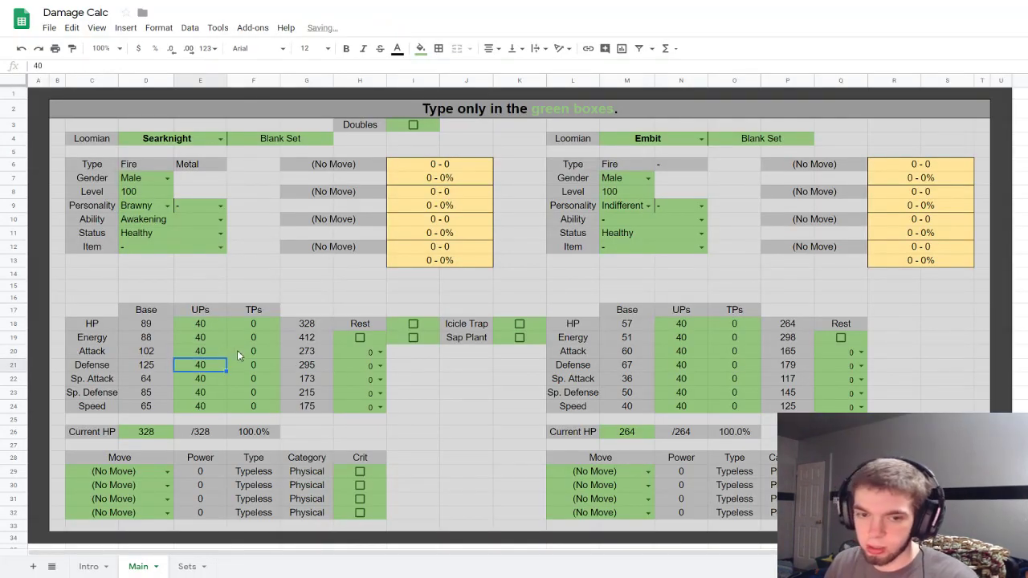
Step: Enter Searknight's TPs: 200 HP, 200 Attack and 100 Defense
{"action": "left_click", "coordinate": [278, 325]}
{"action": "type", "text": "100"}
{"action": "key", "text": "Return"}
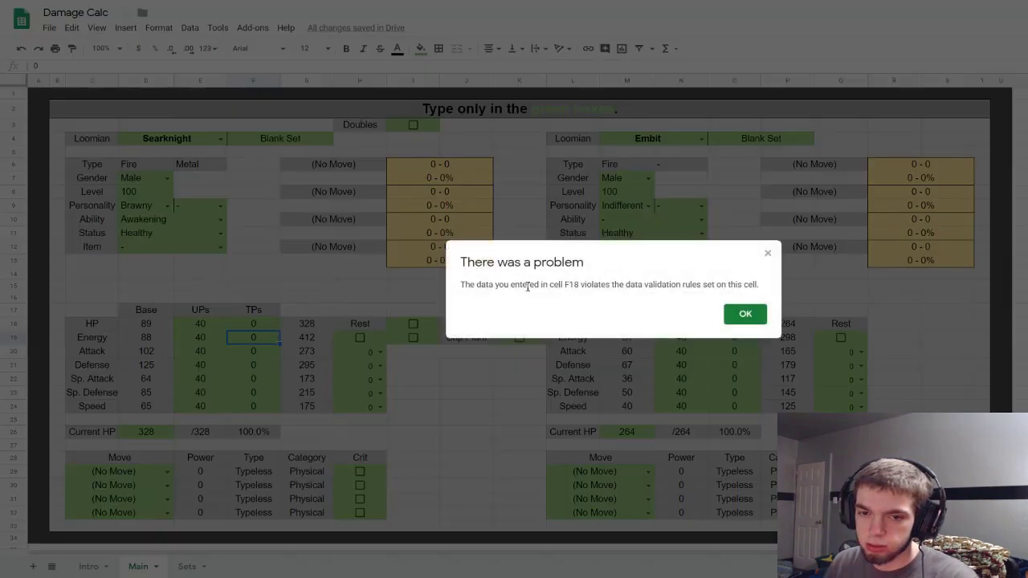
{"action": "left_click", "coordinate": [745, 314]}
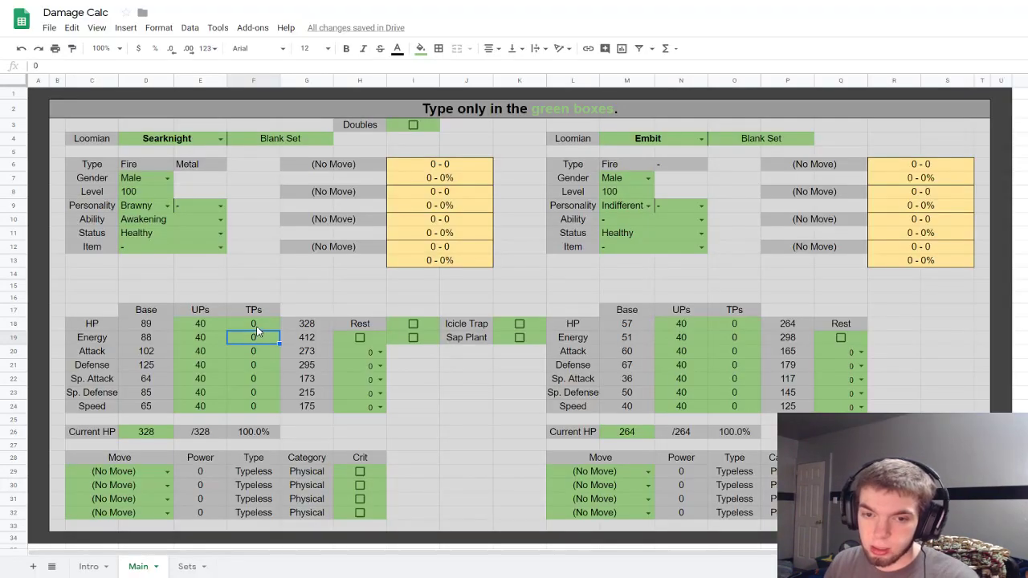
{"action": "left_click", "coordinate": [258, 325]}
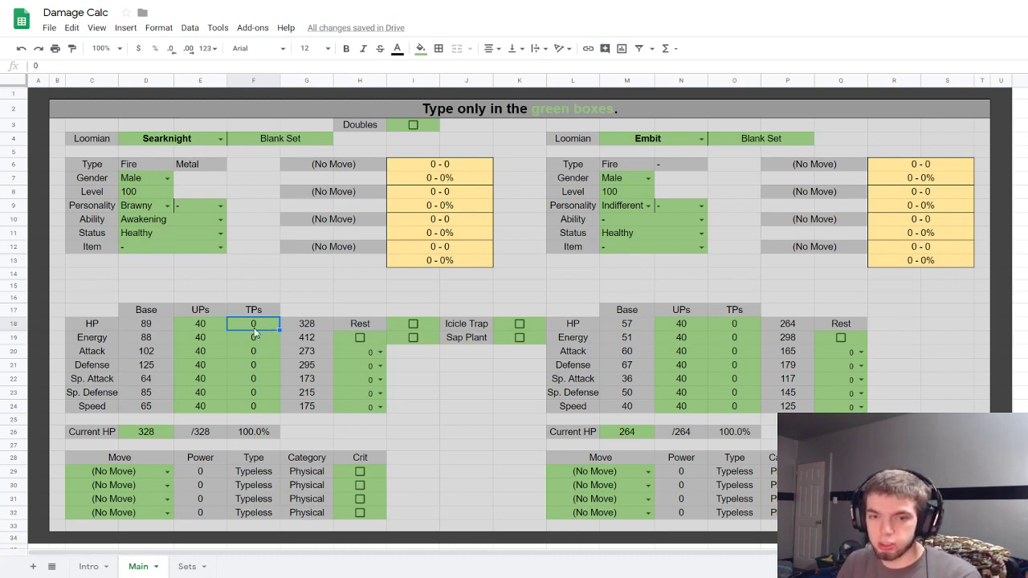
{"action": "left_click", "coordinate": [266, 352]}
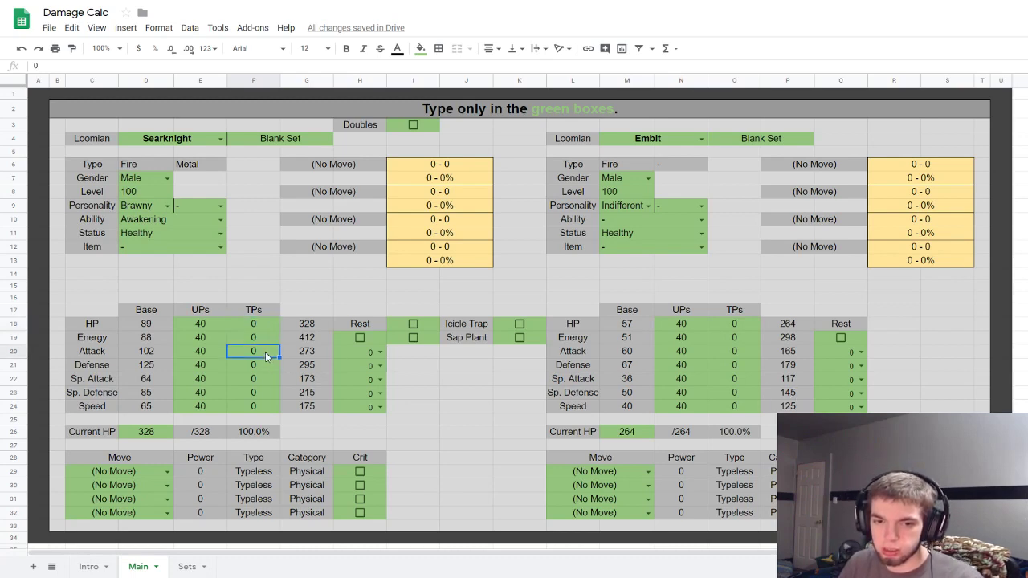
{"action": "type", "text": "200"}
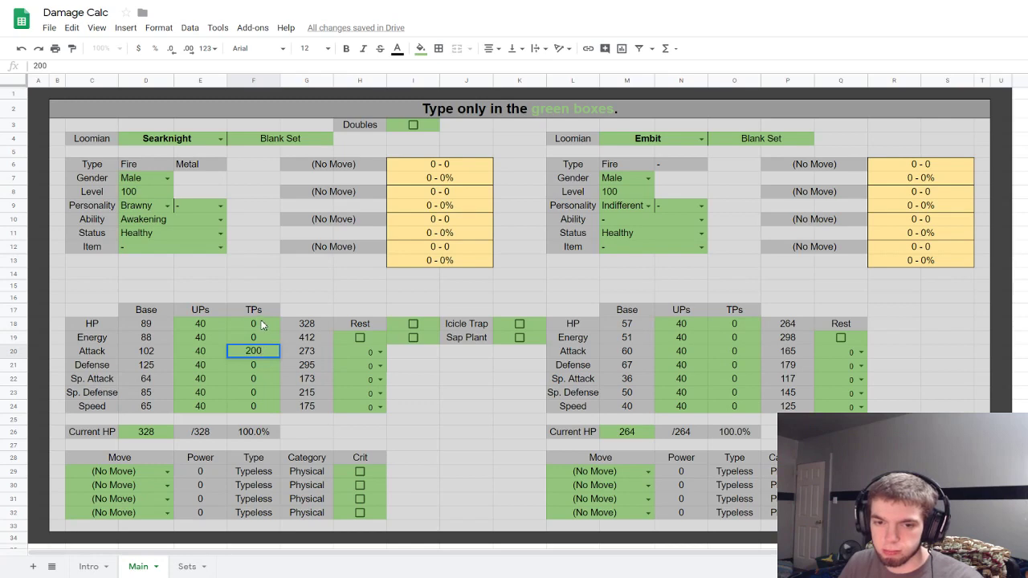
{"action": "left_click", "coordinate": [264, 326]}
{"action": "type", "text": "200"}
{"action": "left_click", "coordinate": [254, 366]}
{"action": "type", "text": "100"}
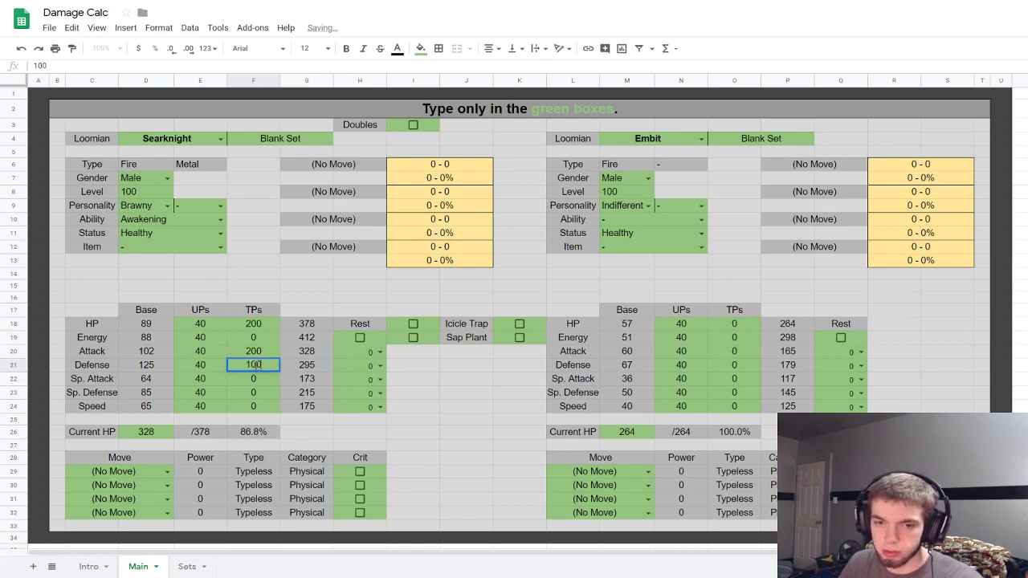
{"action": "key", "text": "Return"}
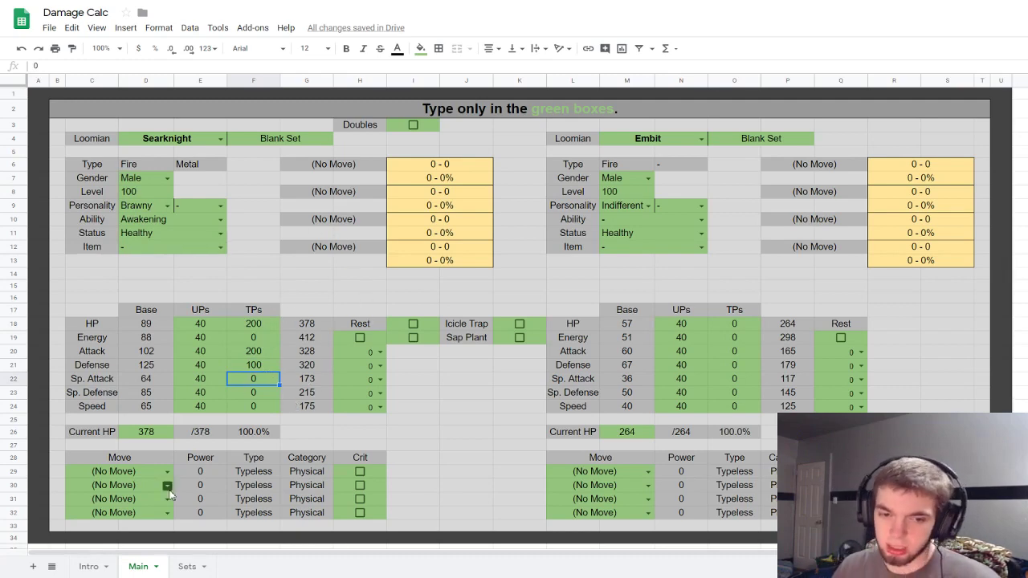
{"action": "left_click", "coordinate": [151, 434]}
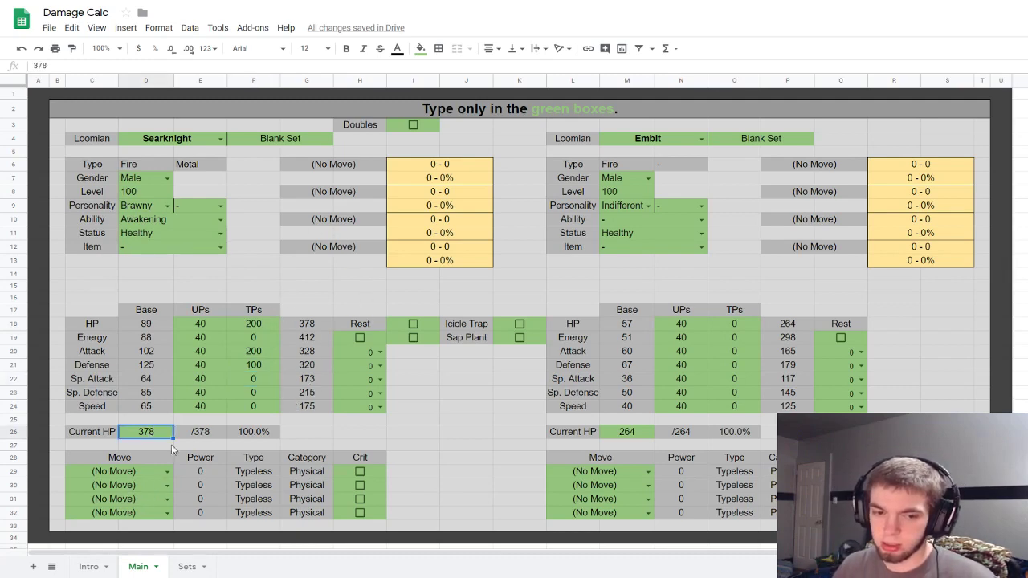
{"action": "left_click", "coordinate": [465, 164]}
{"action": "left_click", "coordinate": [459, 180]}
{"action": "left_click", "coordinate": [449, 206]}
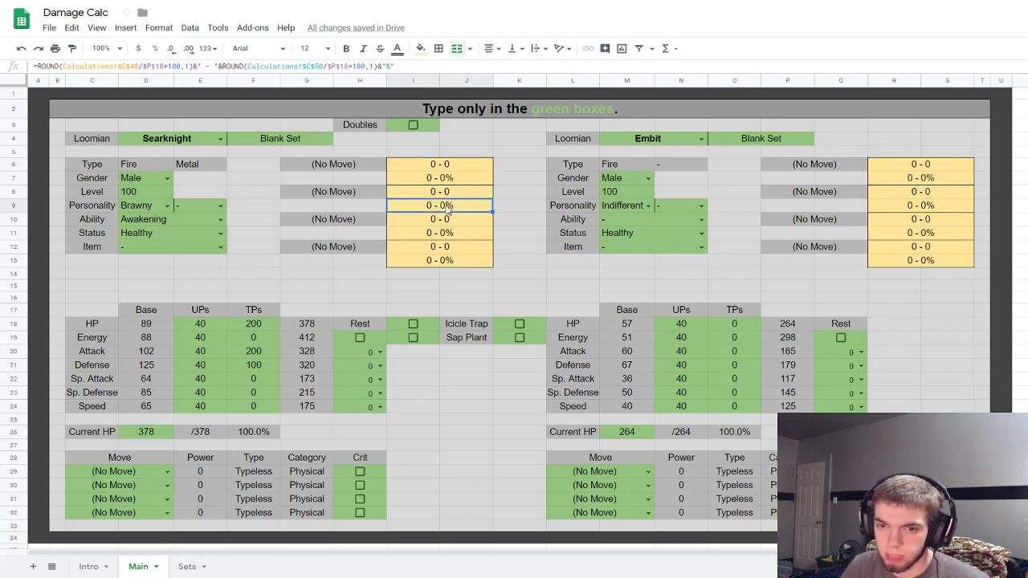
{"action": "left_click", "coordinate": [164, 434]}
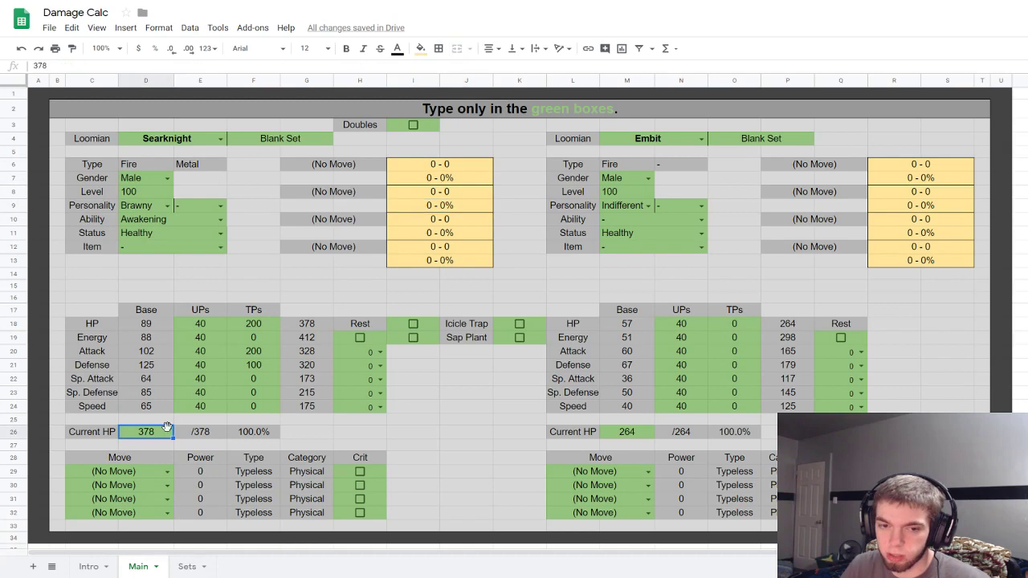
{"action": "left_click", "coordinate": [634, 434]}
{"action": "left_click", "coordinate": [781, 326]}
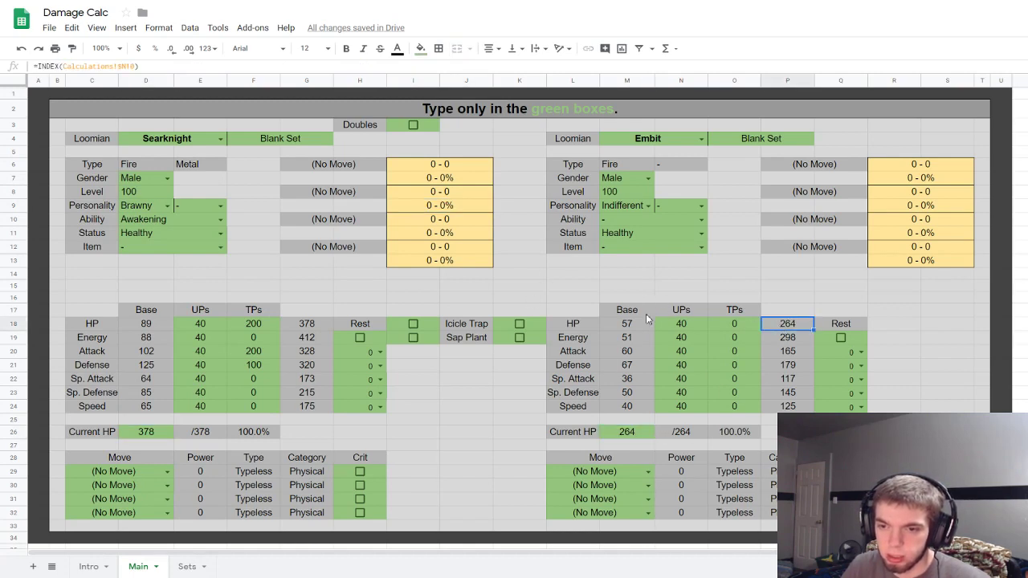
{"action": "double_click", "coordinate": [668, 141]}
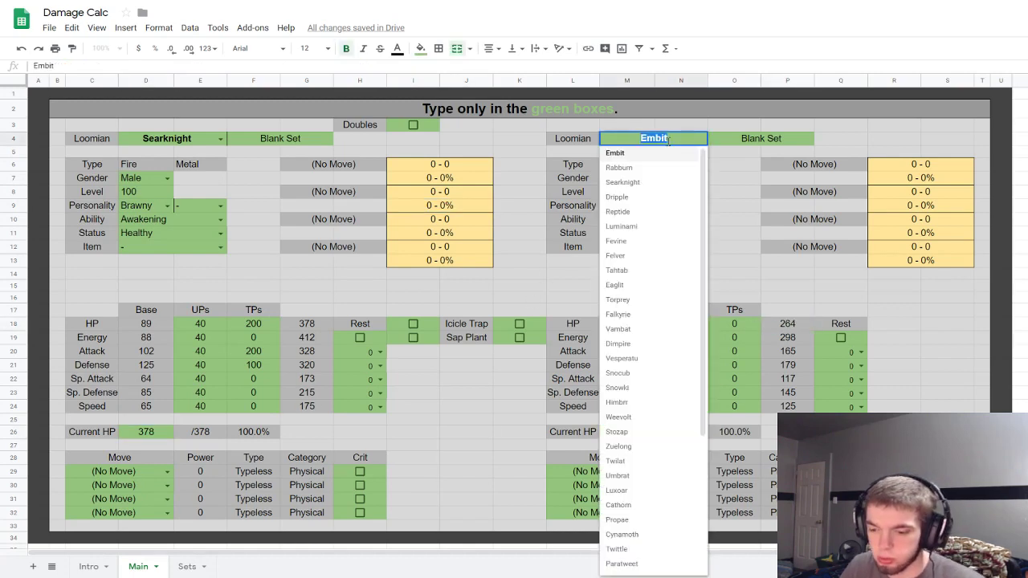
Step: Set the opponent to Luminami, initially with the Clever personality
{"action": "type", "text": "lumi"}
{"action": "left_click", "coordinate": [642, 153]}
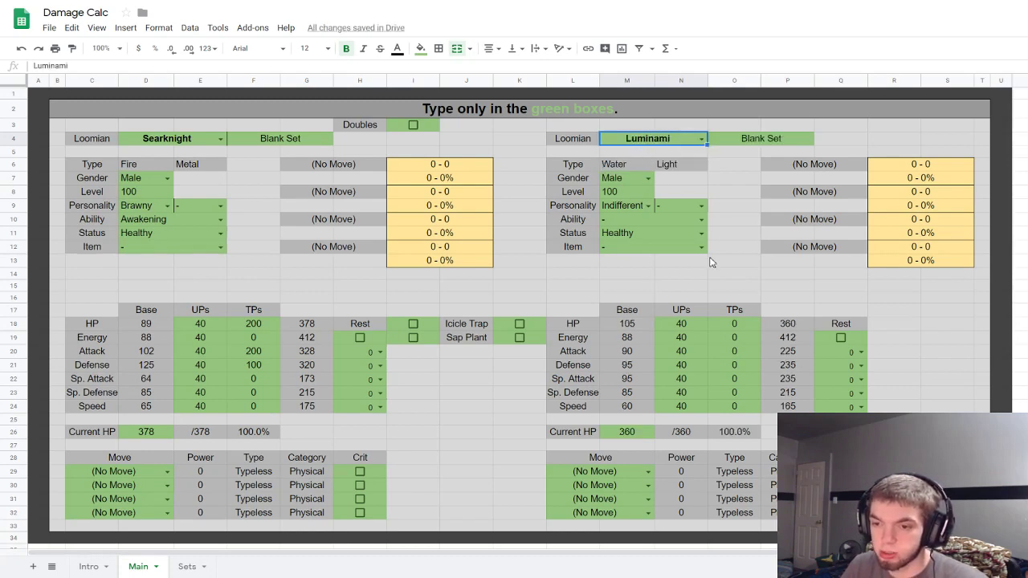
{"action": "left_click", "coordinate": [647, 206]}
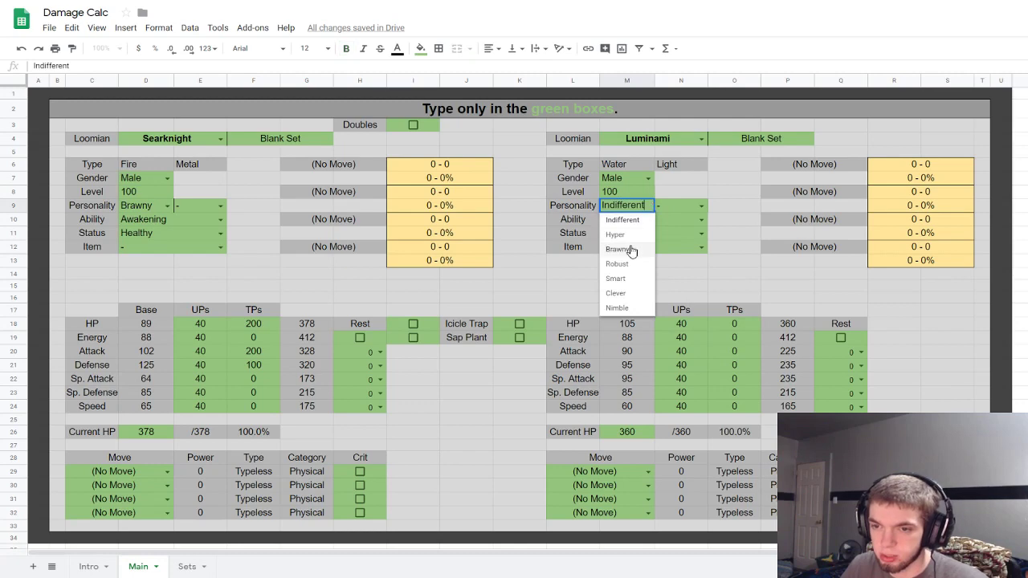
{"action": "left_click", "coordinate": [617, 293]}
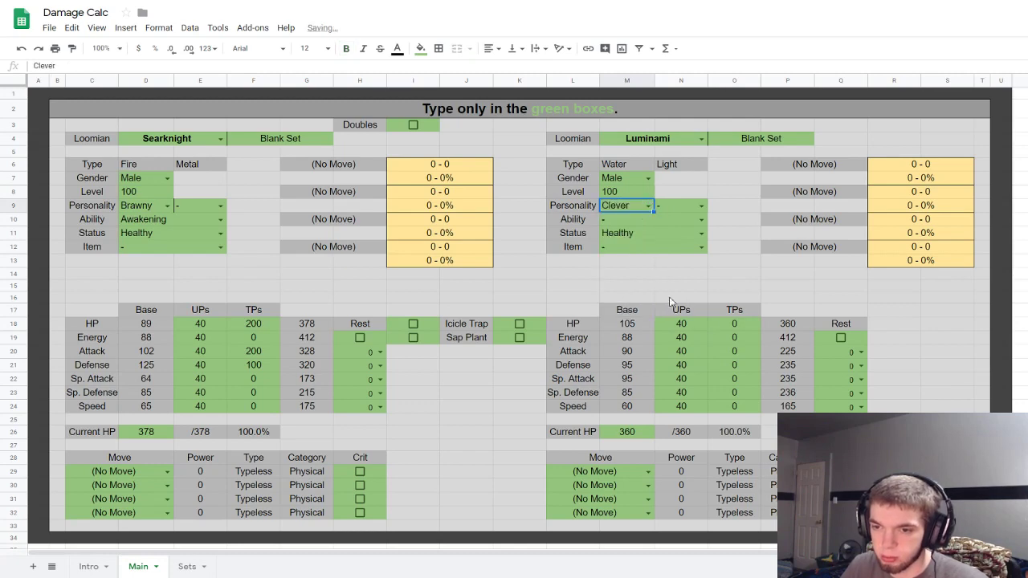
Step: Give Luminami 200 HP, 200 Defense and 100 Sp. Defense TPs
{"action": "left_click", "coordinate": [725, 320]}
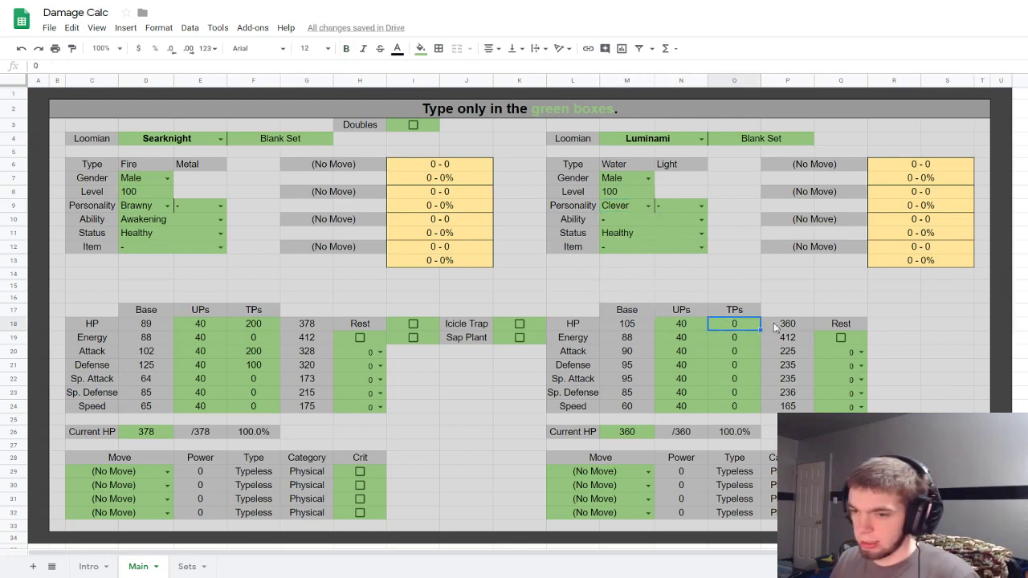
{"action": "type", "text": "200"}
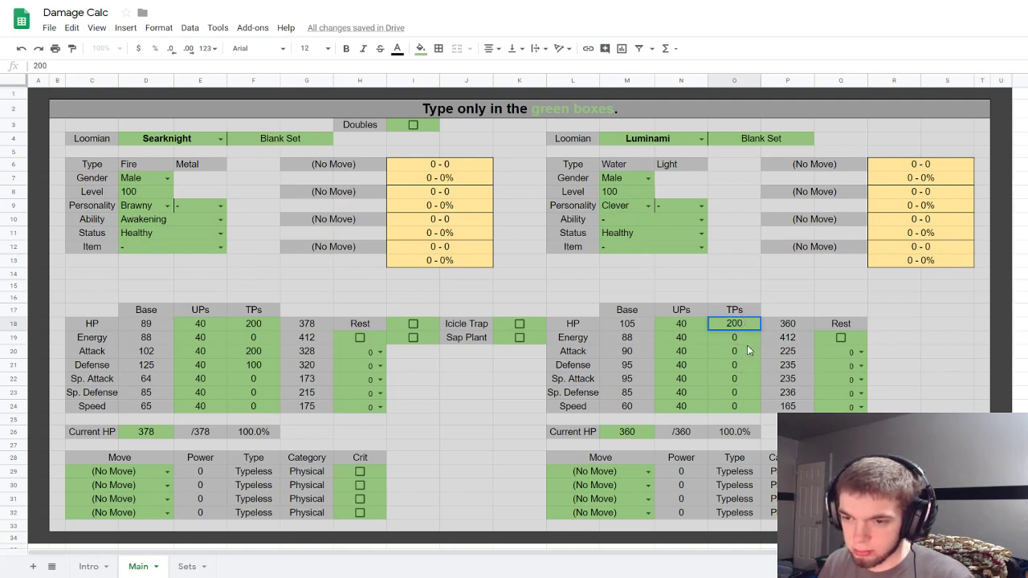
{"action": "left_click", "coordinate": [746, 366]}
{"action": "type", "text": "200"}
{"action": "key", "text": "Return"}
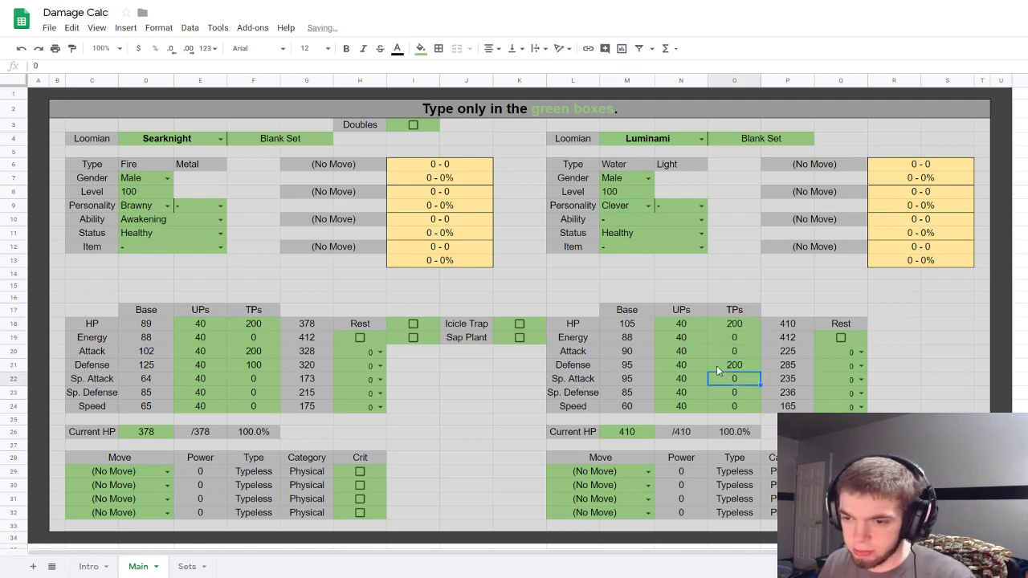
{"action": "left_click", "coordinate": [733, 393]}
{"action": "type", "text": "100"}
{"action": "key", "text": "Return"}
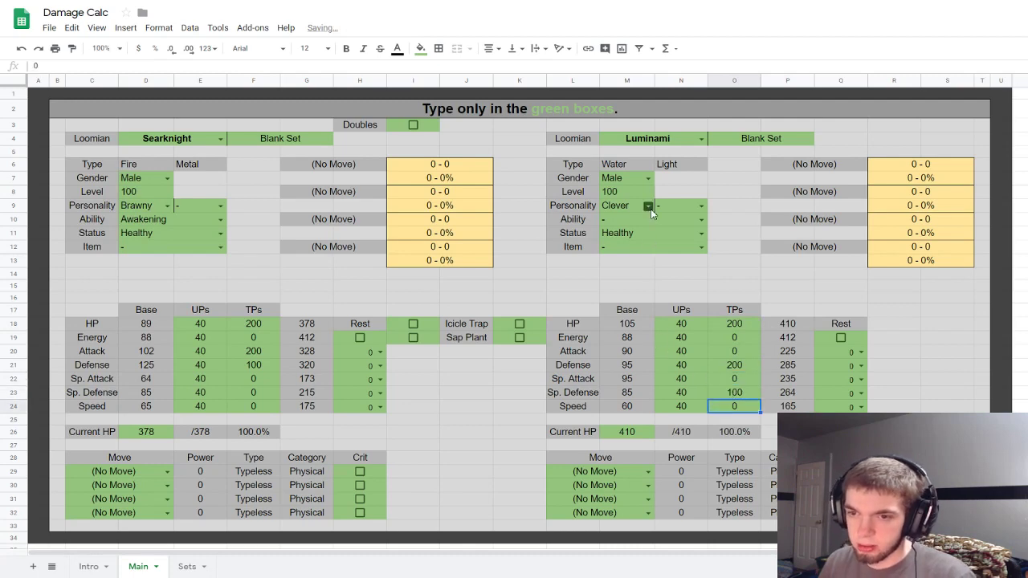
Step: Change Luminami's personality to Robust and its ability to Awakening
{"action": "left_click", "coordinate": [649, 207]}
{"action": "left_click", "coordinate": [614, 257]}
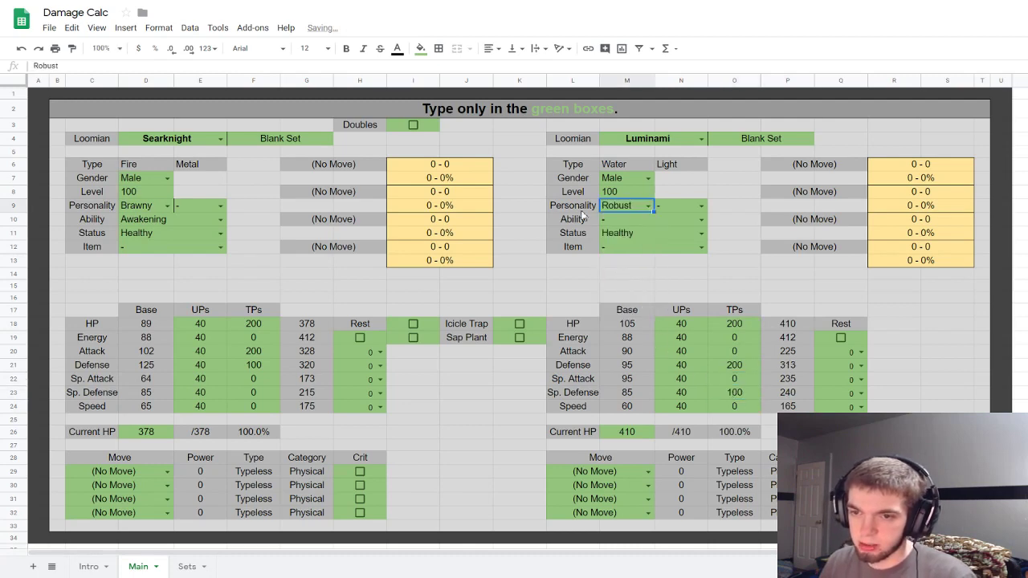
{"action": "left_click", "coordinate": [701, 220]}
{"action": "left_click", "coordinate": [641, 266]}
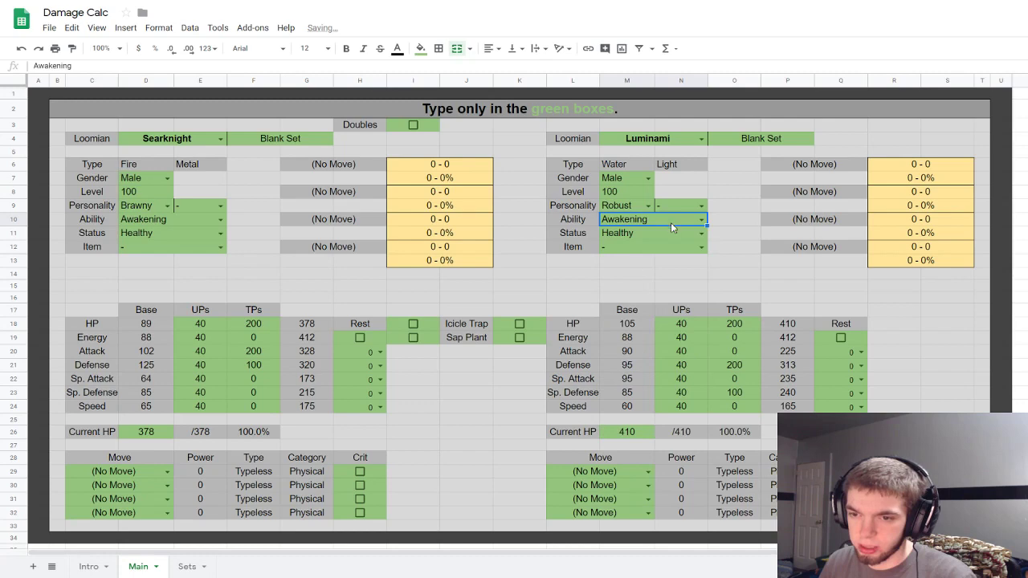
Step: Set Searknight's first move to Flaming Kick
{"action": "left_click", "coordinate": [142, 474]}
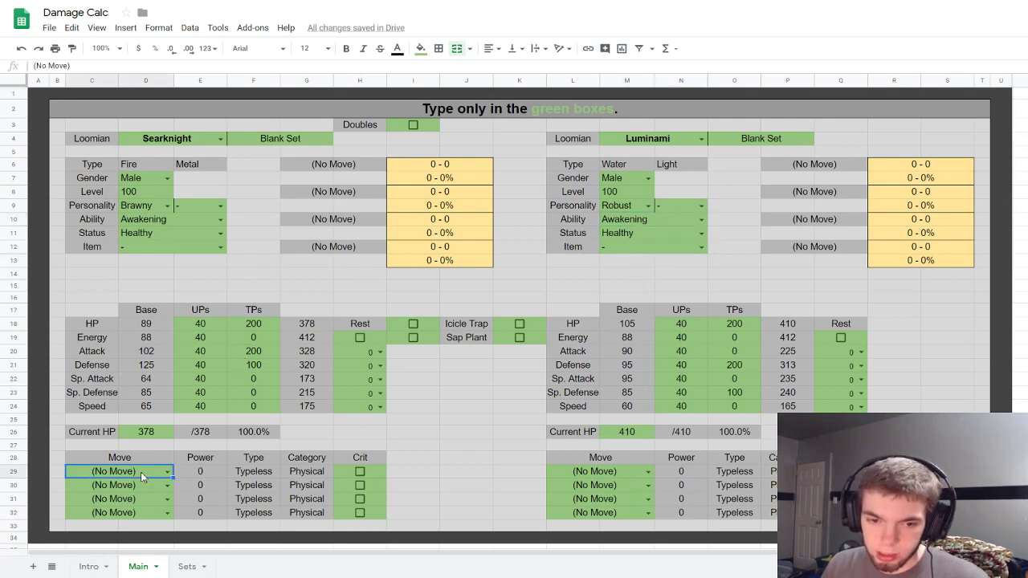
{"action": "type", "text": "fla"}
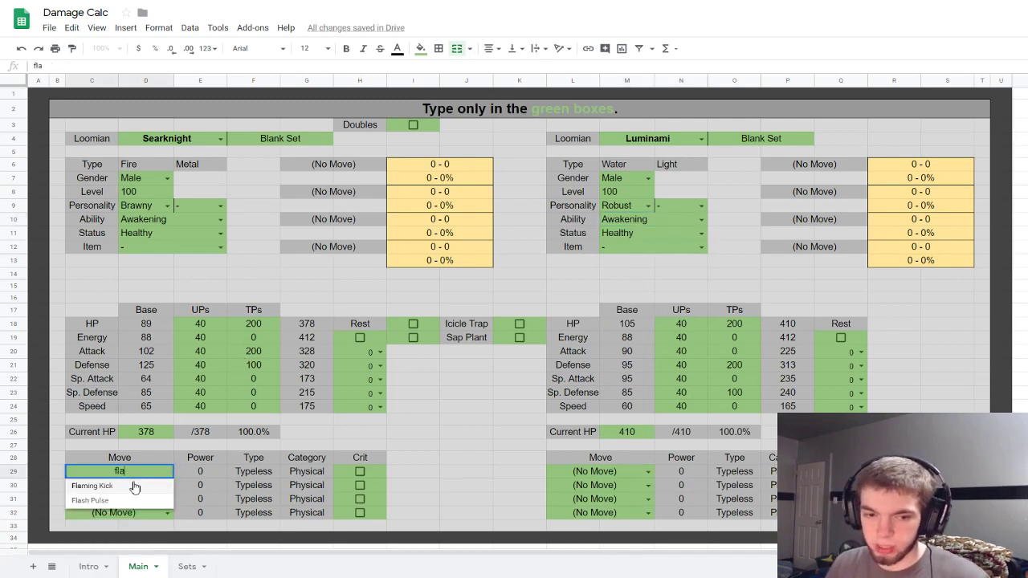
{"action": "left_click", "coordinate": [134, 488]}
{"action": "double_click", "coordinate": [130, 486]}
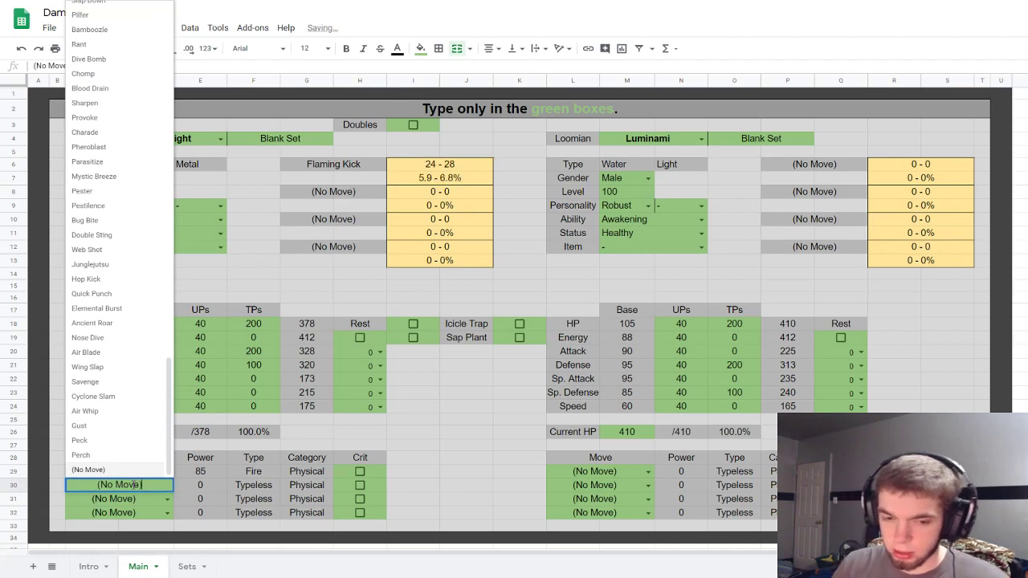
{"action": "left_click", "coordinate": [130, 499]}
{"action": "left_click", "coordinate": [124, 486]}
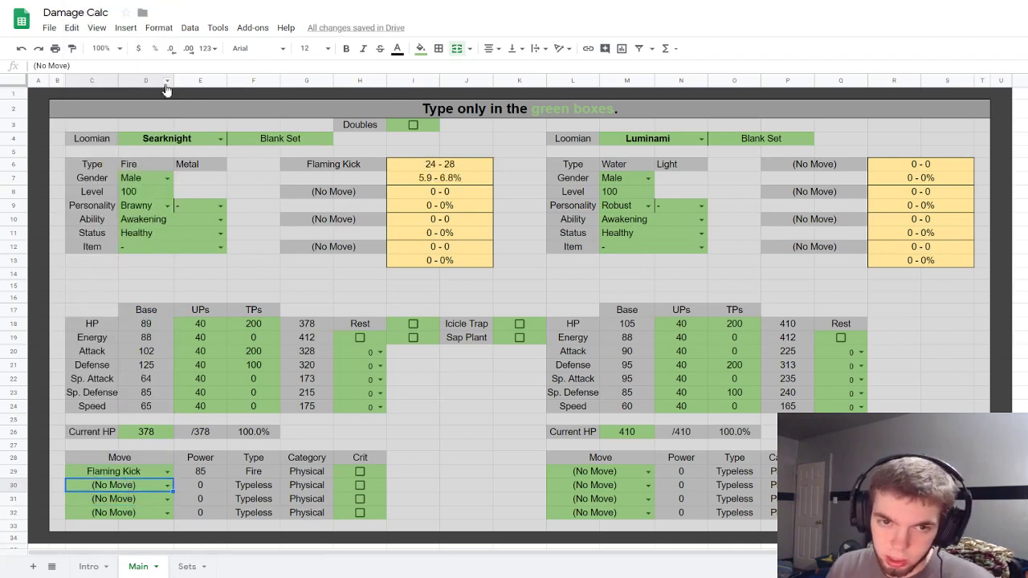
Step: Remove stray 'asdads' text from D4 so the left Loomian stays Searknight
{"action": "left_click", "coordinate": [219, 140]}
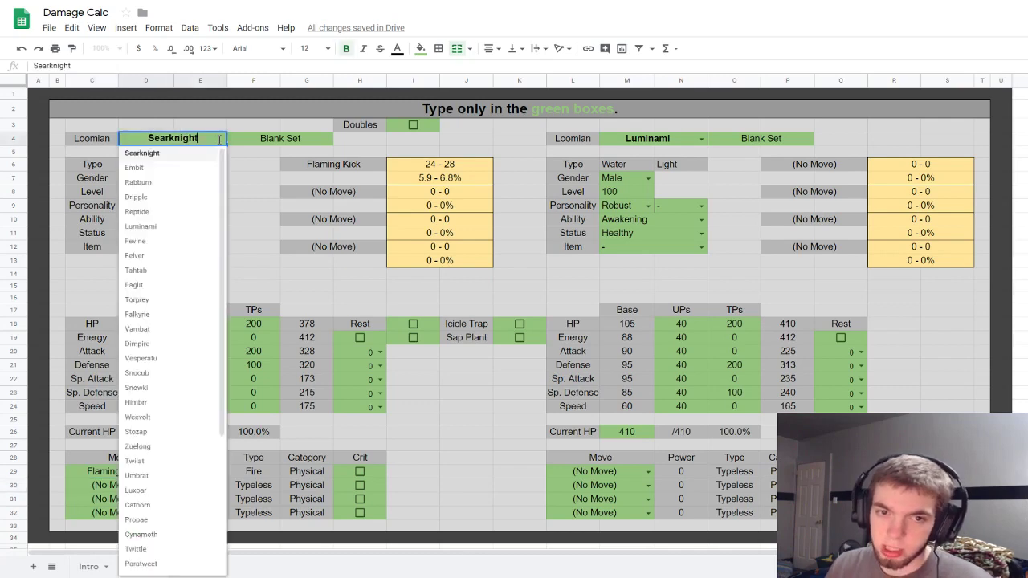
{"action": "scroll", "coordinate": [213, 201], "scroll_direction": "down", "scroll_amount": 3}
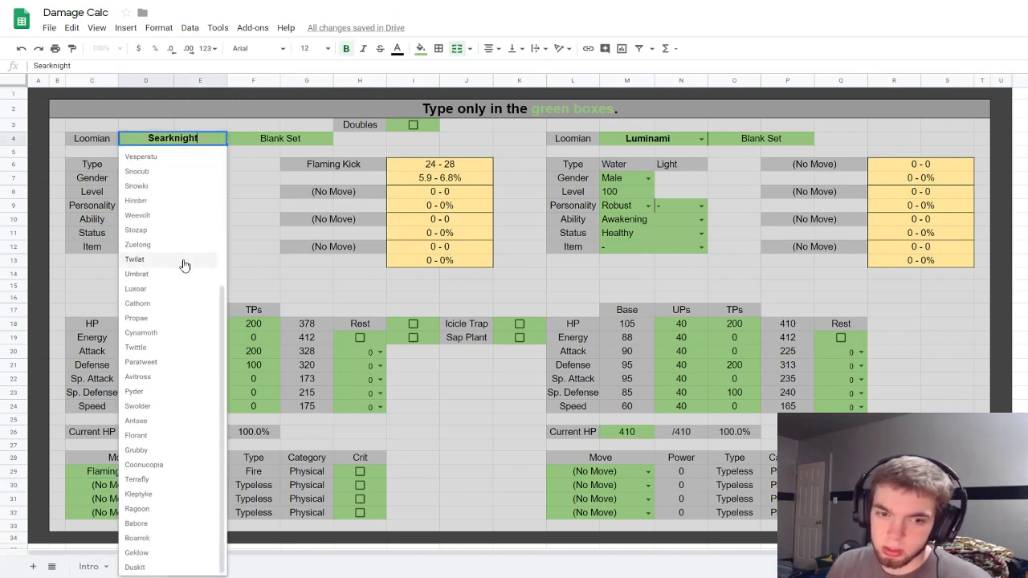
{"action": "left_click", "coordinate": [221, 143]}
{"action": "left_click", "coordinate": [222, 144]}
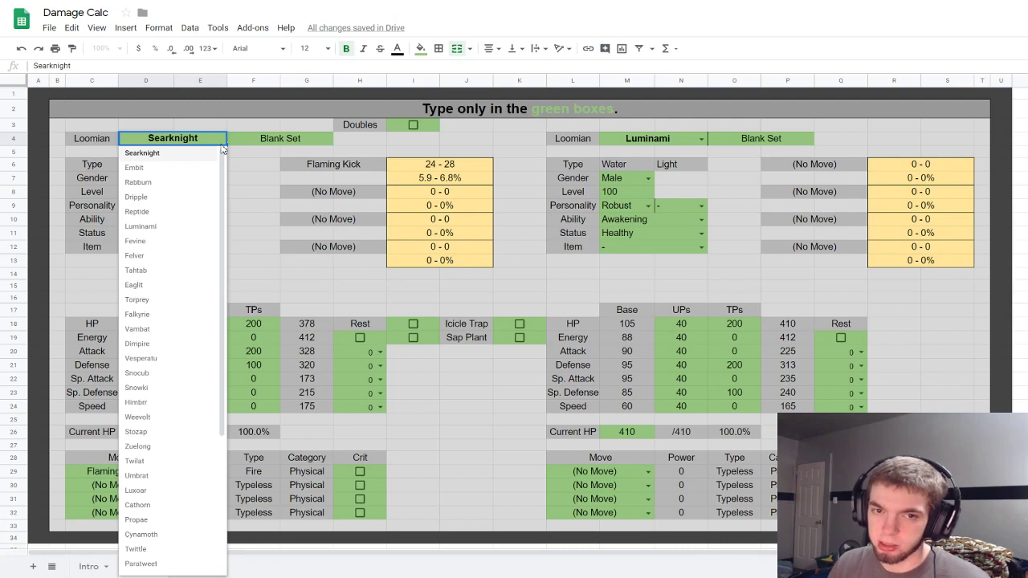
{"action": "type", "text": "asdads"}
{"action": "left_click_drag", "start_coordinate": [181, 140], "coordinate": [279, 150]}
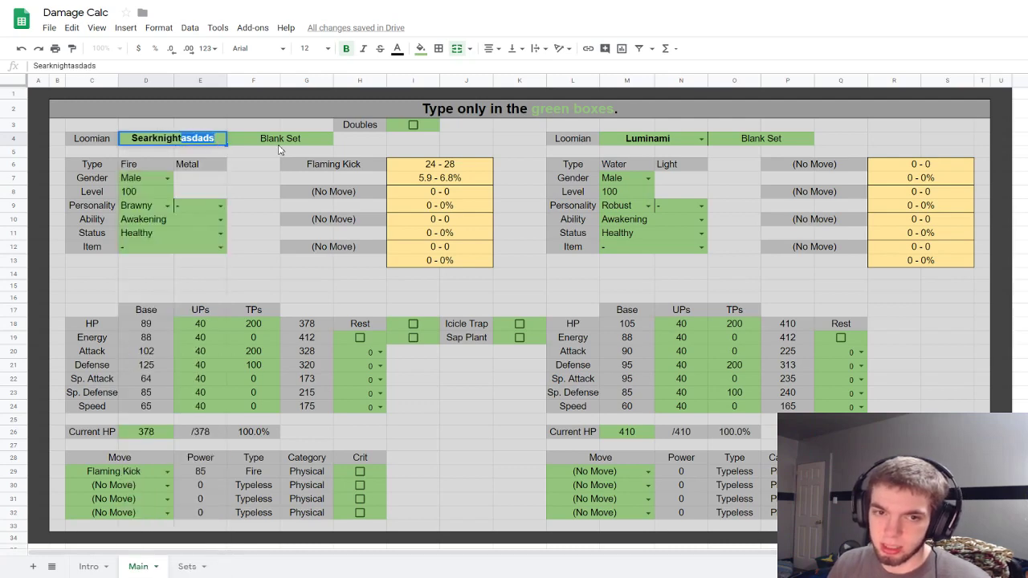
{"action": "key", "text": "BackSpace"}
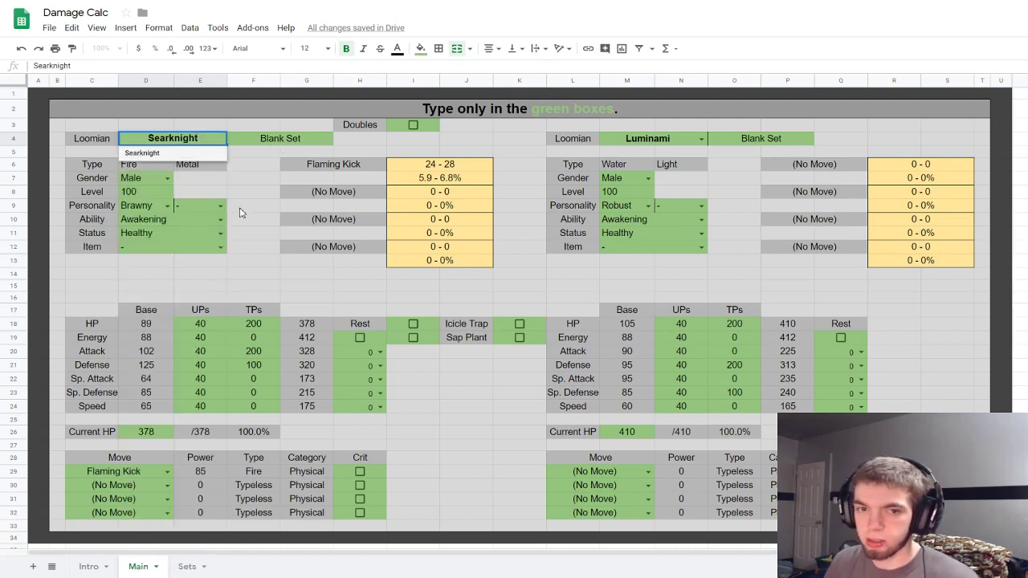
{"action": "left_click", "coordinate": [239, 207]}
{"action": "left_click", "coordinate": [173, 141]}
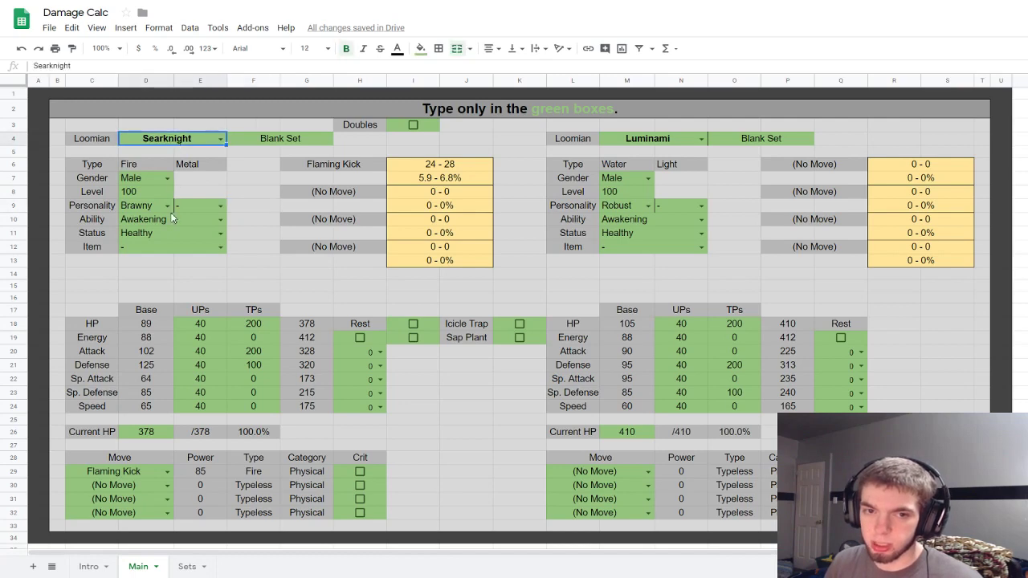
{"action": "type", "text": "asdads"}
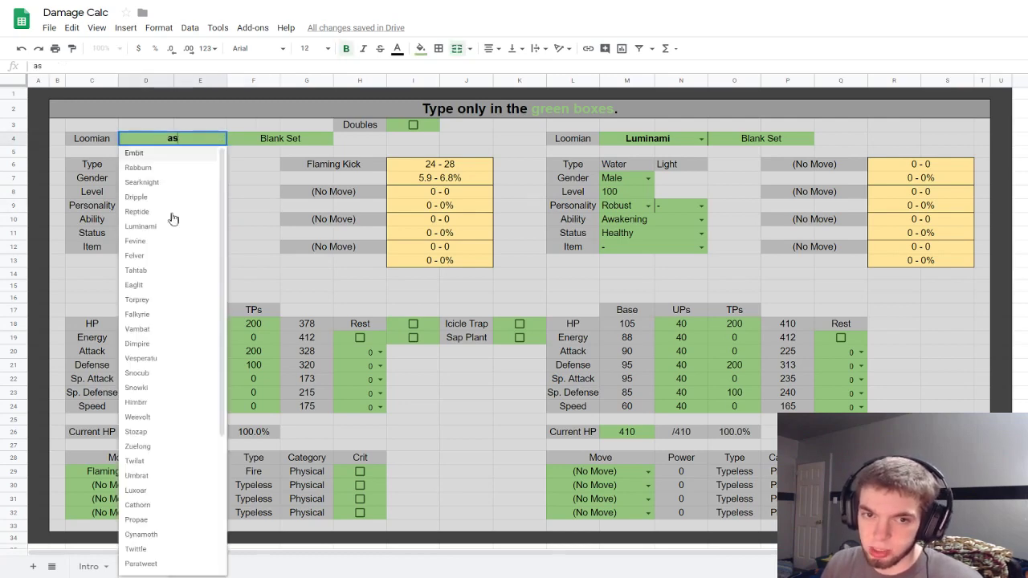
{"action": "key", "text": "Escape"}
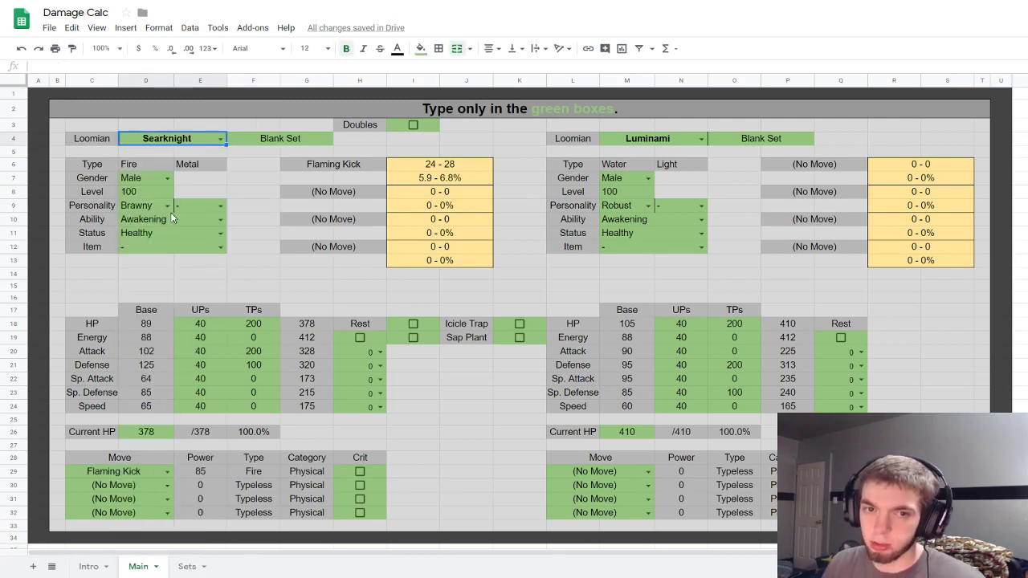
Step: Fill the remaining move slots with Searing Steel, Power Focus and Rapid Fire
{"action": "left_click", "coordinate": [125, 489]}
{"action": "type", "text": "searing"}
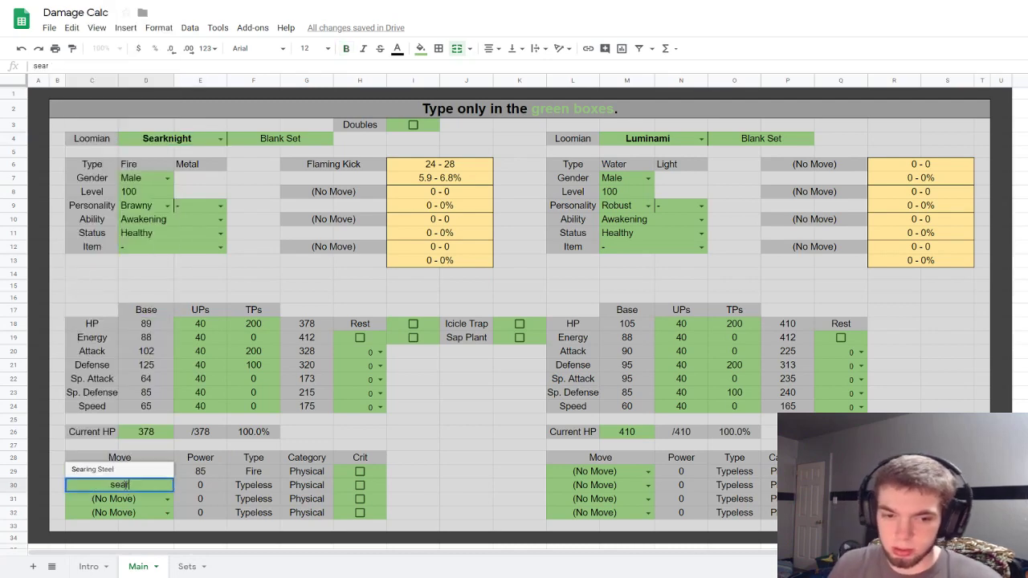
{"action": "key", "text": "Return"}
{"action": "type", "text": "power"}
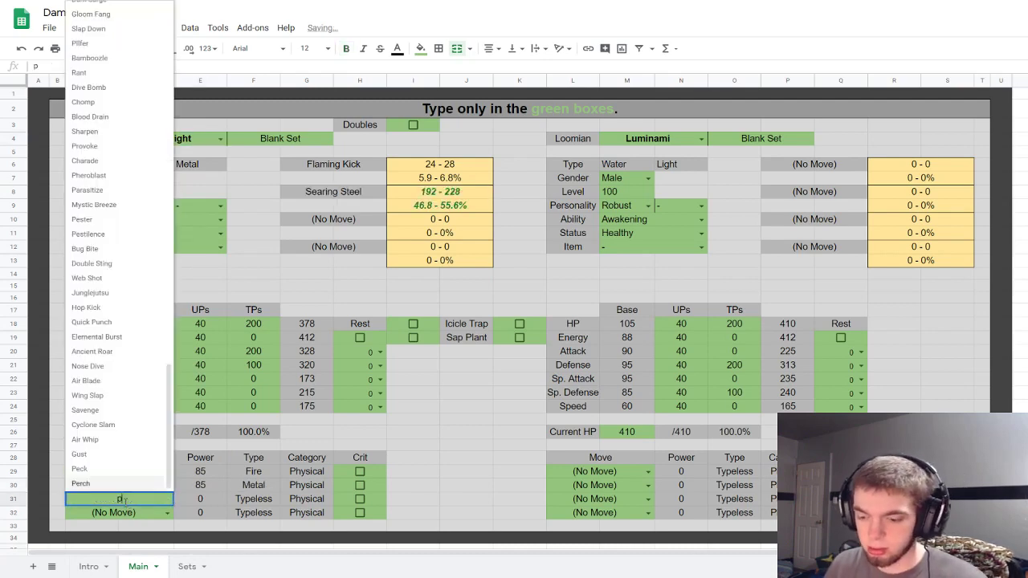
{"action": "left_click", "coordinate": [111, 487]}
{"action": "key", "text": "Down"}
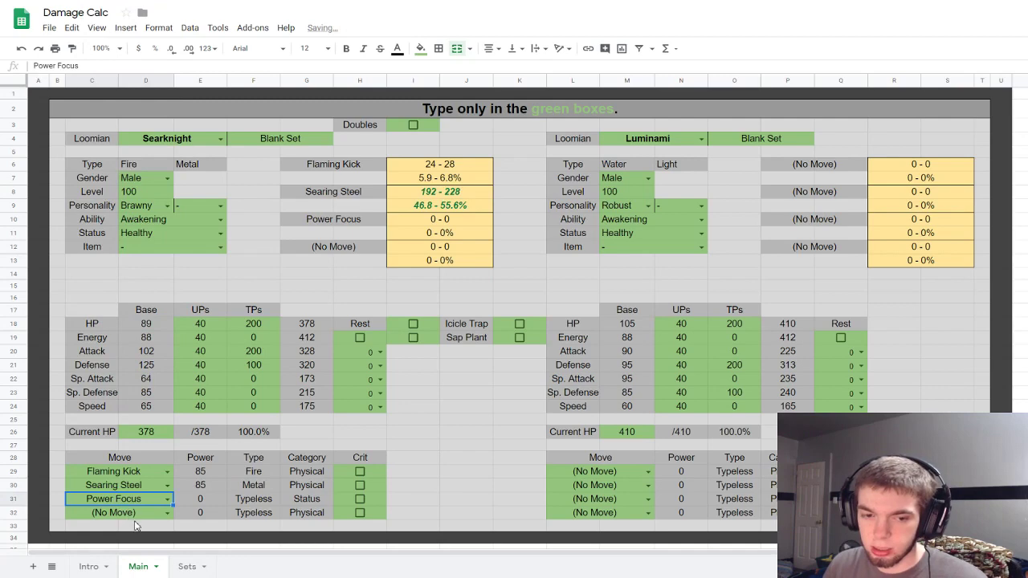
{"action": "type", "text": "ra"}
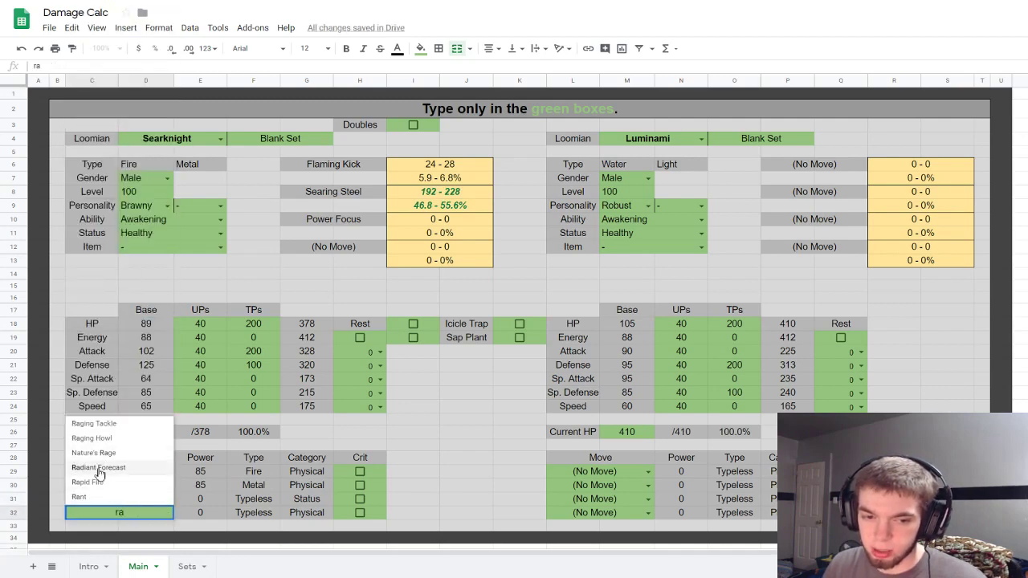
{"action": "left_click", "coordinate": [103, 482]}
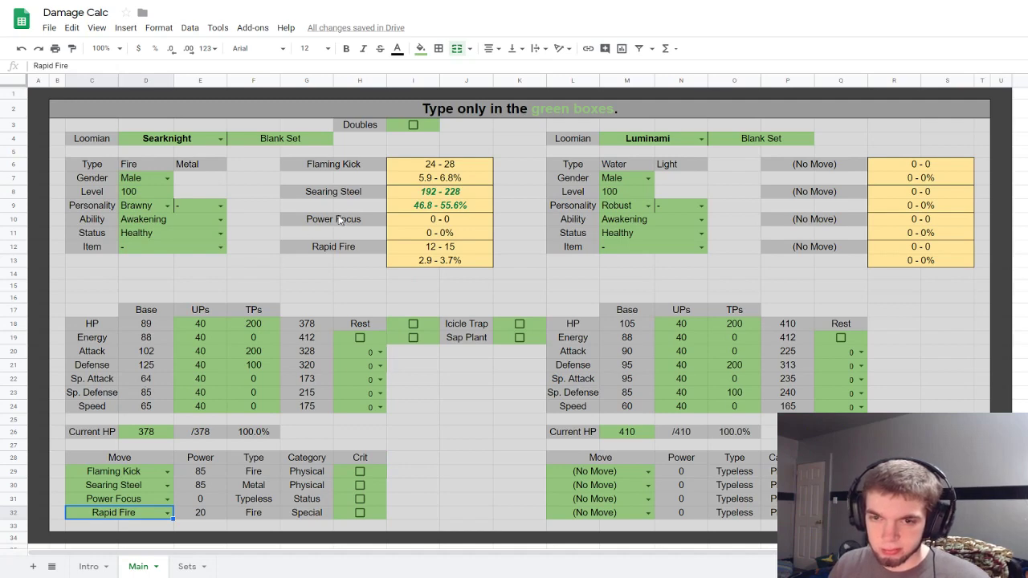
{"action": "left_click", "coordinate": [421, 206]}
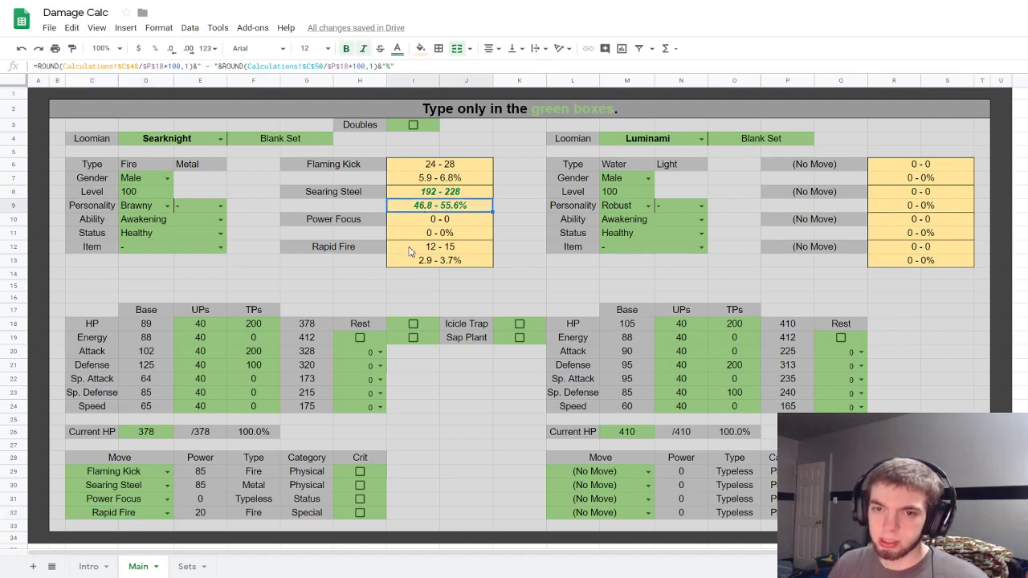
{"action": "left_click", "coordinate": [420, 196]}
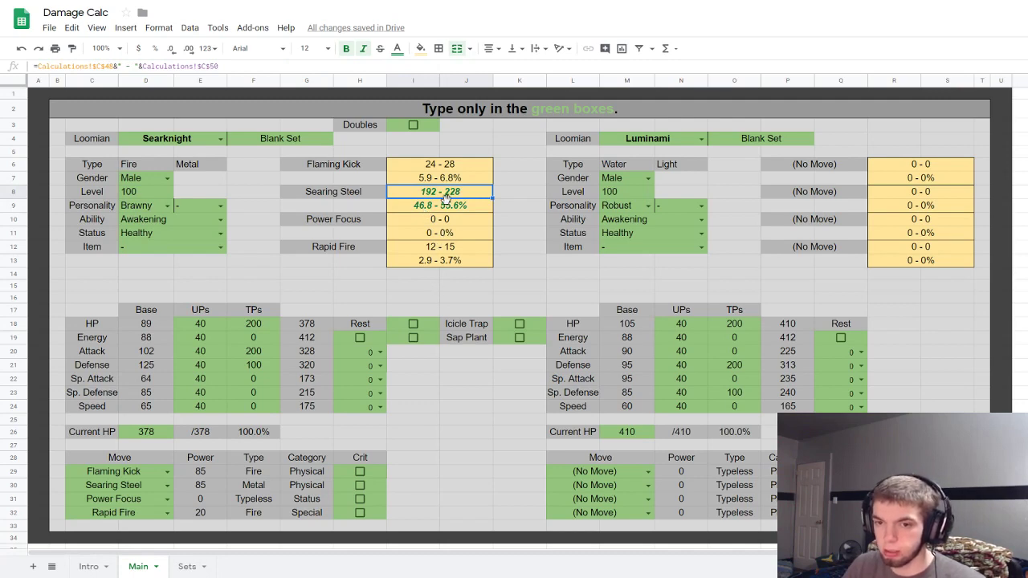
{"action": "left_click", "coordinate": [443, 208]}
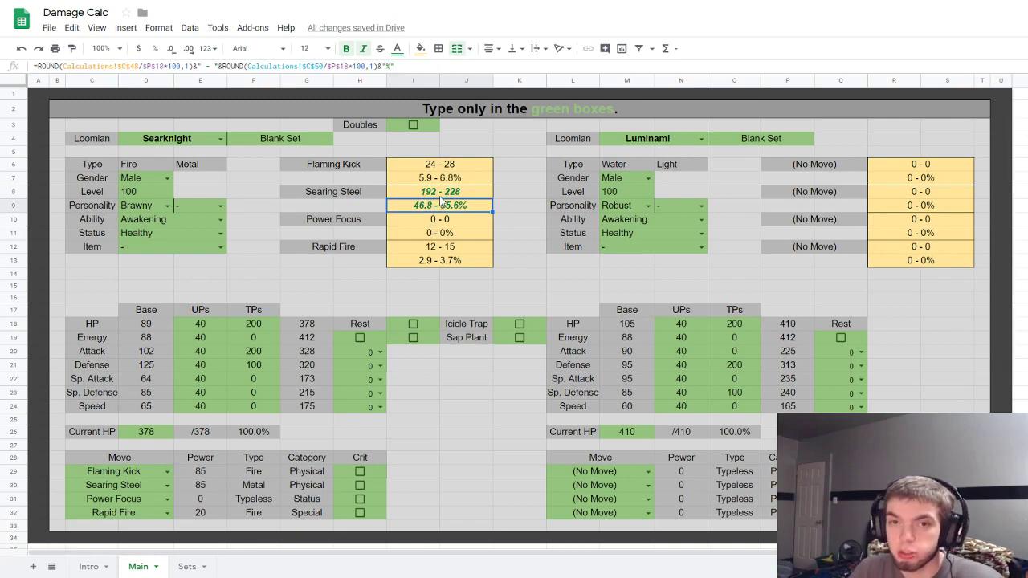
{"action": "left_click", "coordinate": [512, 190]}
{"action": "left_click", "coordinate": [514, 207]}
{"action": "left_click", "coordinate": [462, 195]}
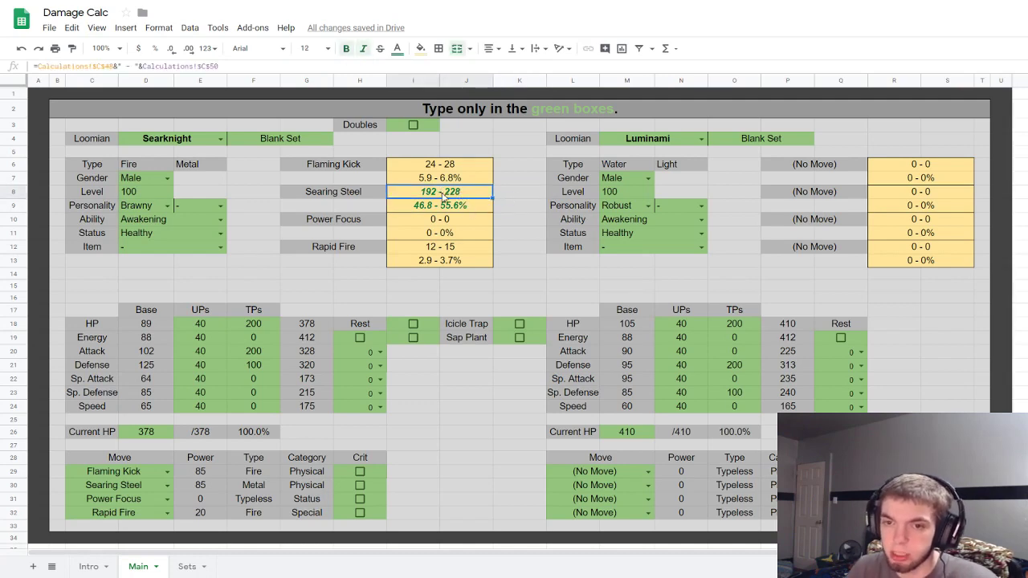
{"action": "left_click", "coordinate": [453, 211]}
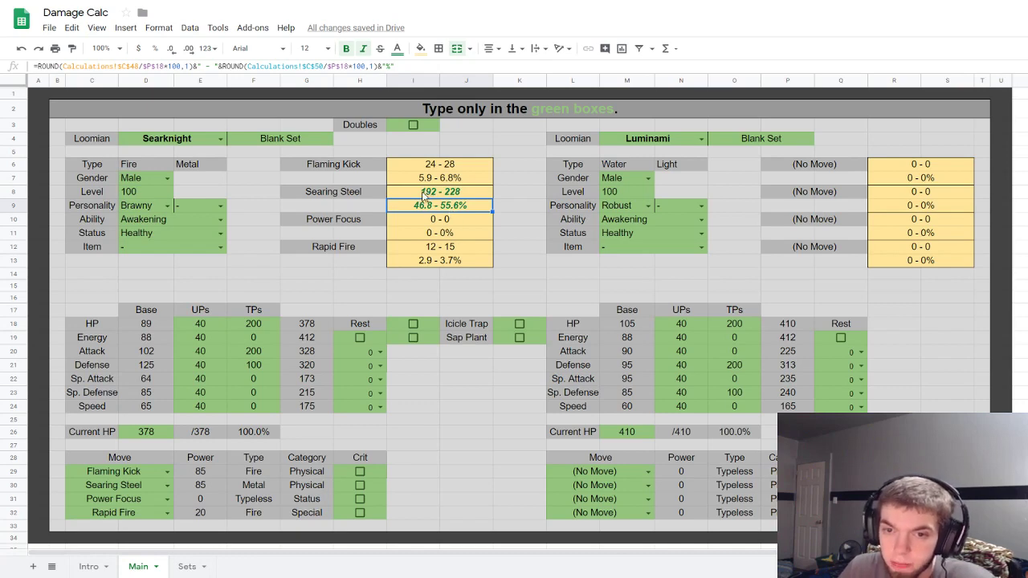
{"action": "left_click", "coordinate": [429, 193]}
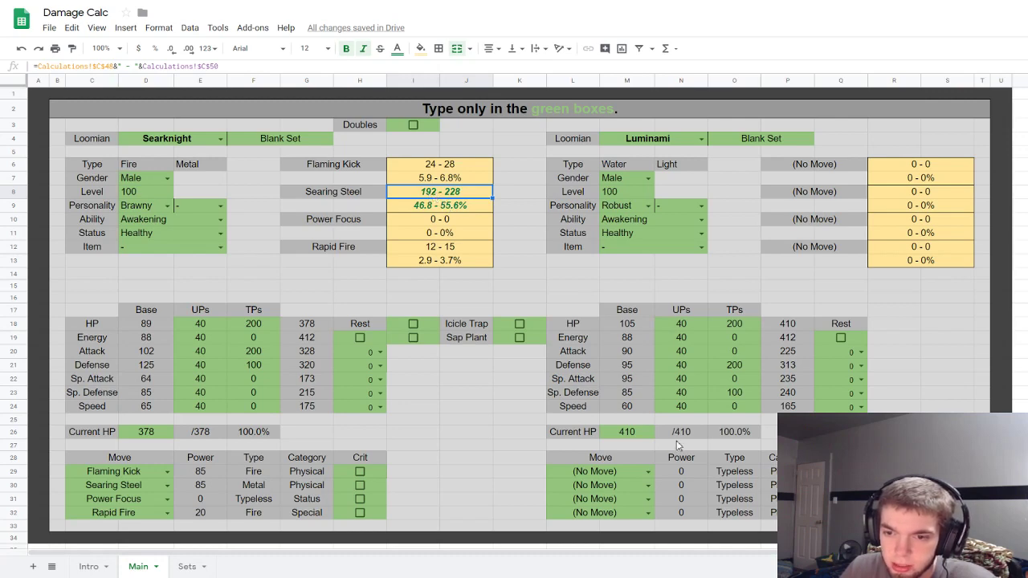
{"action": "left_click", "coordinate": [627, 434]}
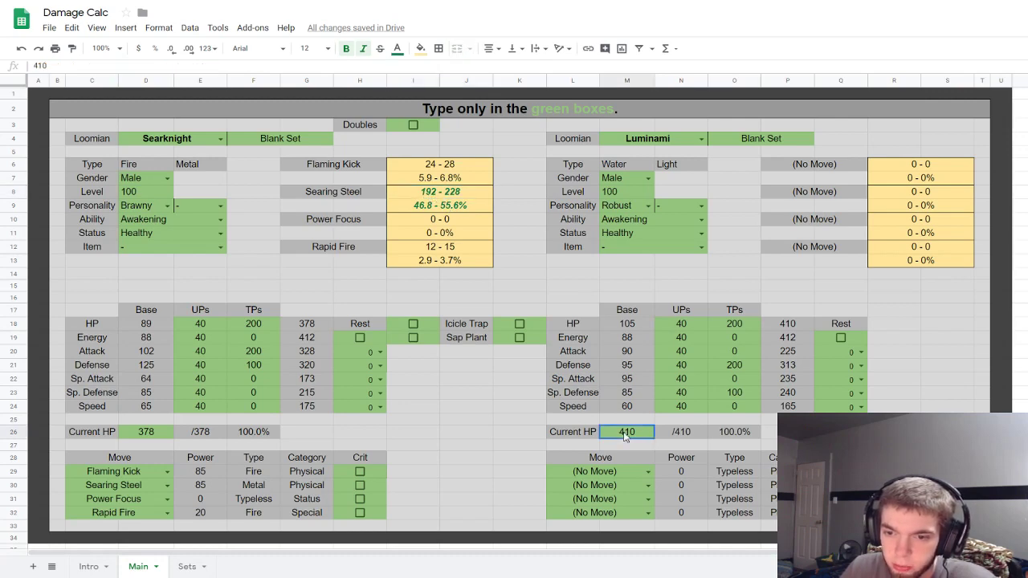
{"action": "left_click", "coordinate": [422, 210]}
{"action": "left_click", "coordinate": [450, 196]}
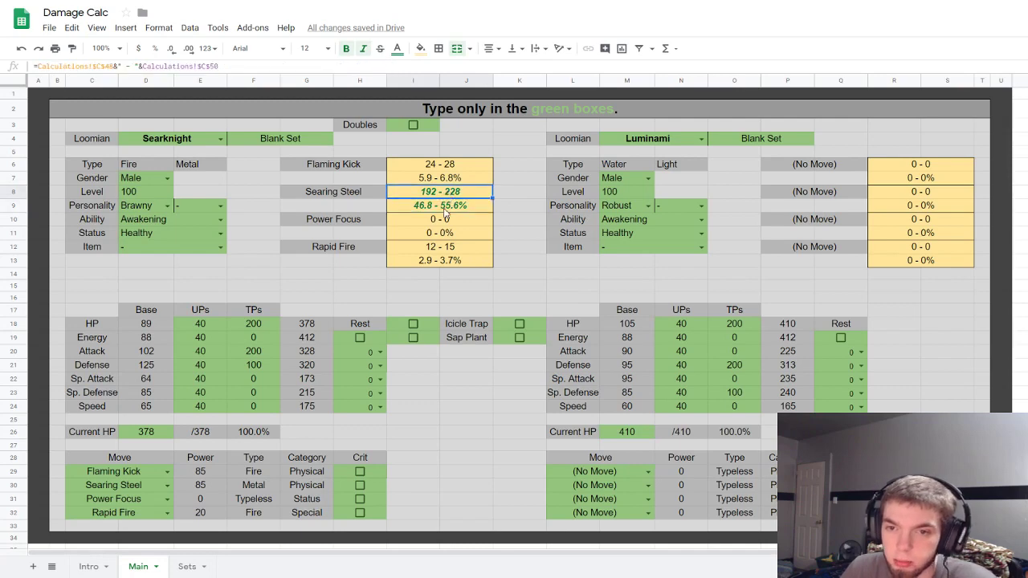
{"action": "left_click", "coordinate": [520, 325]}
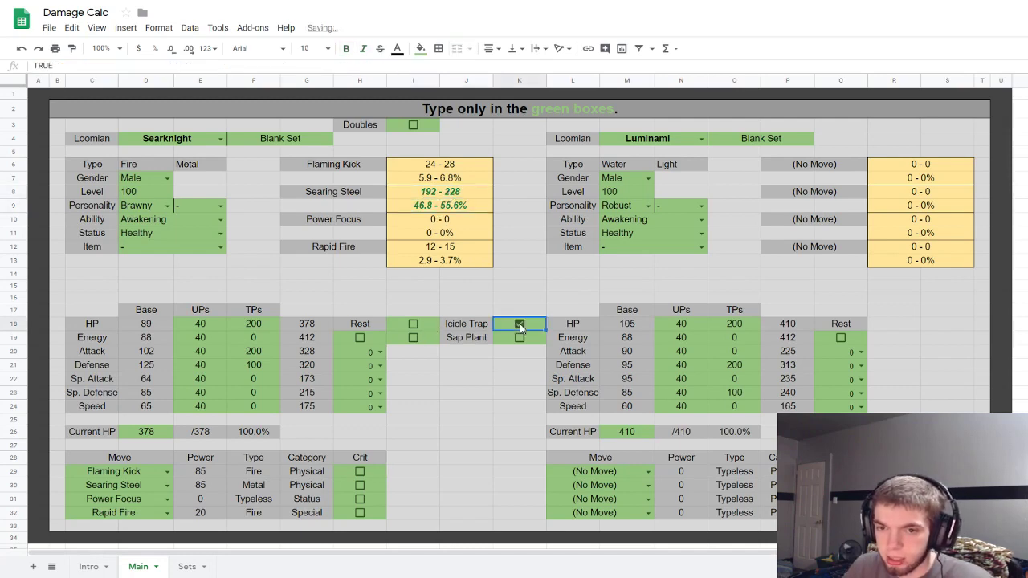
{"action": "left_click", "coordinate": [423, 210]}
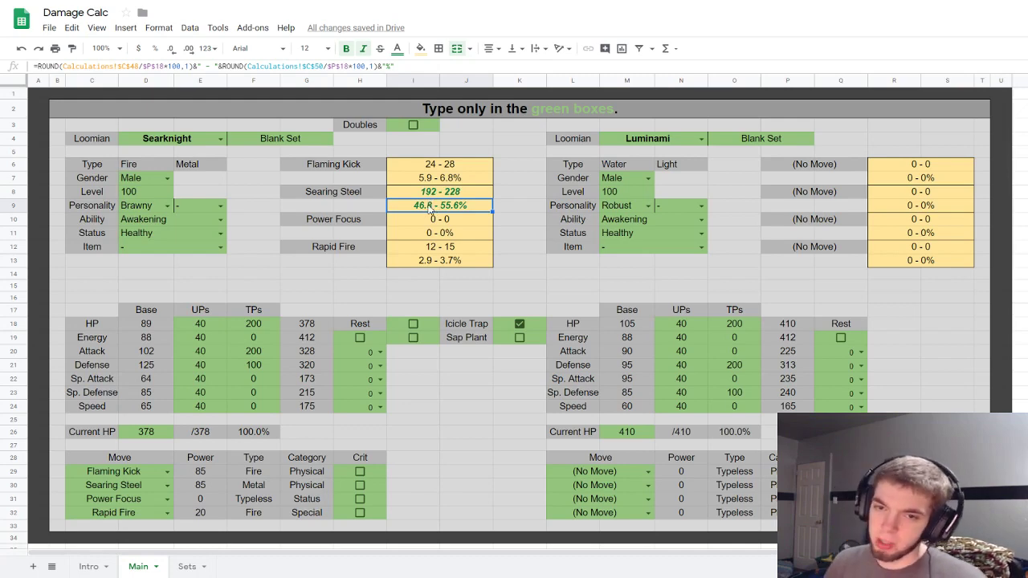
{"action": "left_click", "coordinate": [739, 324]}
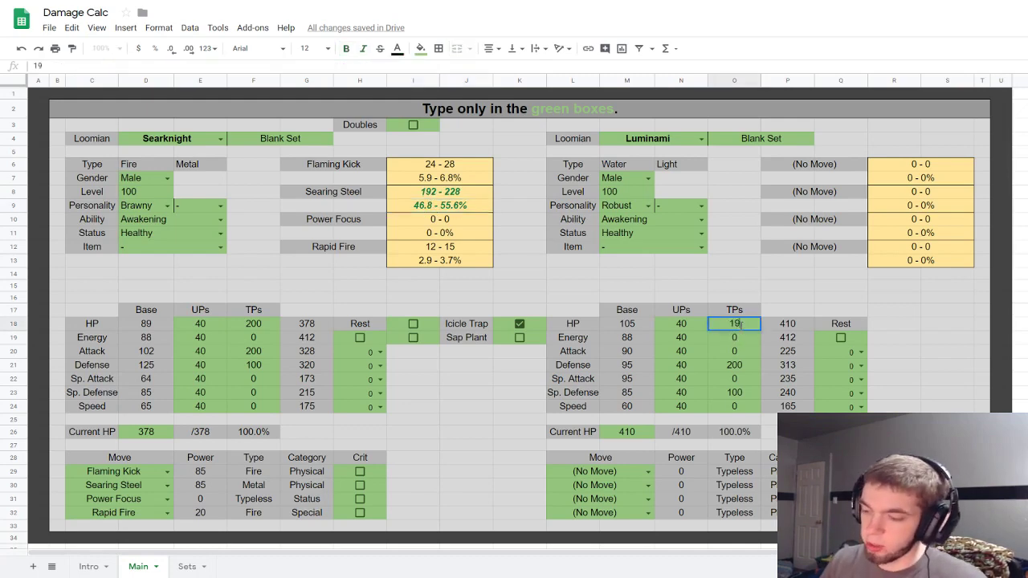
{"action": "type", "text": "6"}
{"action": "key", "text": "Return"}
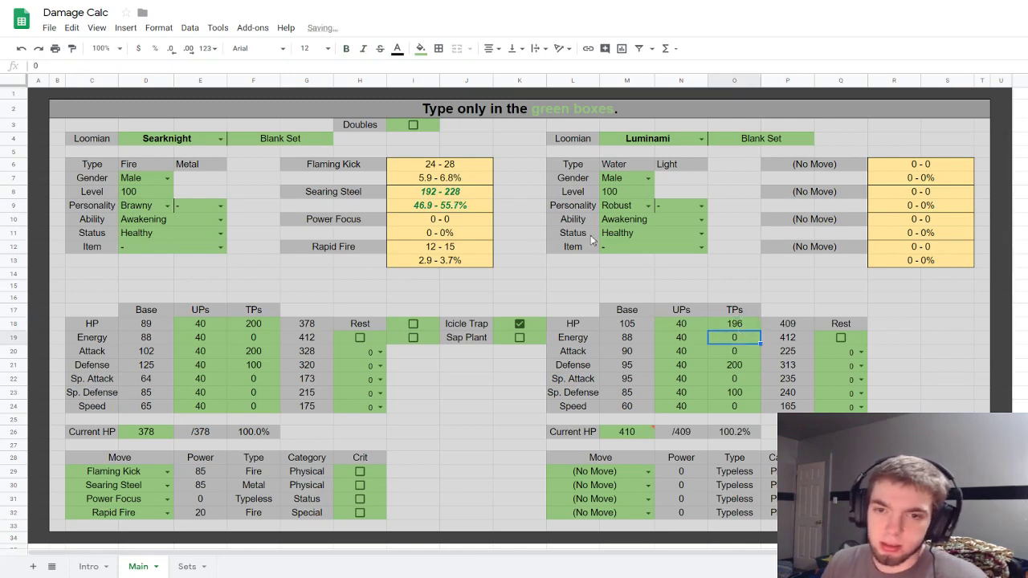
{"action": "left_click", "coordinate": [428, 207]}
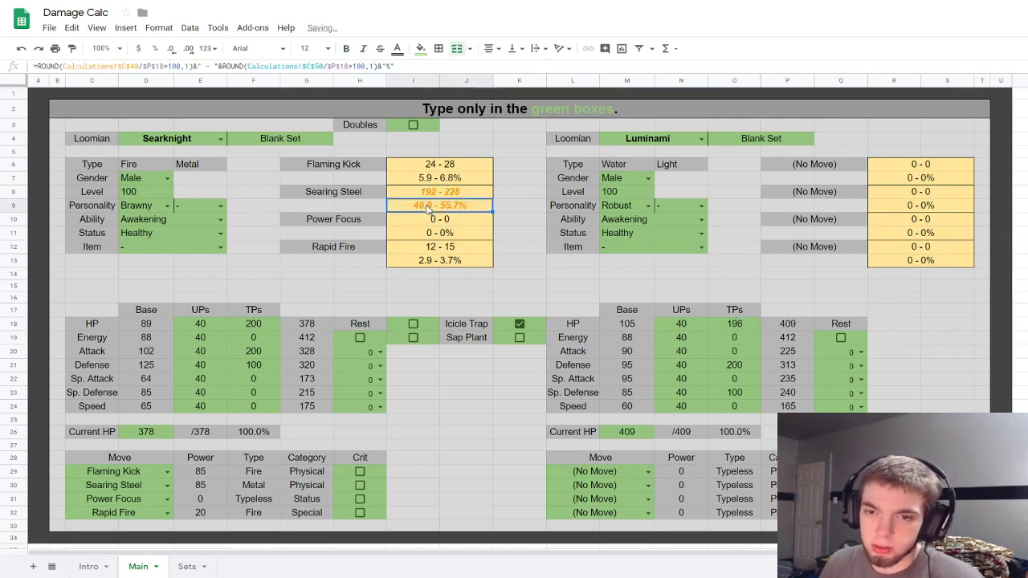
{"action": "left_click", "coordinate": [519, 324]}
{"action": "left_click", "coordinate": [757, 324]}
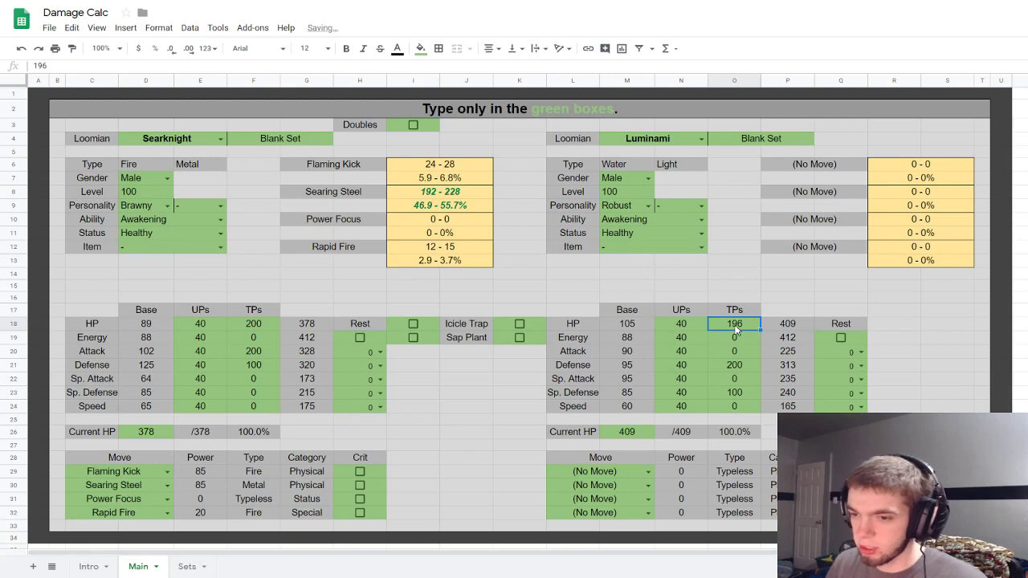
{"action": "type", "text": "200"}
{"action": "key", "text": "Return"}
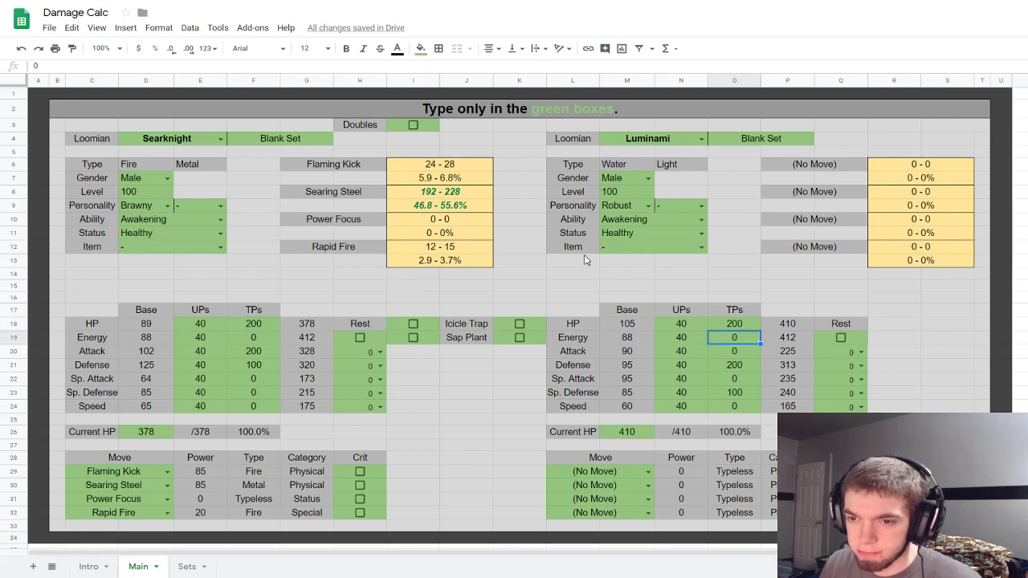
Step: Toggle Doubles on and off, then replace Rapid Fire with Storm Summon
{"action": "left_click", "coordinate": [413, 125]}
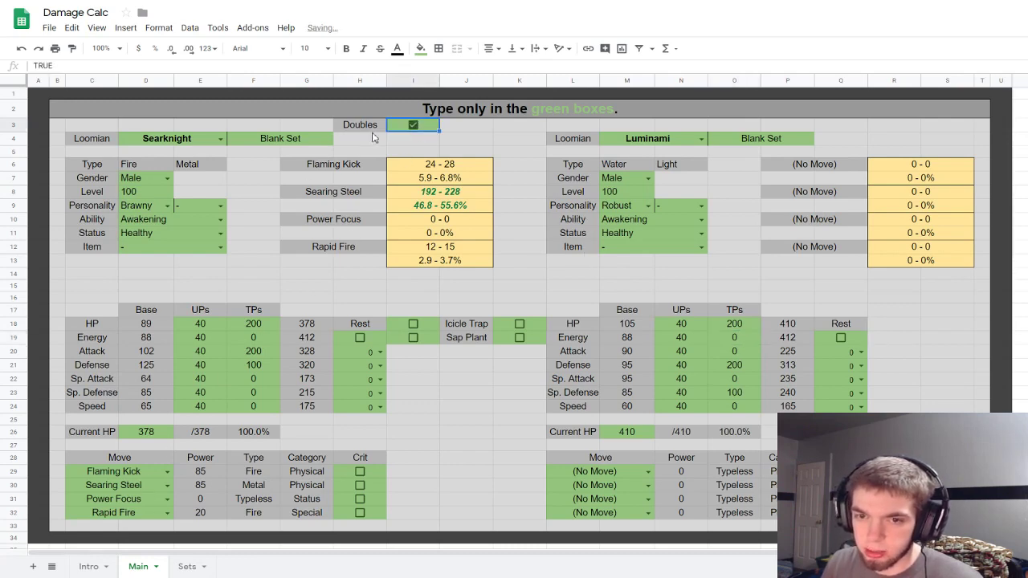
{"action": "left_click", "coordinate": [415, 127]}
{"action": "double_click", "coordinate": [119, 512]}
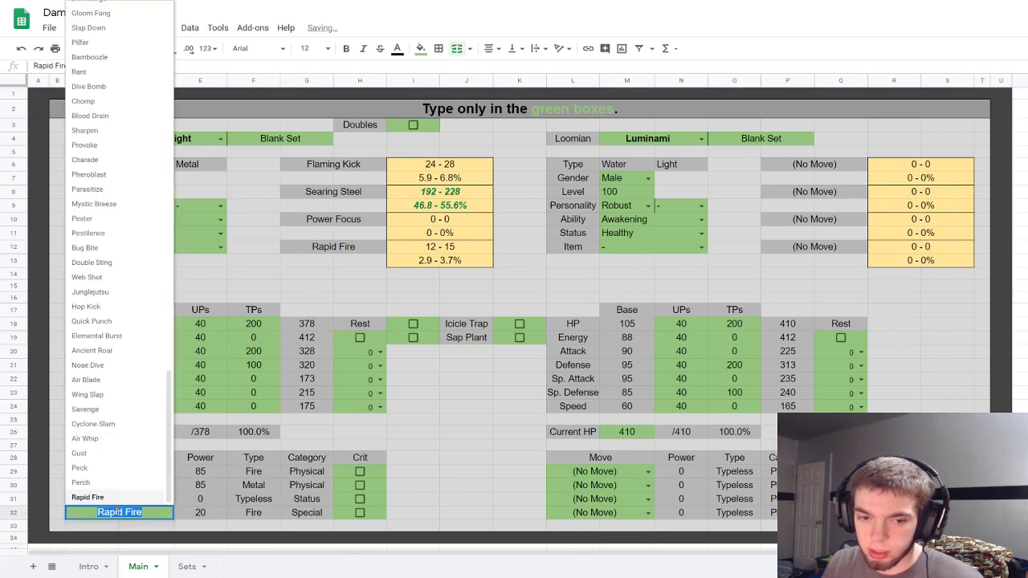
{"action": "type", "text": "storm"}
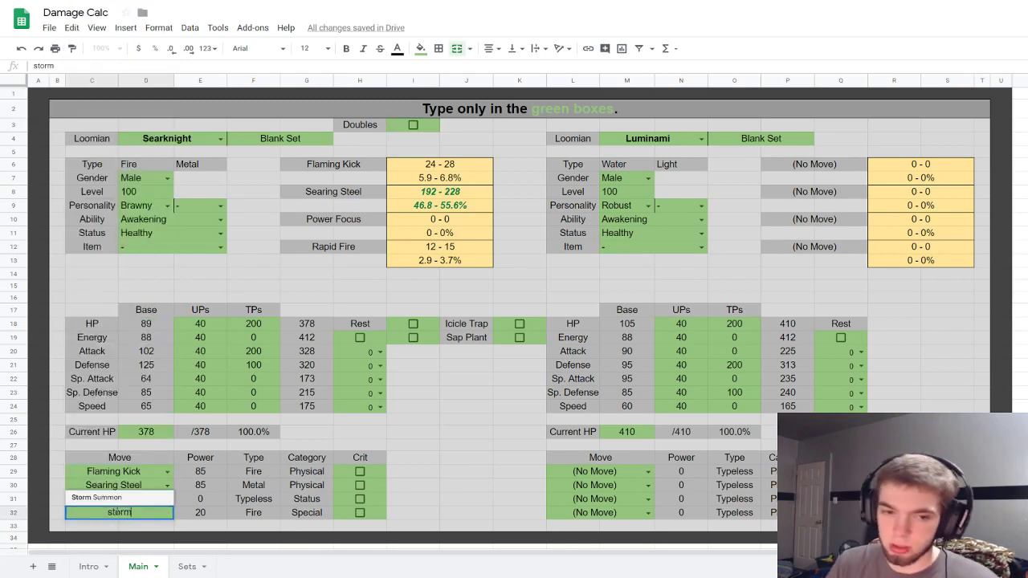
{"action": "left_click", "coordinate": [96, 498]}
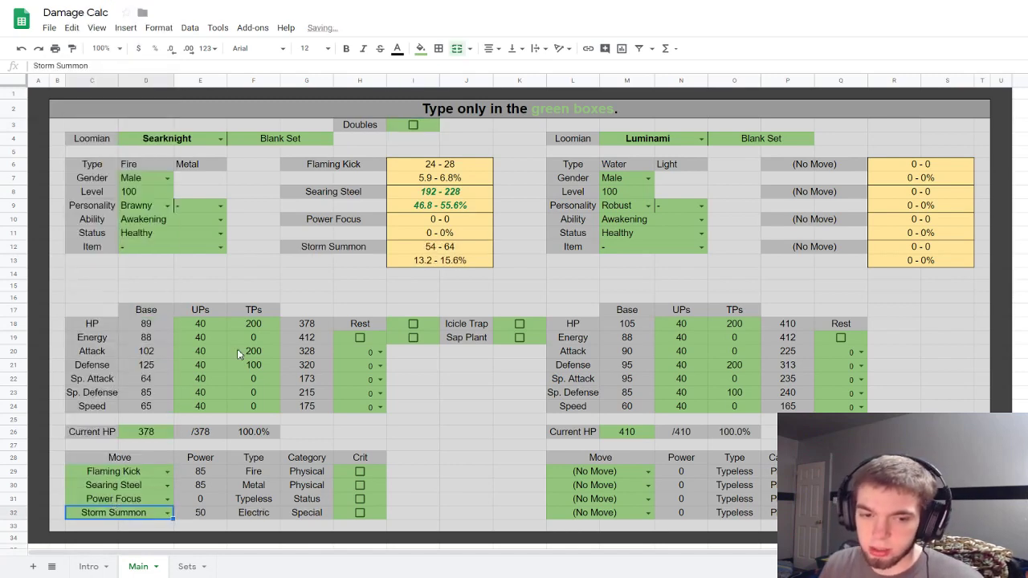
Step: Compare Storm Summon's damage range with Doubles on, then turn Doubles off
{"action": "left_click", "coordinate": [460, 249]}
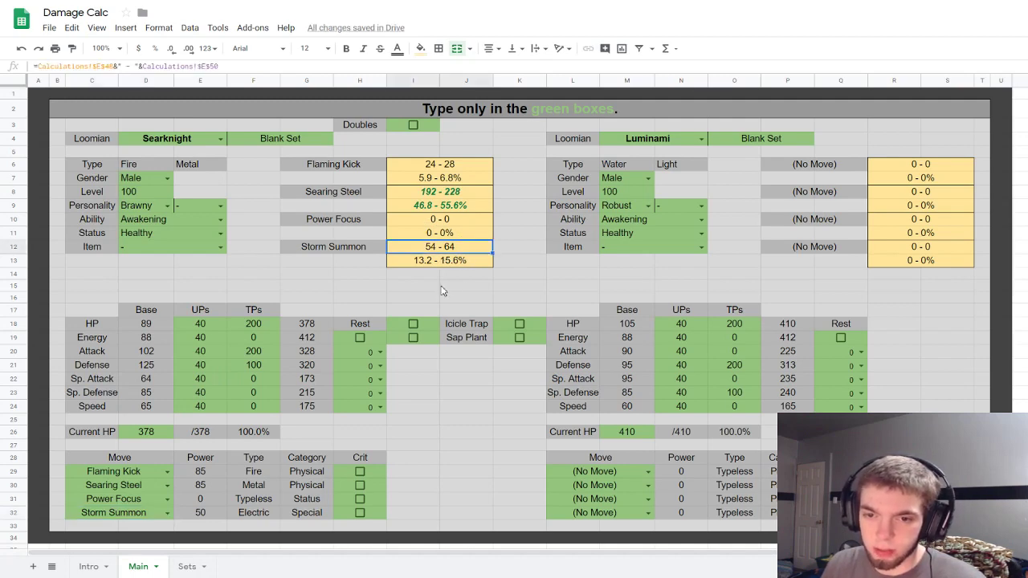
{"action": "left_click", "coordinate": [413, 127]}
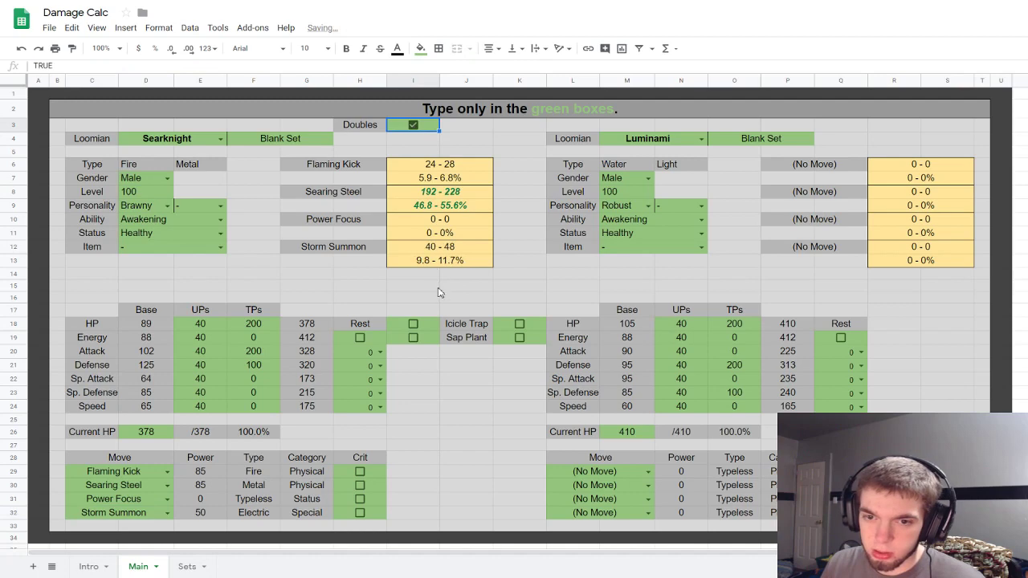
{"action": "left_click", "coordinate": [442, 260]}
{"action": "left_click", "coordinate": [442, 250]}
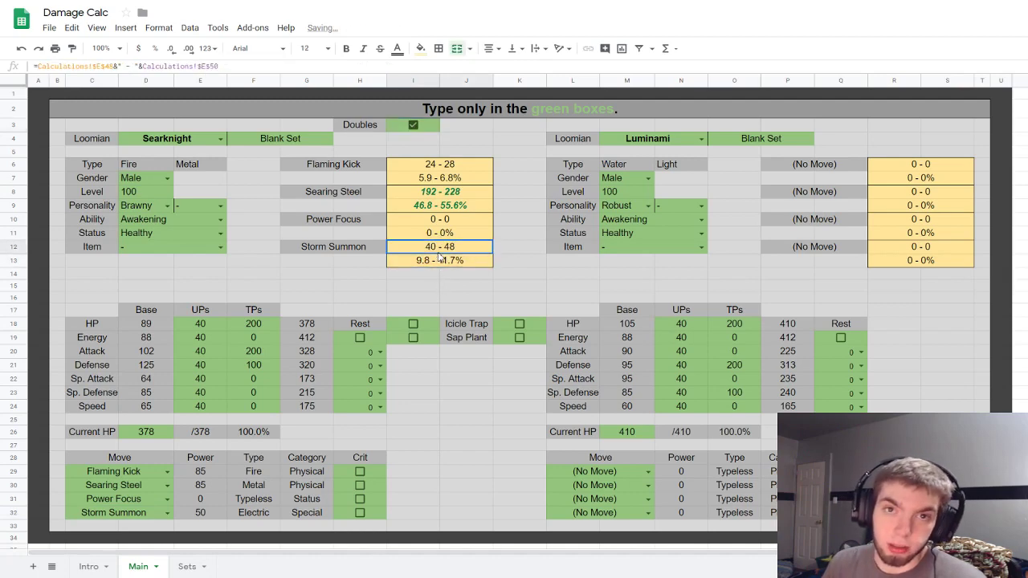
{"action": "left_click", "coordinate": [442, 259]}
{"action": "left_click", "coordinate": [442, 251]}
{"action": "left_click", "coordinate": [414, 125]}
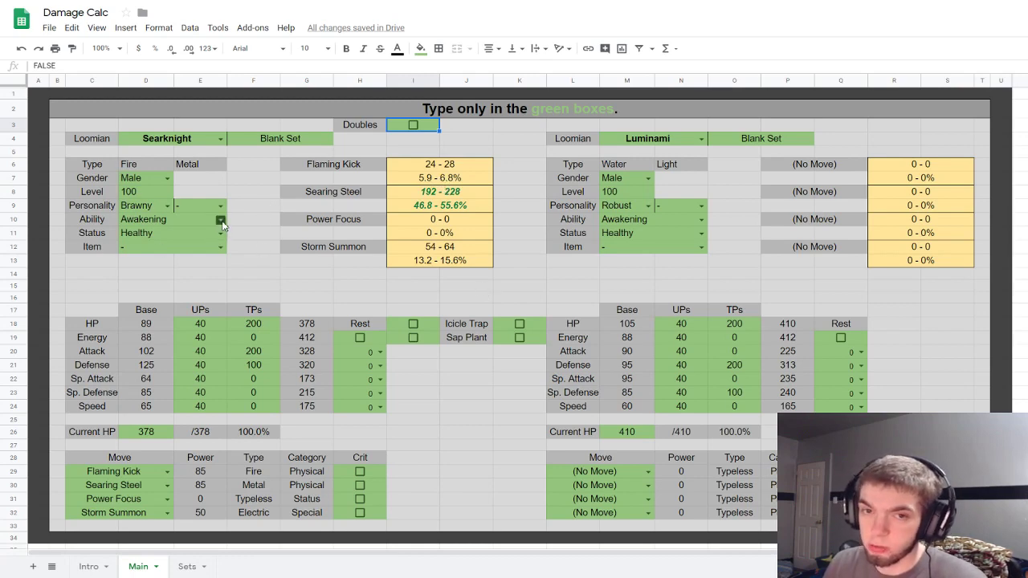
Step: Check Searing Steel's damage formulas, leave Doubles unchecked, and tick the Rest option
{"action": "left_click", "coordinate": [135, 226]}
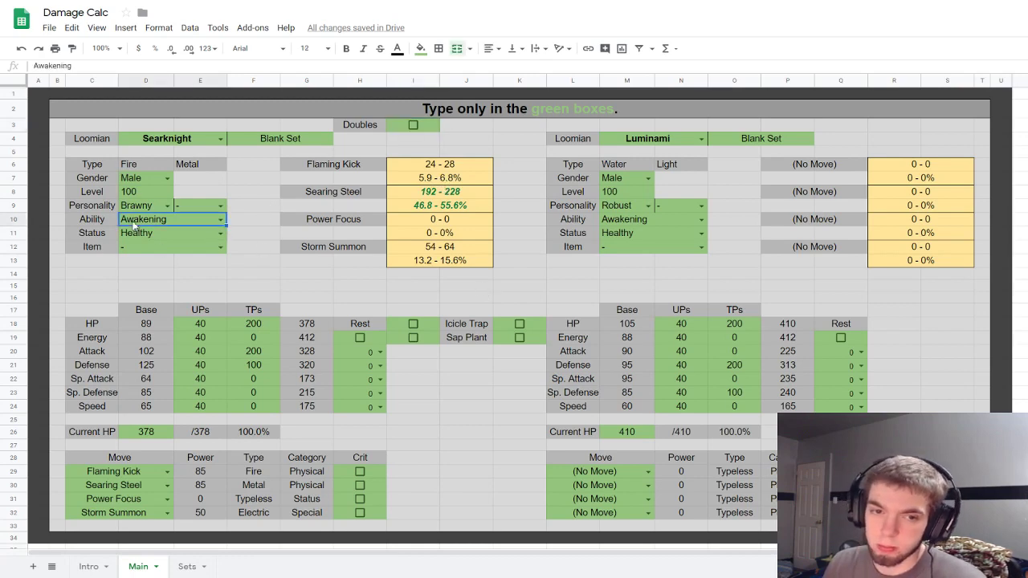
{"action": "left_click", "coordinate": [444, 195]}
{"action": "left_click", "coordinate": [446, 210]}
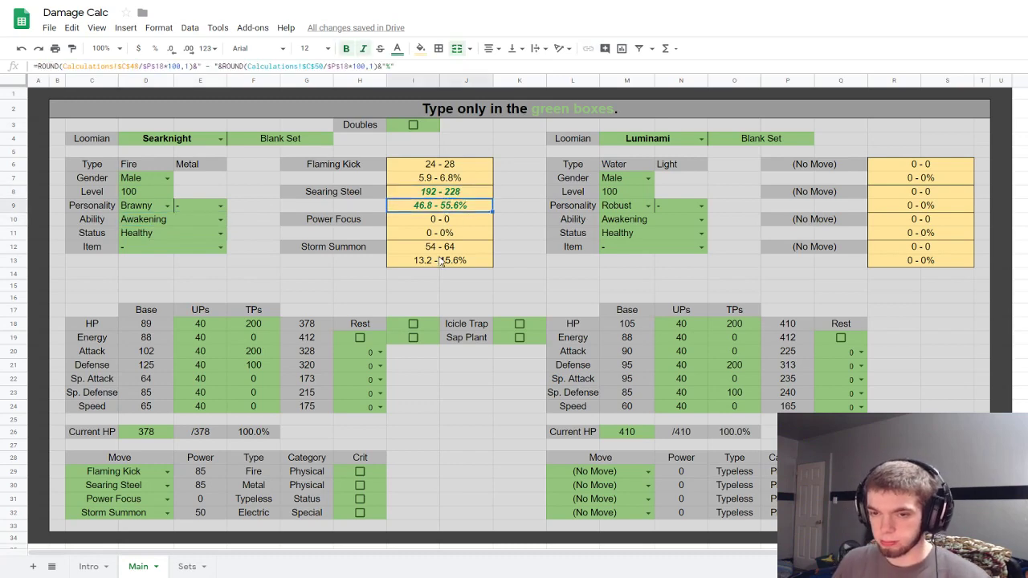
{"action": "left_click", "coordinate": [414, 125]}
{"action": "left_click", "coordinate": [415, 127]}
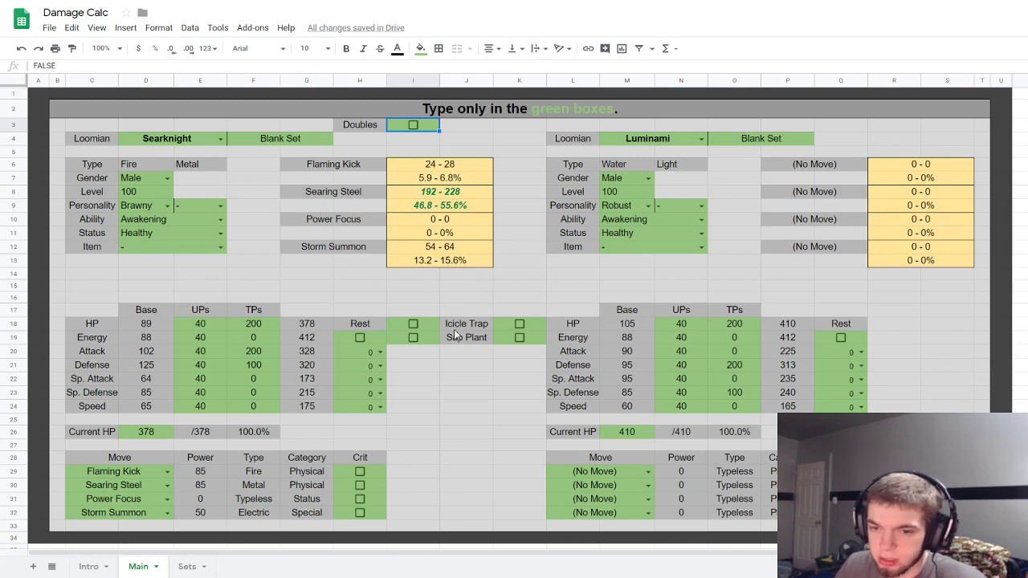
{"action": "left_click", "coordinate": [360, 338]}
{"action": "left_click", "coordinate": [360, 337]}
{"action": "left_click", "coordinate": [841, 338]}
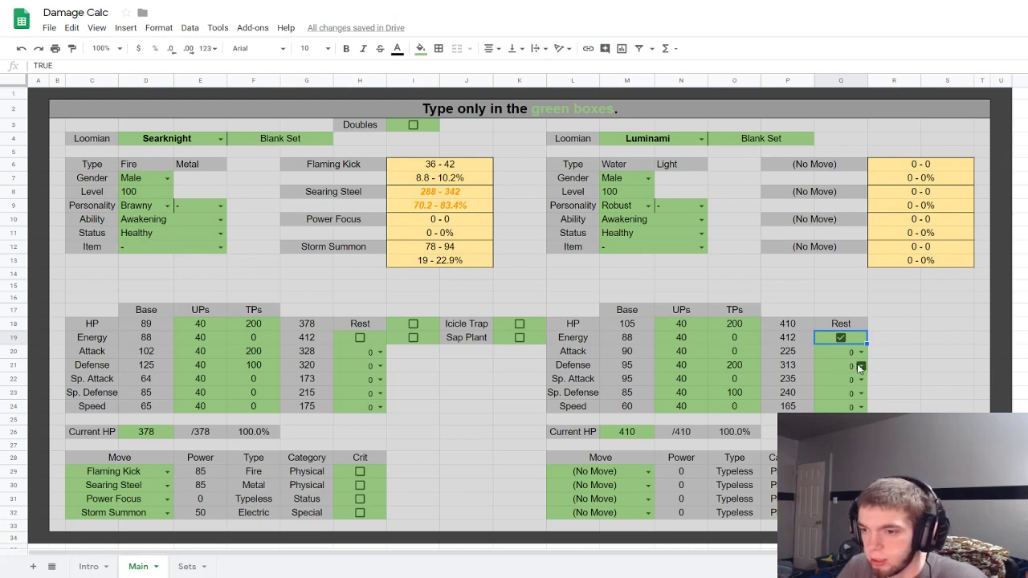
{"action": "left_click", "coordinate": [860, 367]}
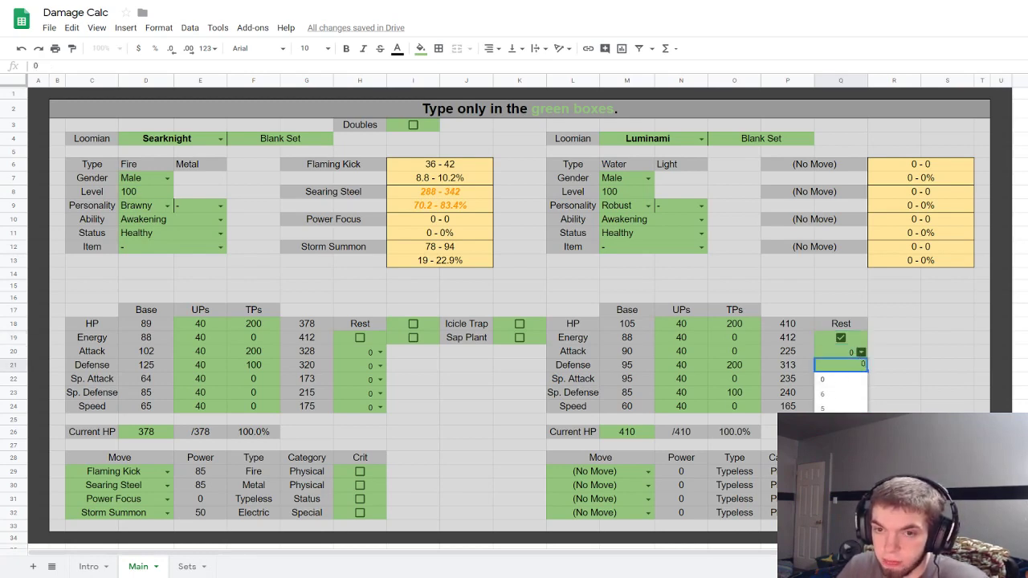
{"action": "left_click", "coordinate": [842, 338]}
{"action": "left_click", "coordinate": [835, 394]}
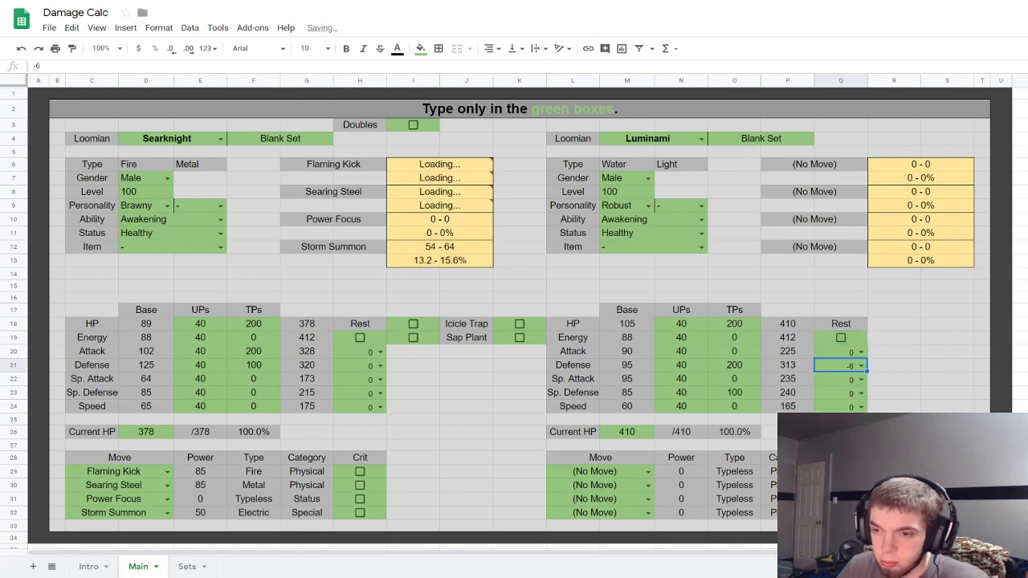
{"action": "left_click", "coordinate": [841, 338]}
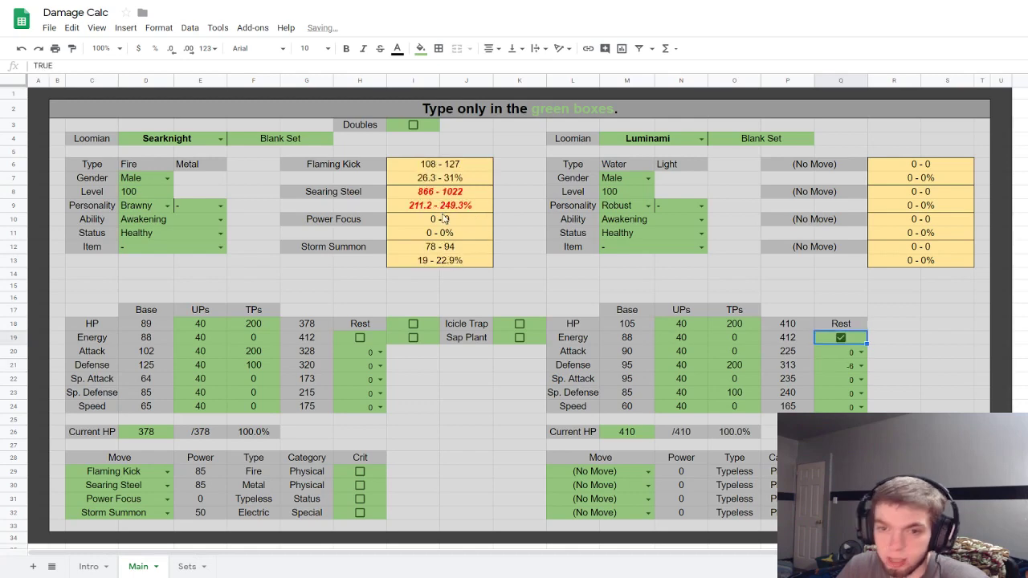
{"action": "left_click", "coordinate": [844, 340]}
{"action": "left_click", "coordinate": [861, 366]}
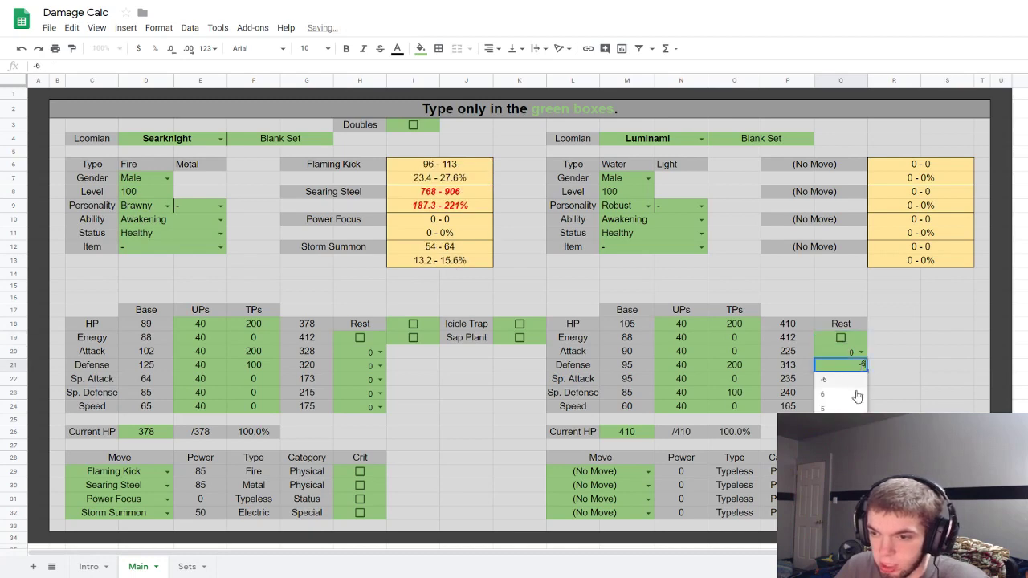
{"action": "key", "text": "ctrl+z"}
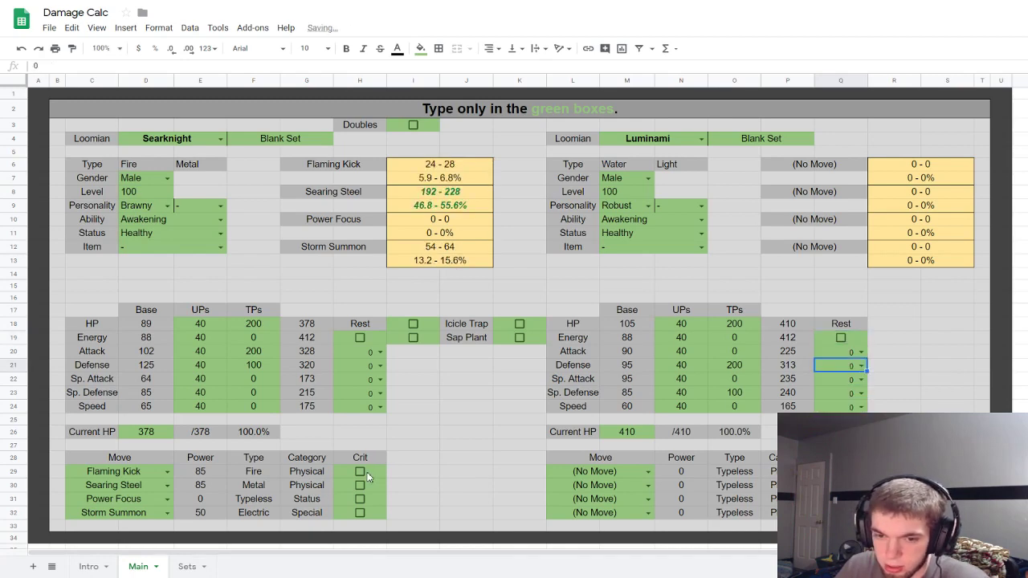
Step: Test crits on Flaming Kick and Searing Steel and set Luminami's Defense stage to 1
{"action": "left_click", "coordinate": [360, 474]}
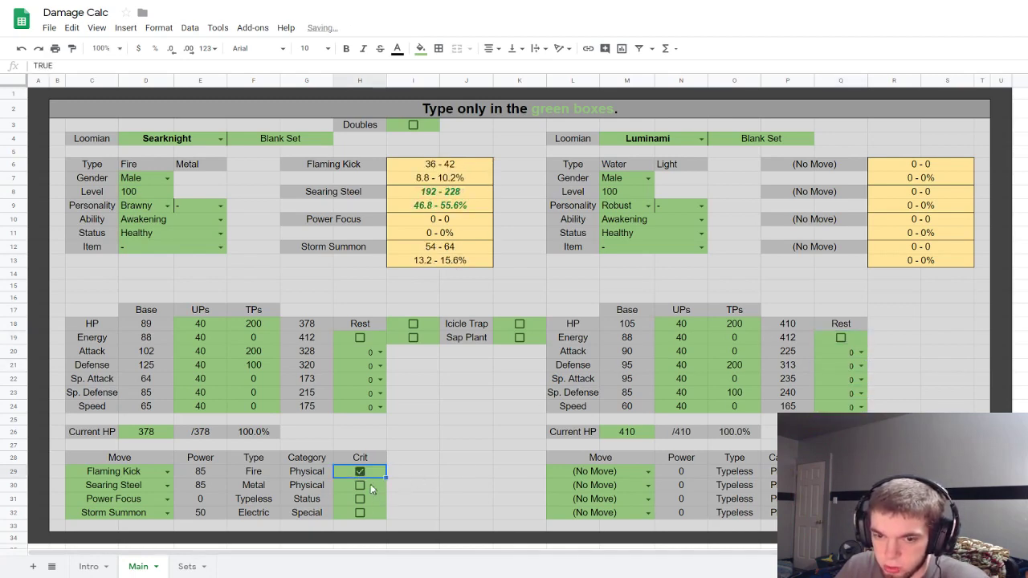
{"action": "left_click", "coordinate": [360, 474]}
{"action": "left_click", "coordinate": [360, 485]}
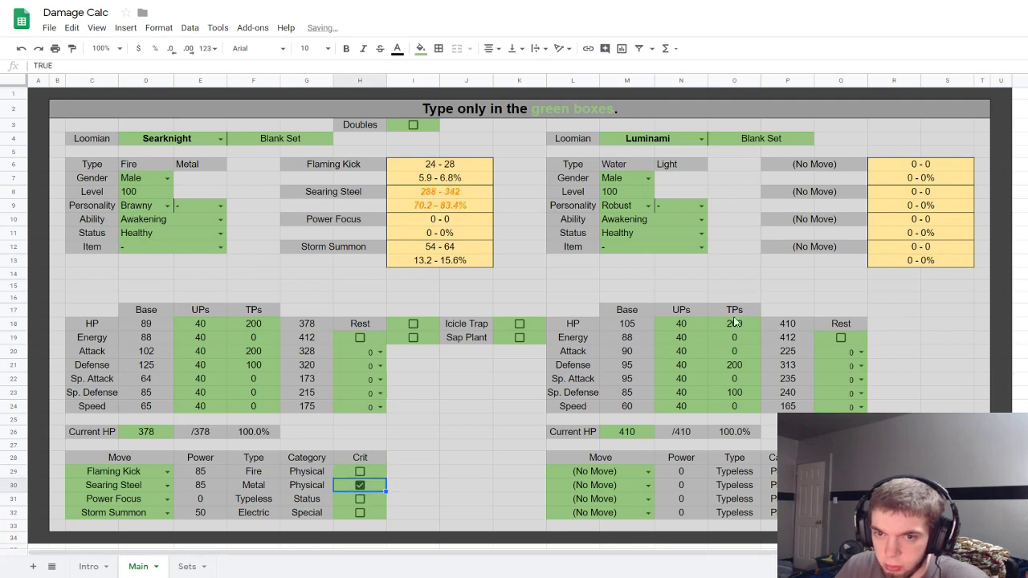
{"action": "left_click", "coordinate": [361, 485]}
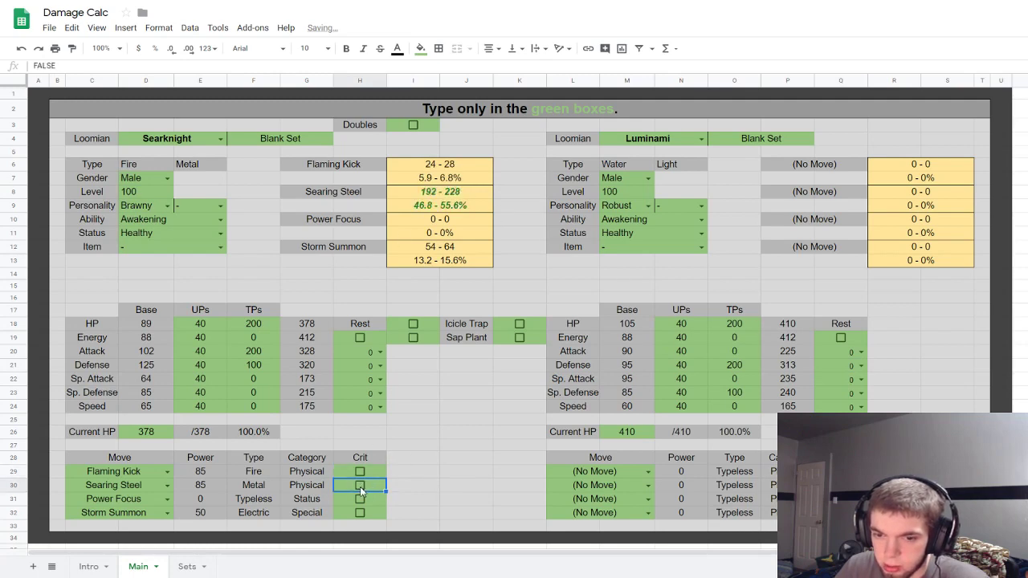
{"action": "left_click", "coordinate": [862, 365]}
{"action": "left_click", "coordinate": [831, 466]}
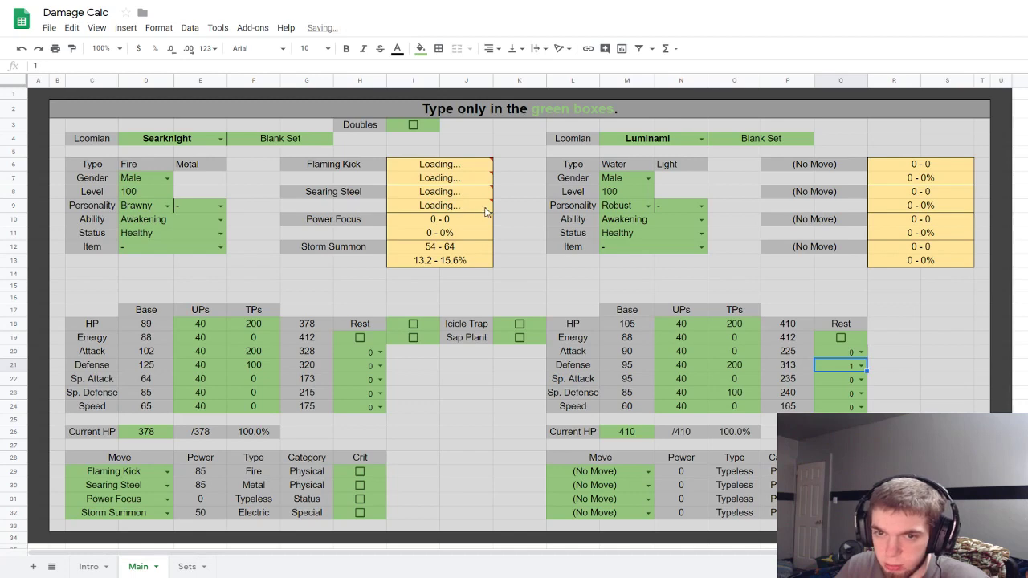
{"action": "left_click", "coordinate": [360, 486]}
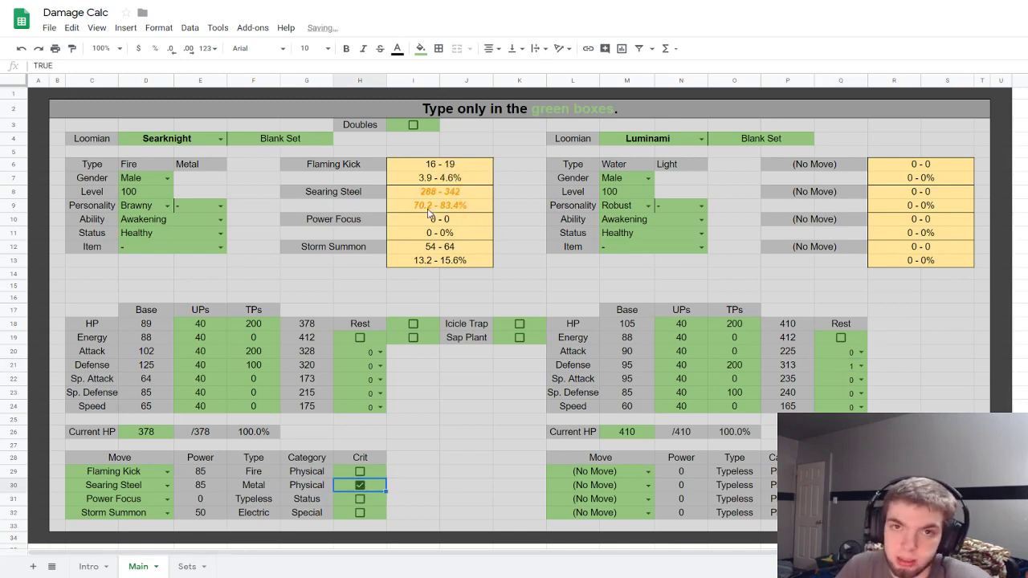
{"action": "left_click", "coordinate": [360, 485]}
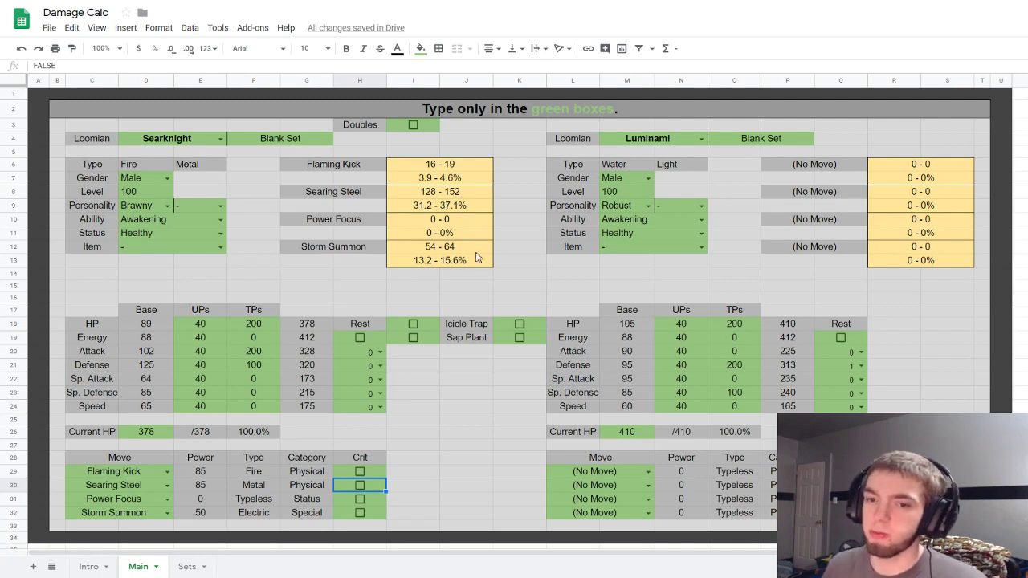
{"action": "left_click", "coordinate": [502, 268]}
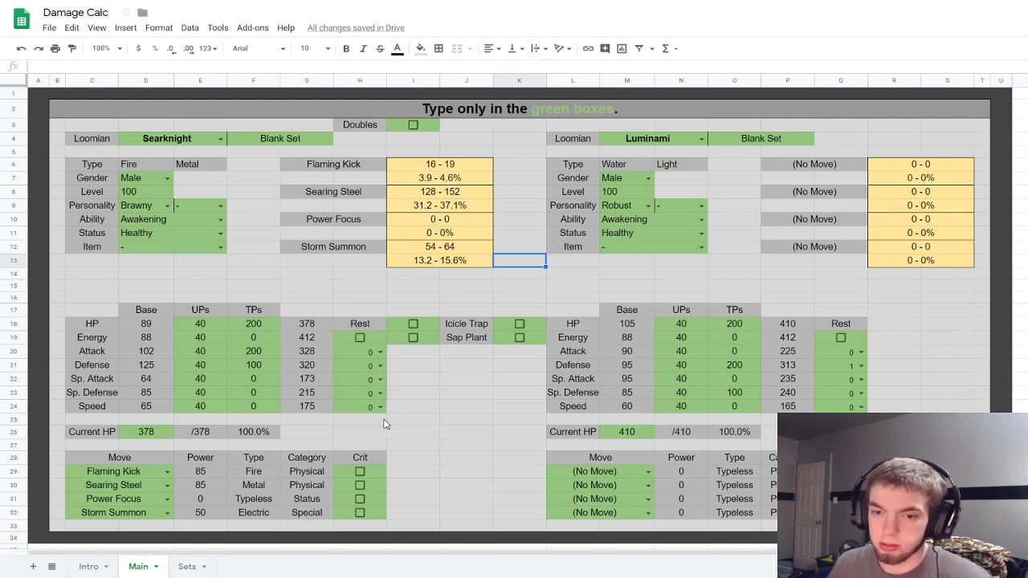
Step: Recheck Searing Steel's crit and reset Luminami's Defense stage to 0
{"action": "left_click", "coordinate": [382, 366]}
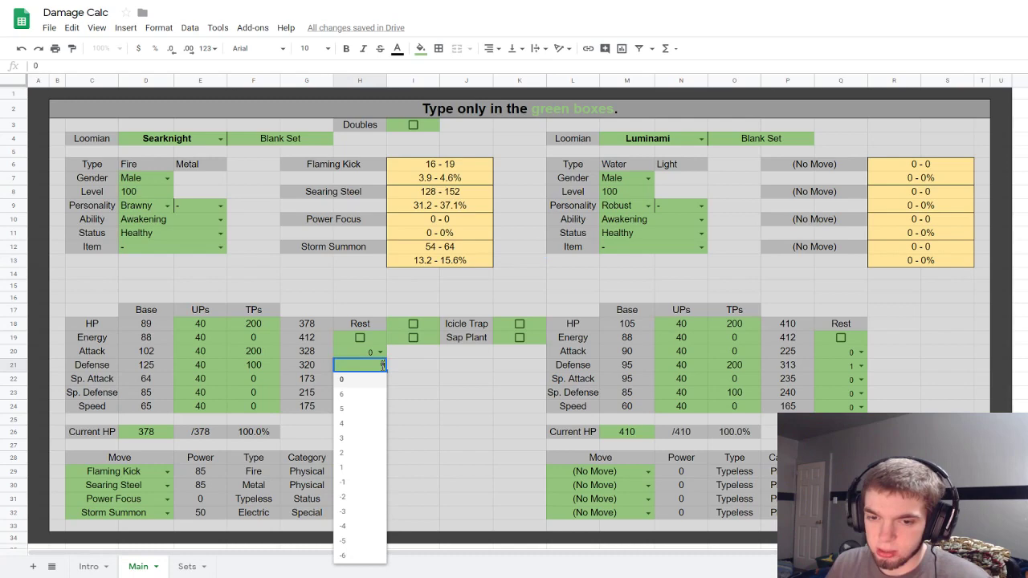
{"action": "left_click", "coordinate": [418, 394]}
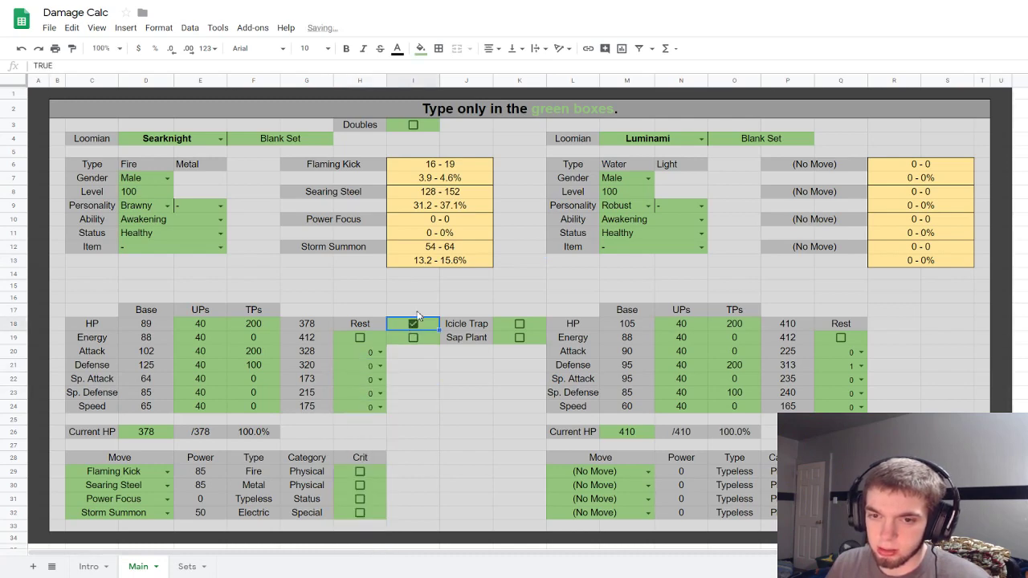
{"action": "left_click", "coordinate": [360, 486]}
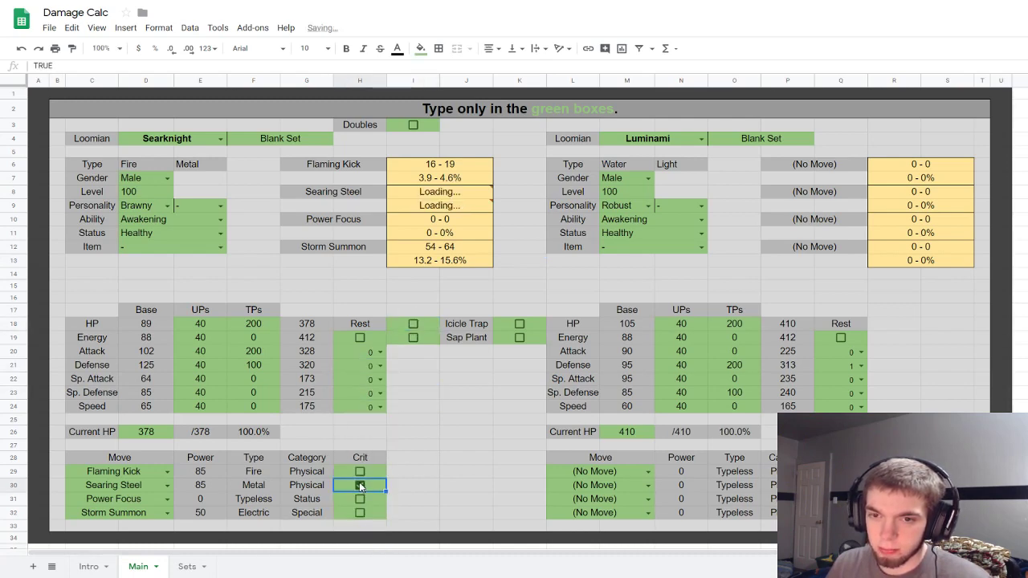
{"action": "left_click", "coordinate": [360, 485]}
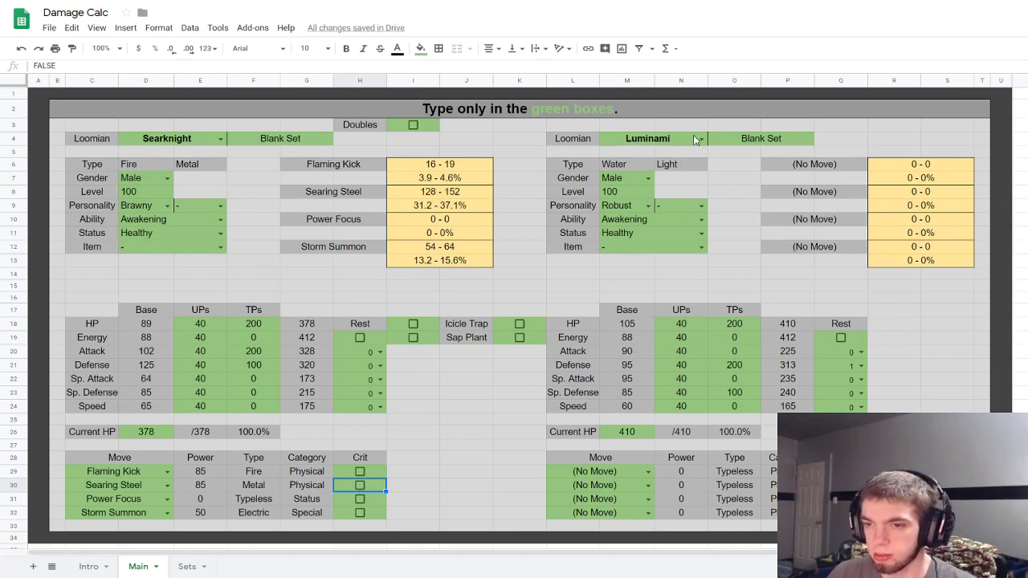
{"action": "double_click", "coordinate": [861, 365]}
{"action": "key", "text": "BackSpace"}
{"action": "type", "text": "0"}
{"action": "key", "text": "Return"}
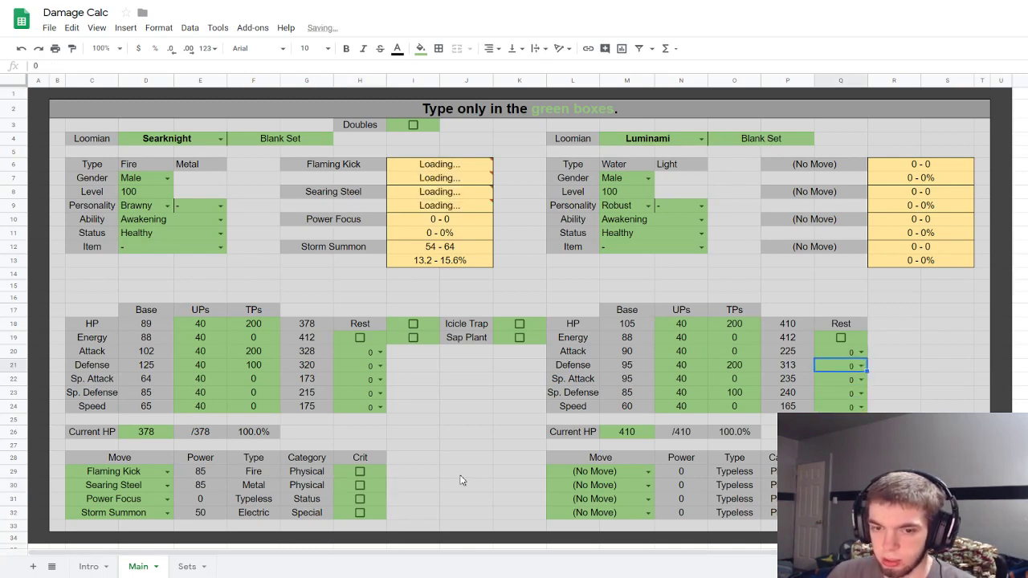
Step: Replace Searknight's fourth move Storm Summon with Rapid Fire
{"action": "double_click", "coordinate": [161, 515]}
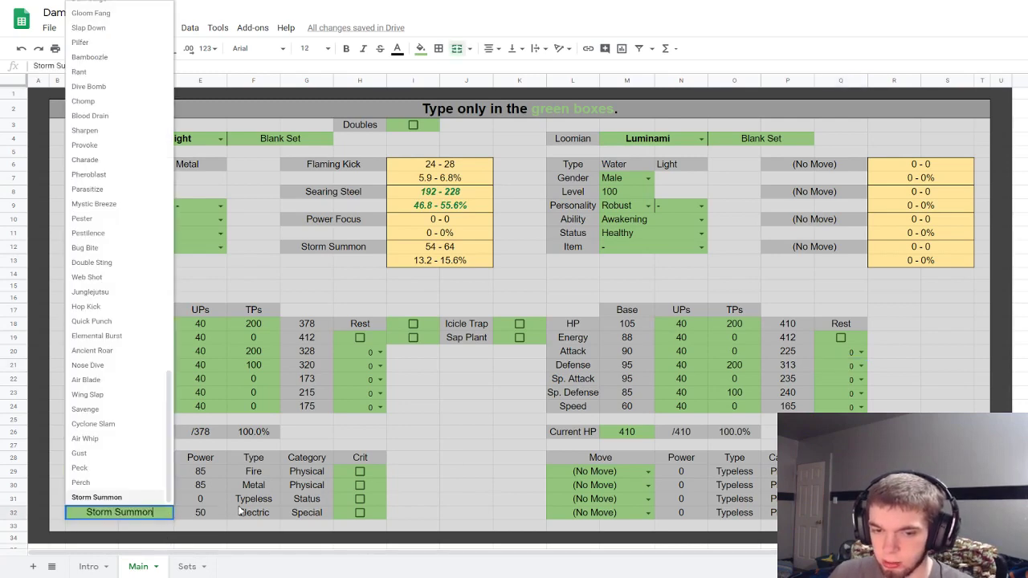
{"action": "key", "text": "Escape"}
{"action": "key", "text": "BackSpace"}
{"action": "type", "text": "Rap"}
{"action": "left_click", "coordinate": [94, 491]}
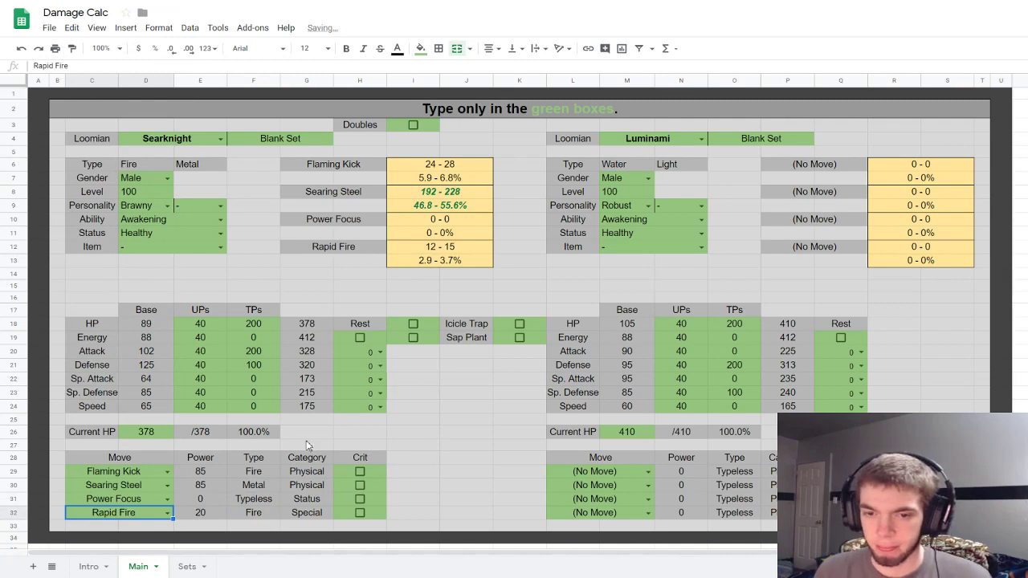
{"action": "double_click", "coordinate": [134, 519]}
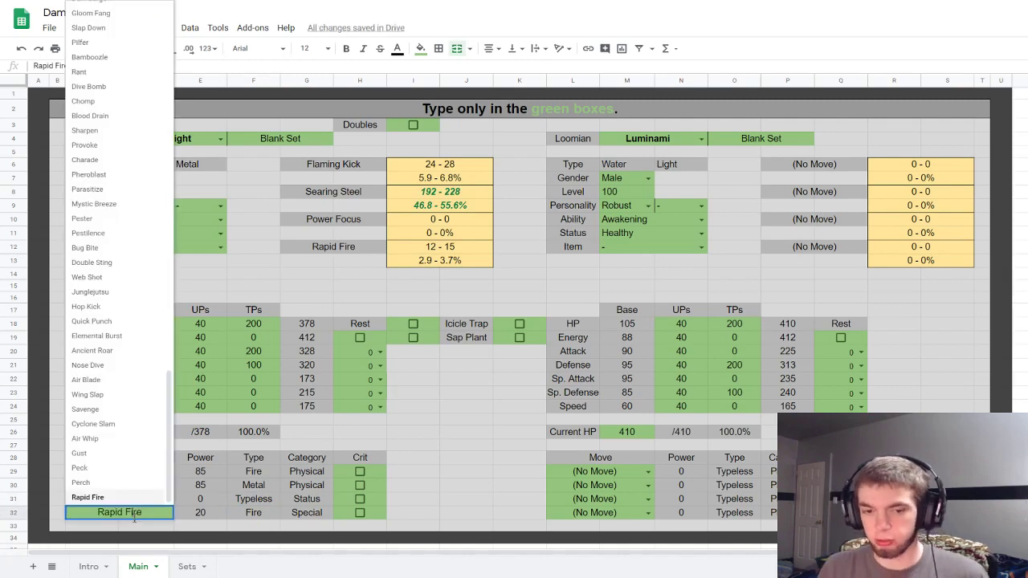
{"action": "key", "text": "ctrl+a"}
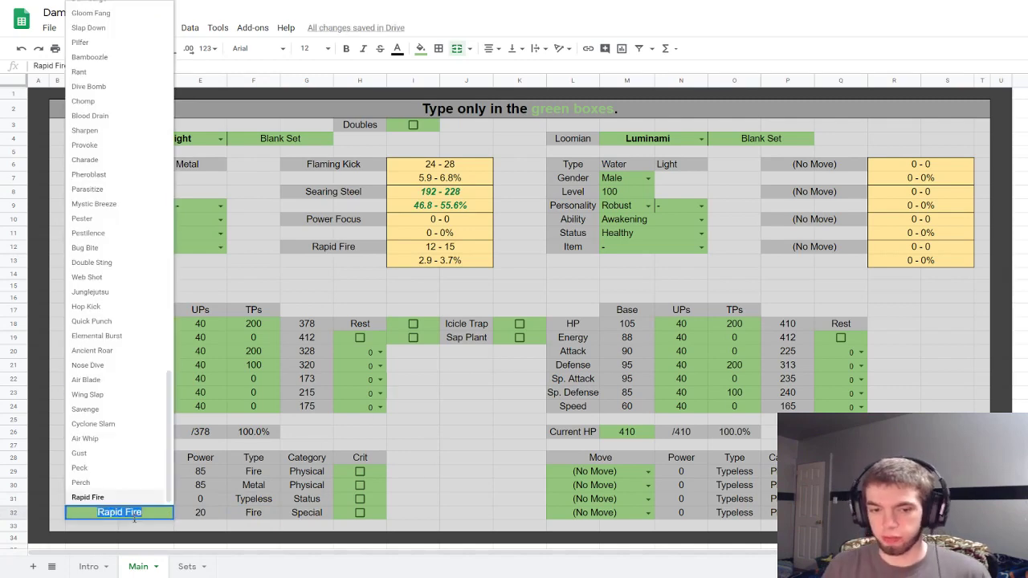
{"action": "double_click", "coordinate": [572, 470]}
Step: Give Luminami the moves Soft Water, Blood Drain, Pestilence and Take Root
{"action": "type", "text": "soft"}
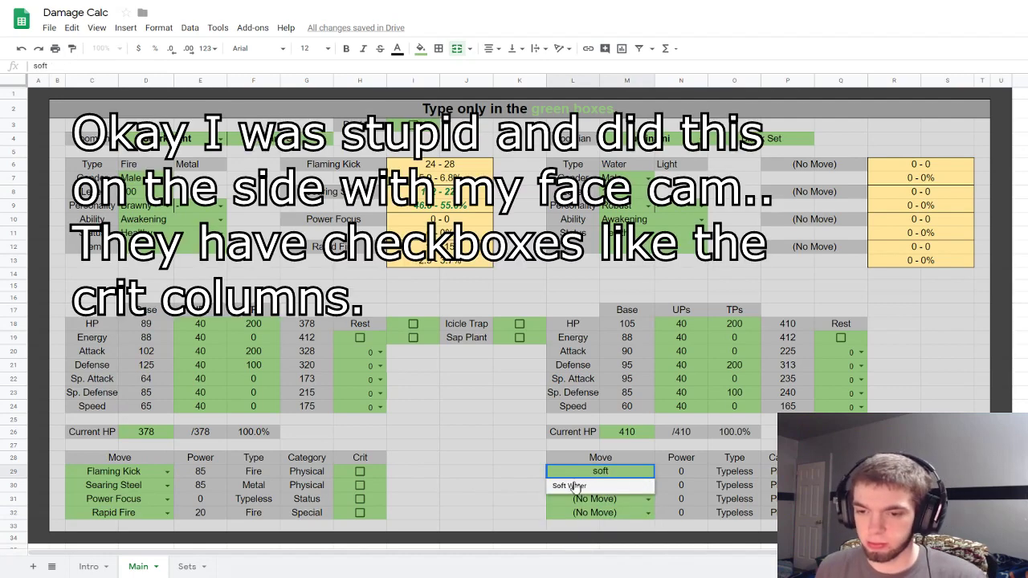
{"action": "left_click", "coordinate": [575, 486]}
{"action": "double_click", "coordinate": [586, 485]}
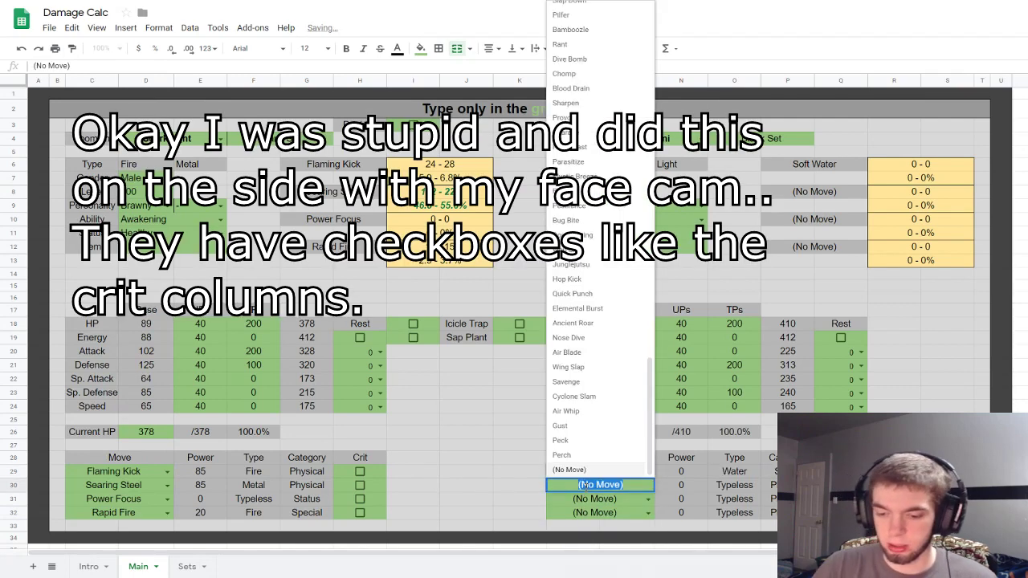
{"action": "type", "text": "blood"}
{"action": "left_click", "coordinate": [585, 471]}
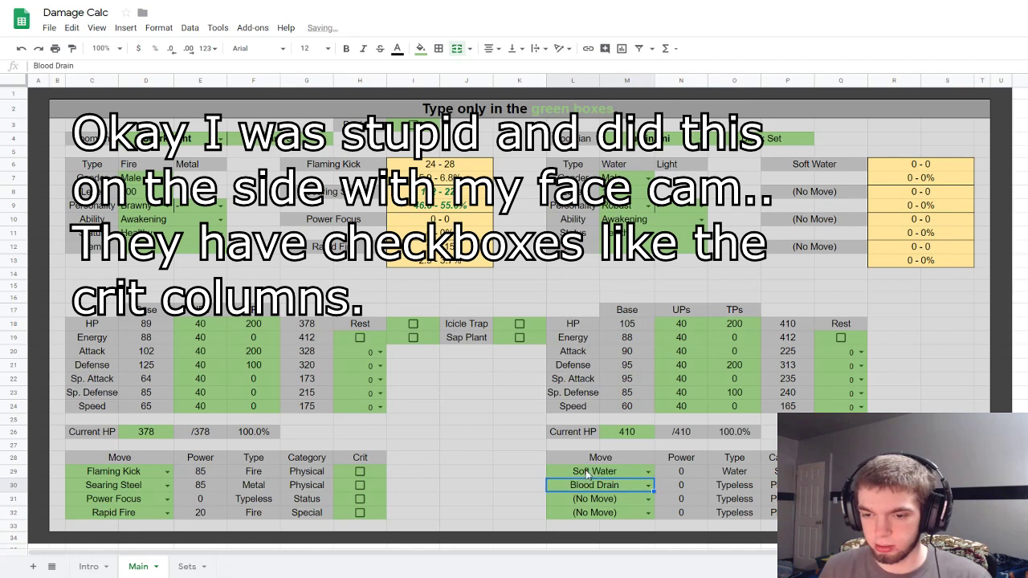
{"action": "double_click", "coordinate": [596, 499]}
{"action": "type", "text": "pesti"}
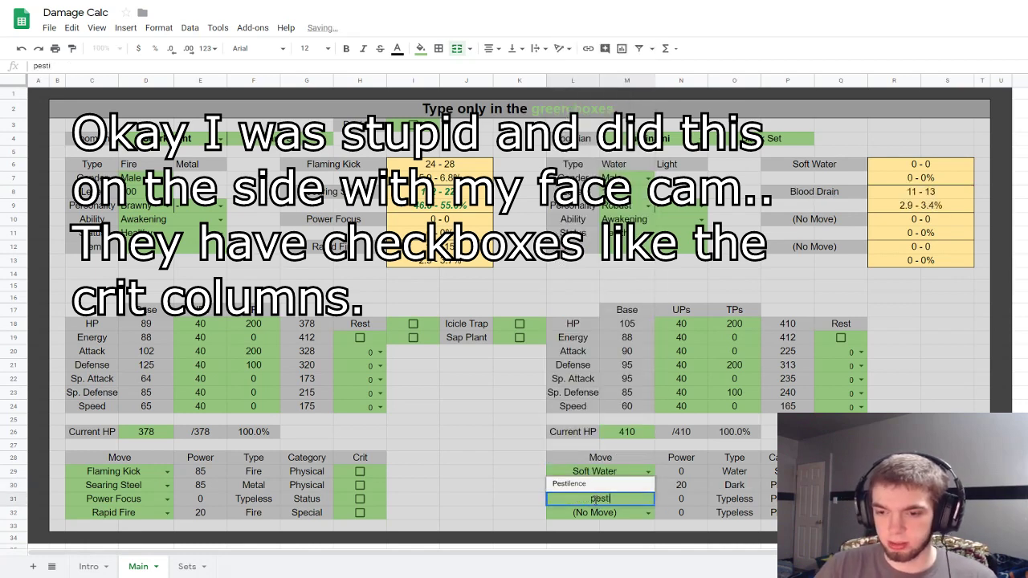
{"action": "left_click", "coordinate": [596, 522]}
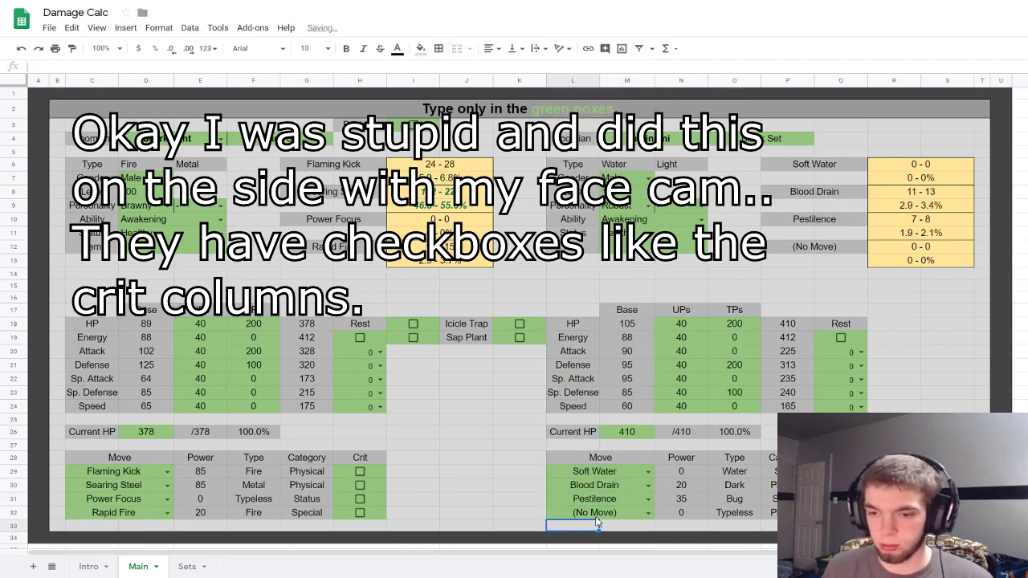
{"action": "left_click", "coordinate": [596, 512]}
{"action": "type", "text": "tak"}
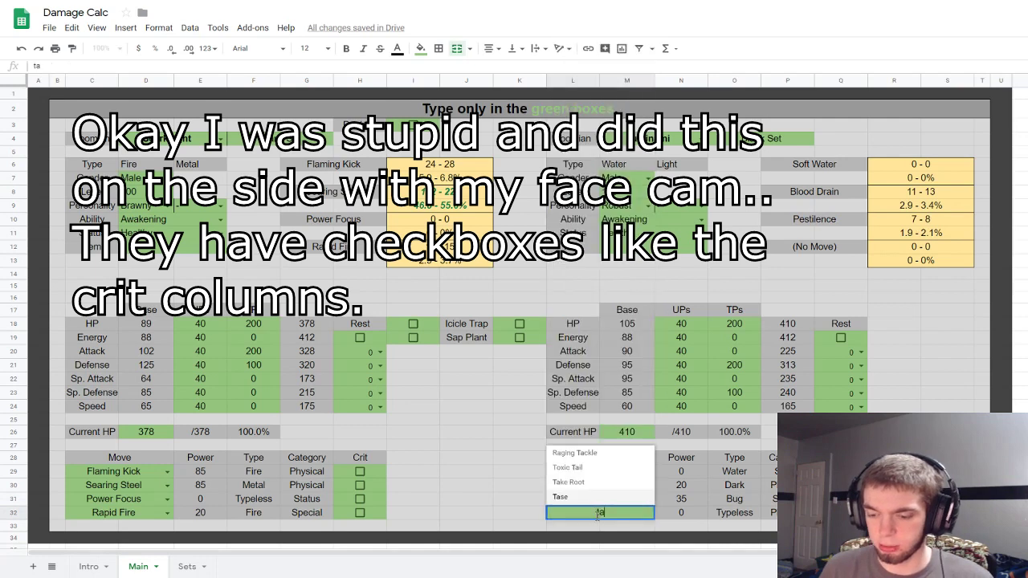
{"action": "left_click", "coordinate": [578, 498]}
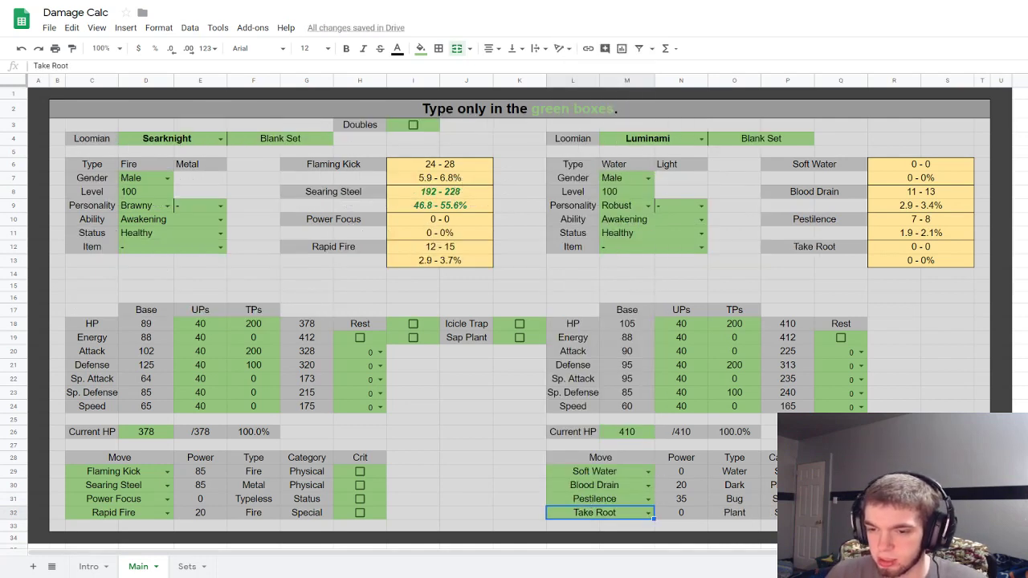
Step: Set Searknight's Attack TPs from 200 to 0
{"action": "left_click", "coordinate": [894, 486]}
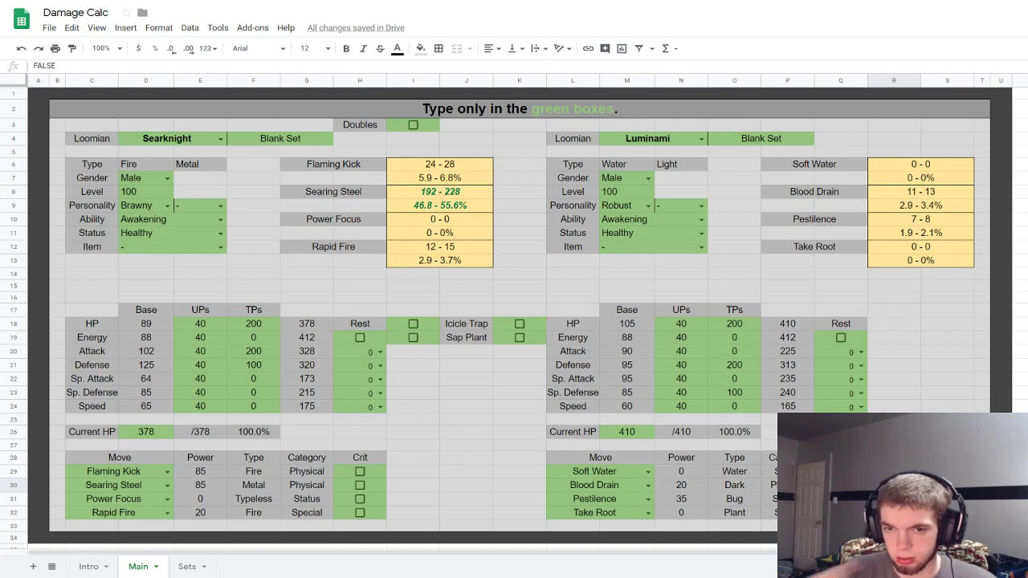
{"action": "left_click", "coordinate": [259, 355]}
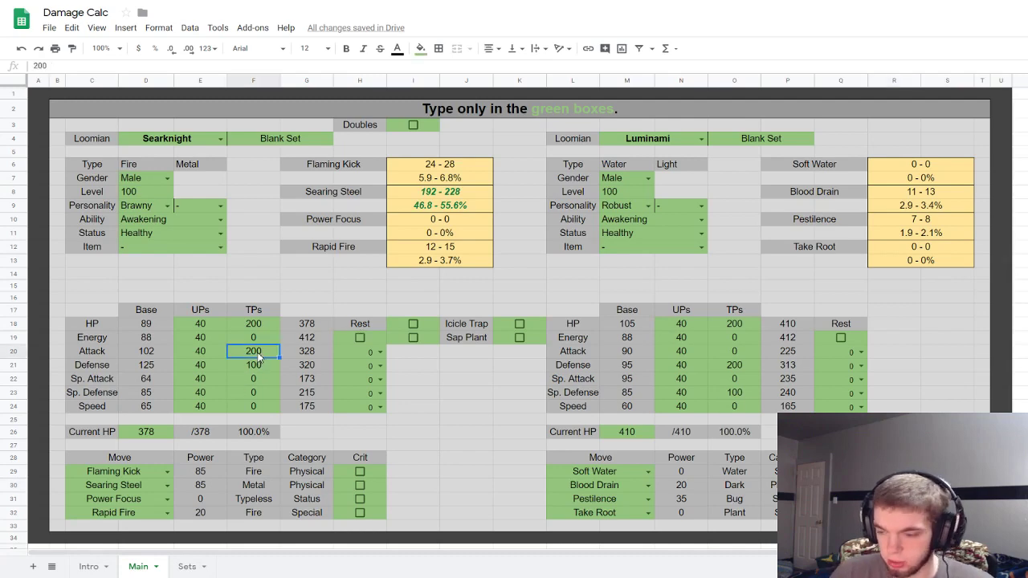
{"action": "type", "text": "0"}
{"action": "key", "text": "Return"}
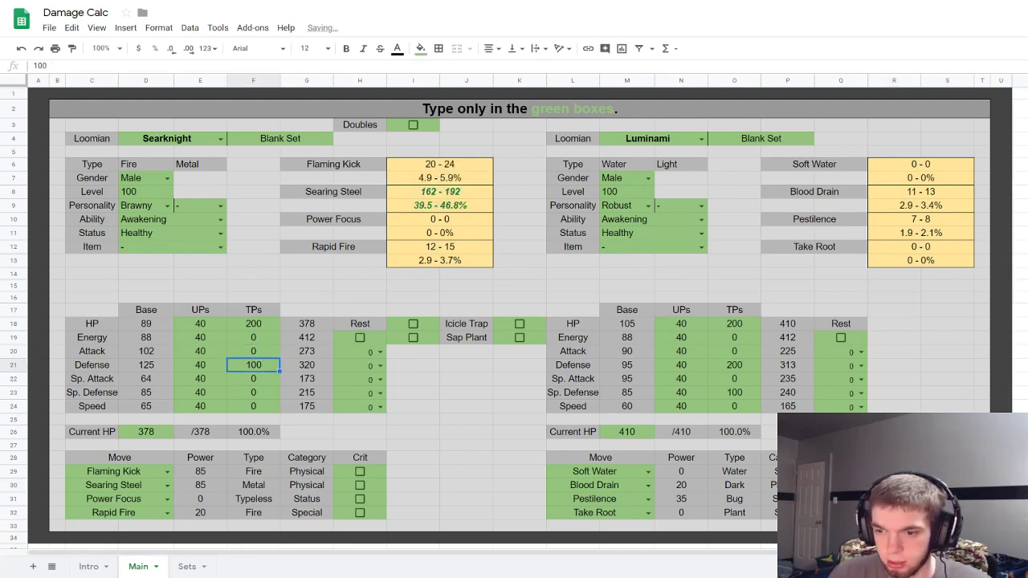
Step: Toggle the R30 checkbox on, off and on again
{"action": "left_click", "coordinate": [894, 486]}
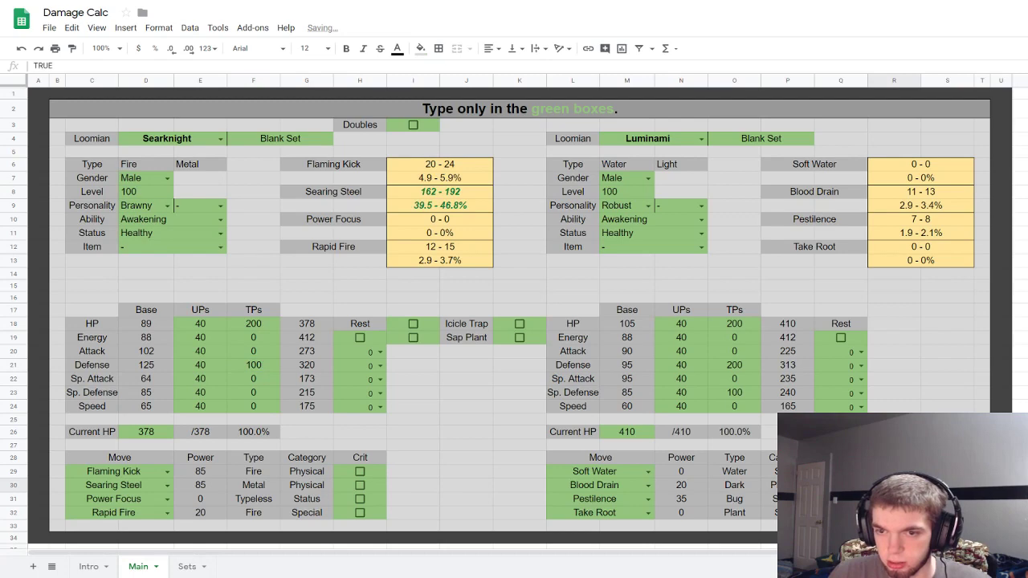
{"action": "key", "text": "space"}
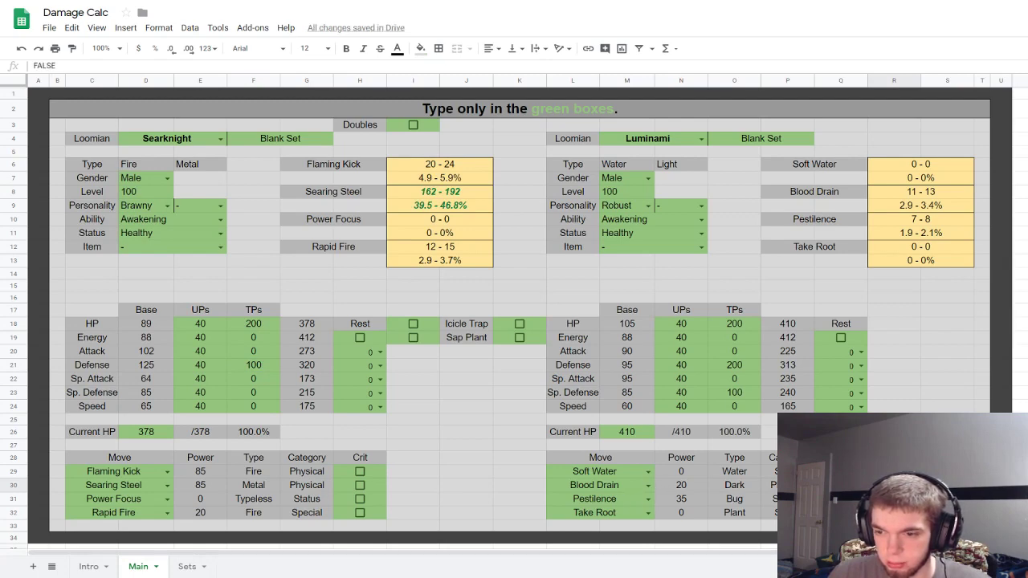
{"action": "key", "text": "space"}
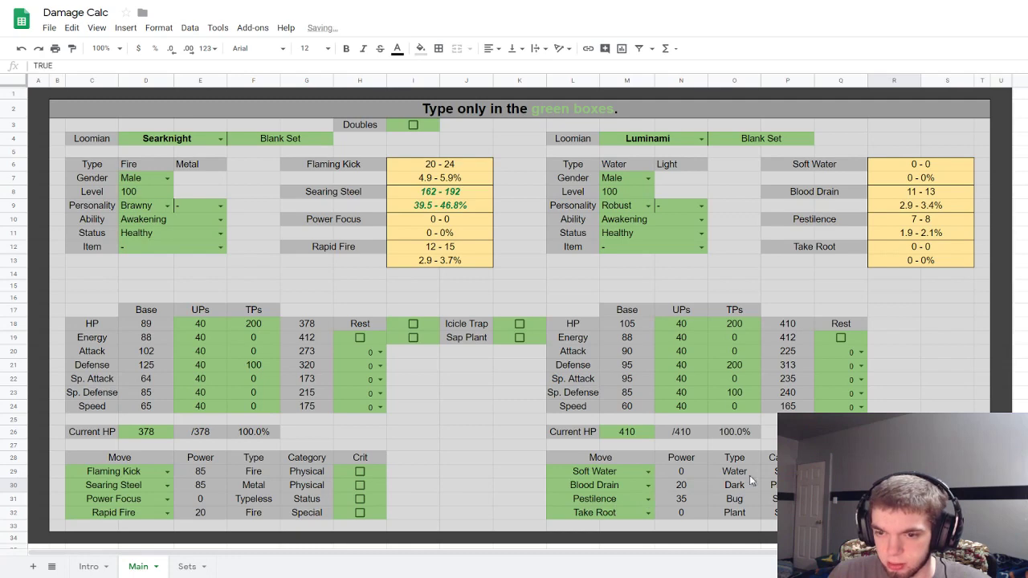
{"action": "left_click", "coordinate": [167, 205]}
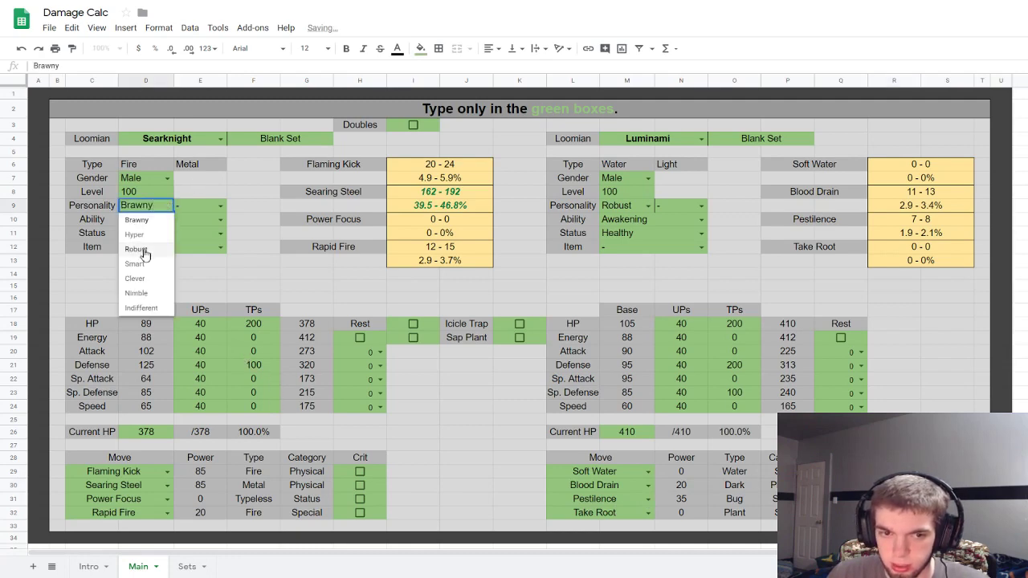
Step: Set Searknight's personality to Indifferent and tick the column R checkbox
{"action": "left_click", "coordinate": [142, 308]}
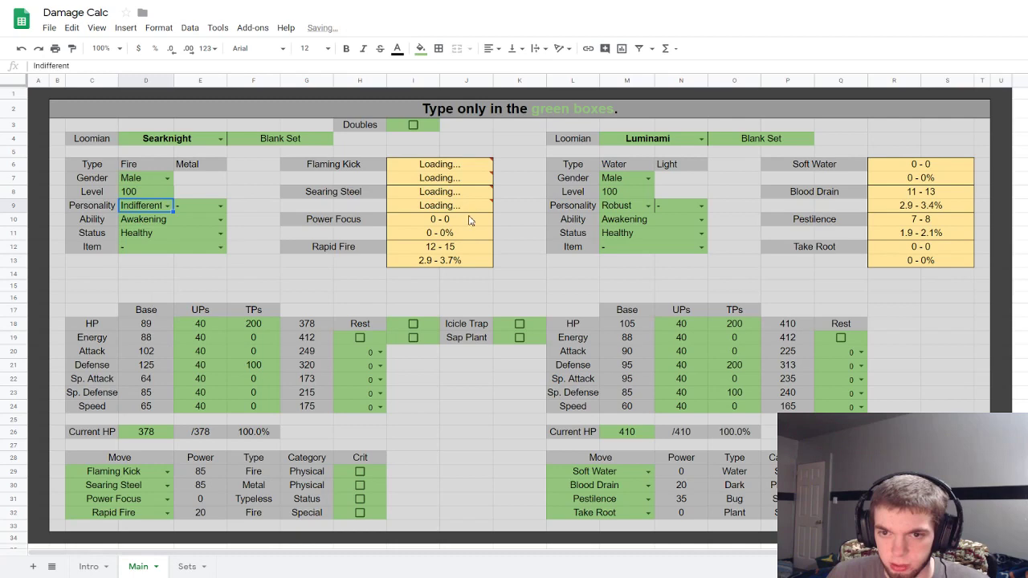
{"action": "left_click", "coordinate": [894, 485]}
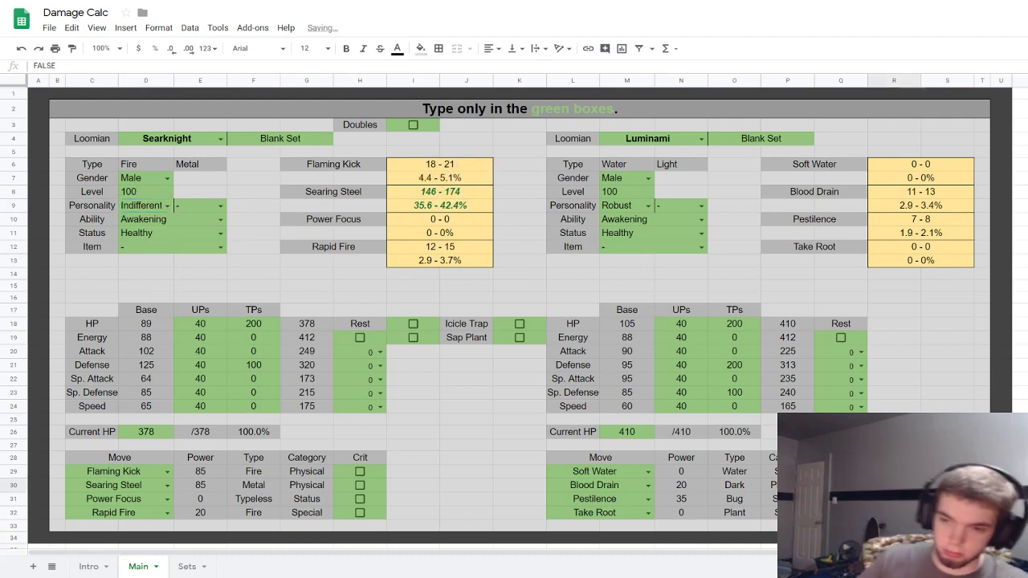
{"action": "key", "text": "space"}
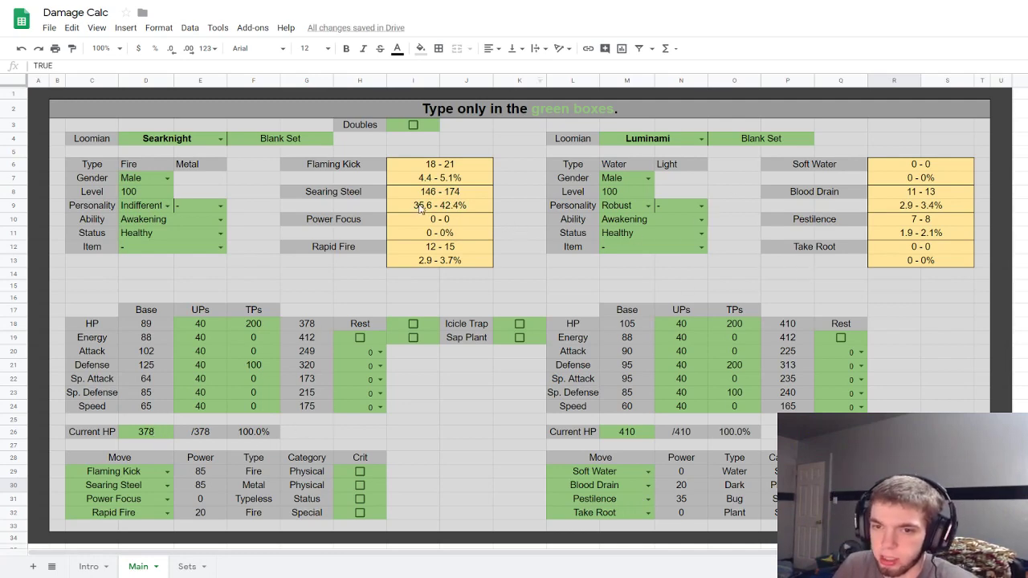
Step: Toggle the column R checkbox repeatedly to compare the damage ranges
{"action": "key", "text": "space"}
{"action": "key", "text": "space"}
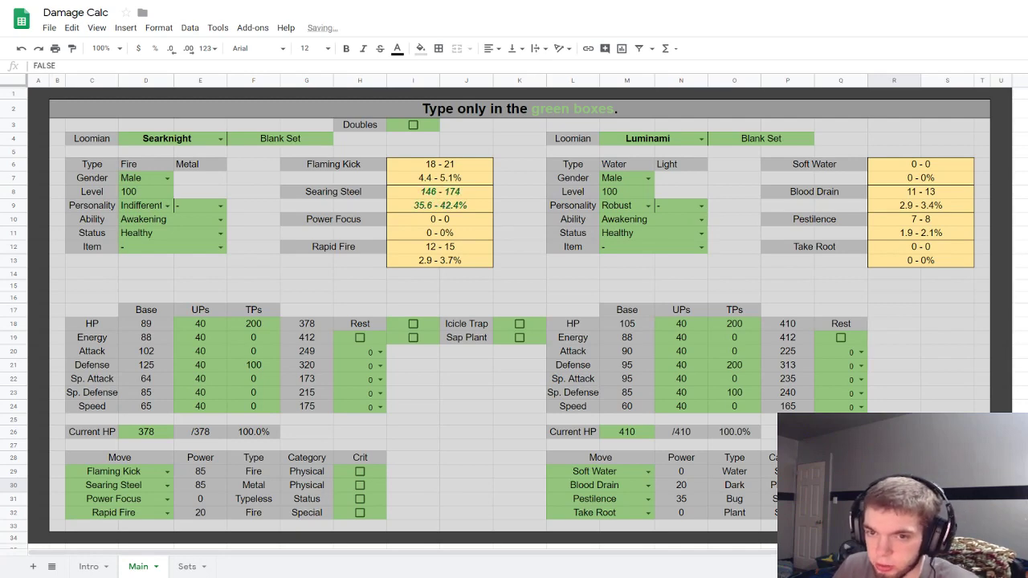
{"action": "key", "text": "space"}
{"action": "key", "text": "space"}
{"action": "key", "text": "space"}
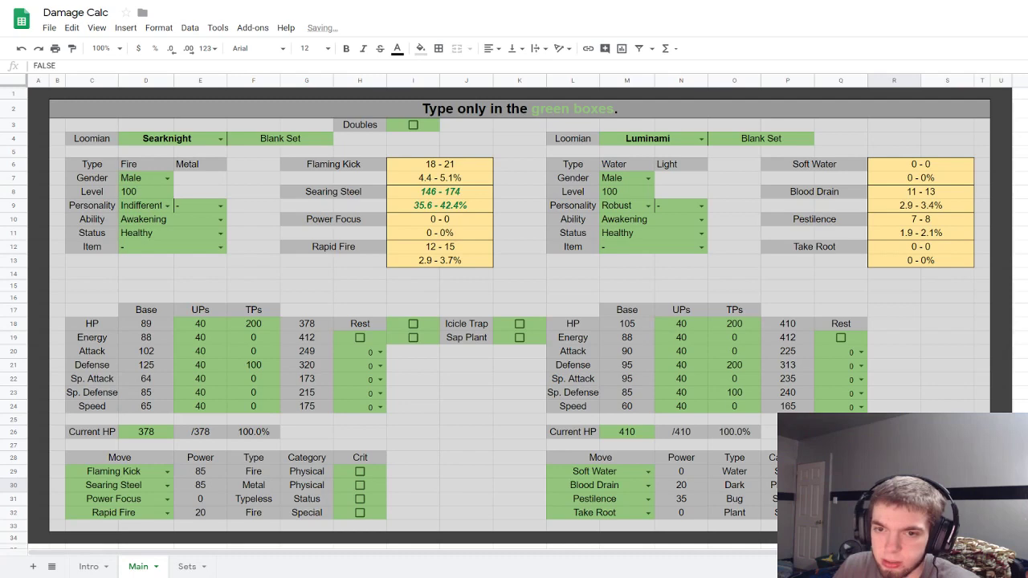
{"action": "key", "text": "space"}
{"action": "key", "text": "space"}
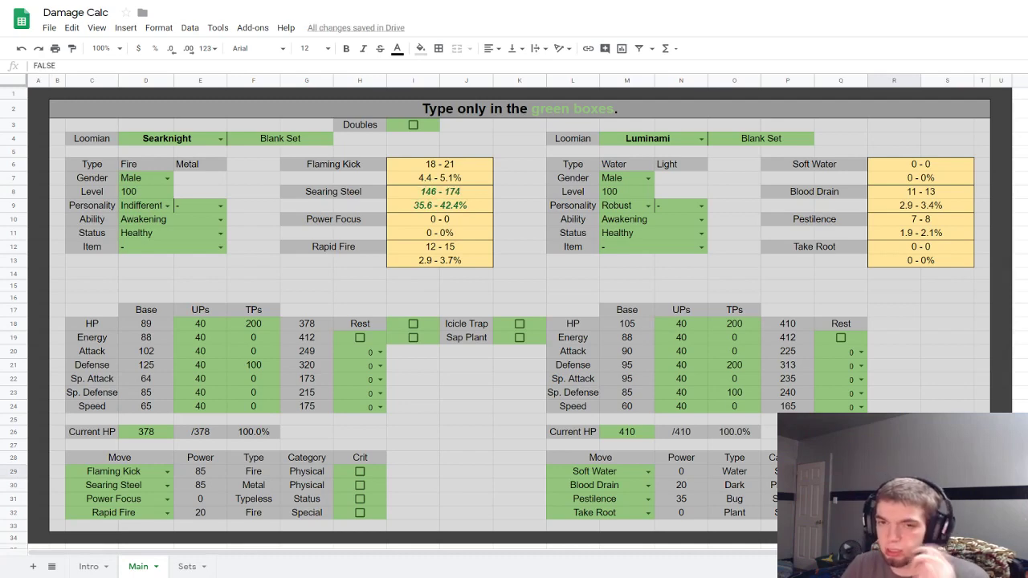
{"action": "key", "text": "space"}
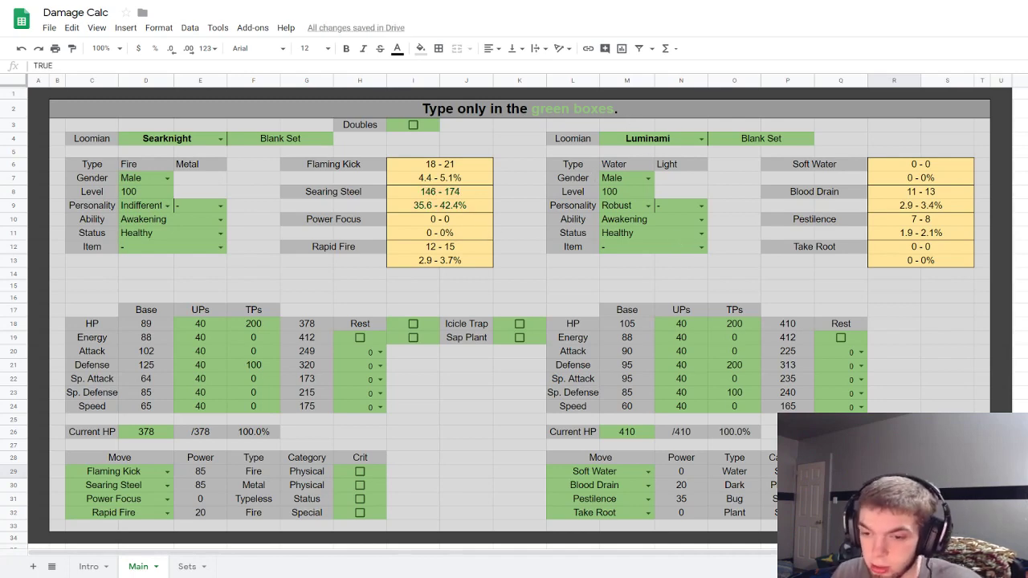
{"action": "key", "text": "space"}
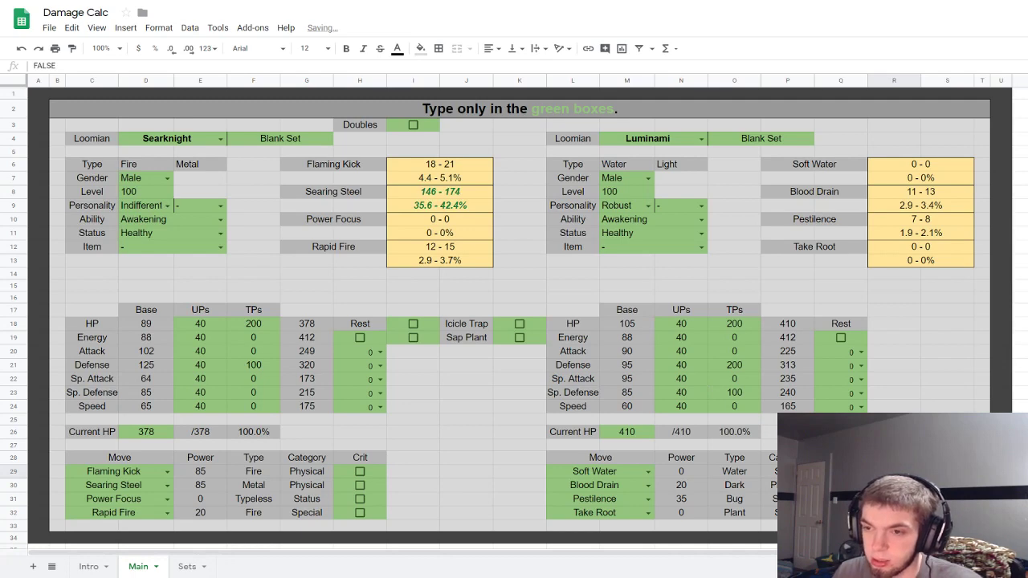
{"action": "double_click", "coordinate": [611, 512]}
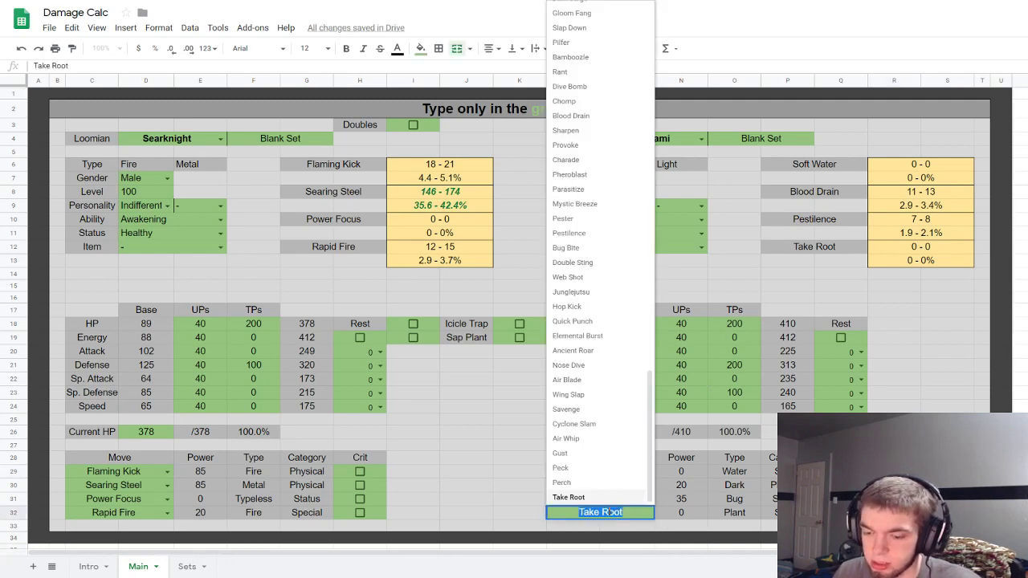
Step: Change Luminami's fourth move to Maroon and check its R12/R13 damage formulas
{"action": "type", "text": "marr"}
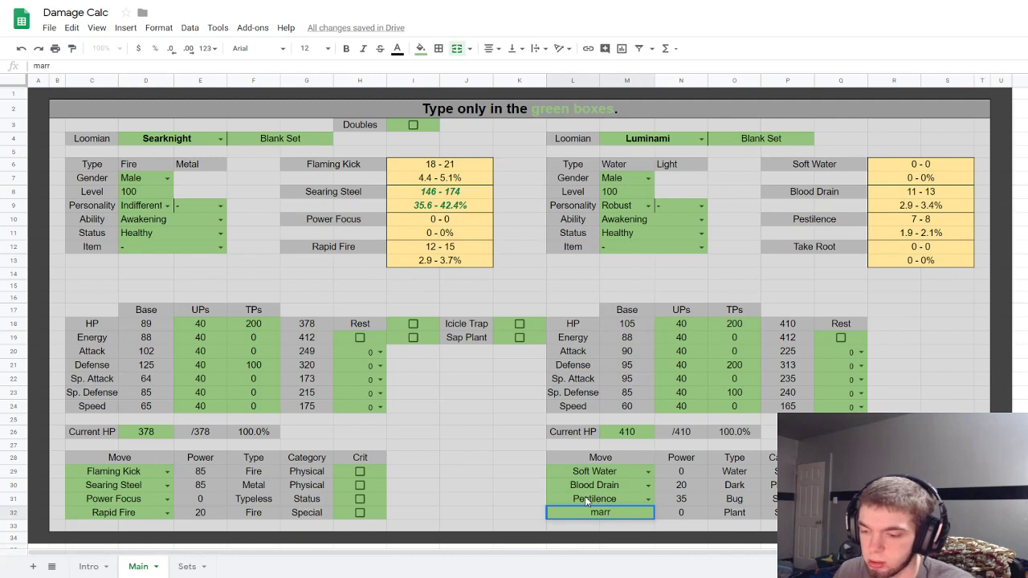
{"action": "key", "text": "Return"}
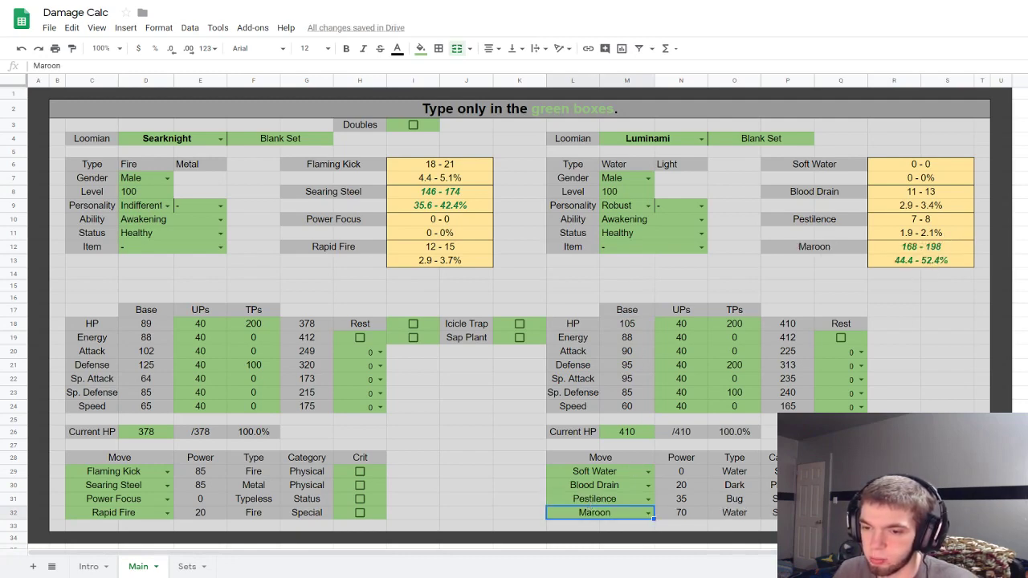
{"action": "left_click", "coordinate": [895, 513]}
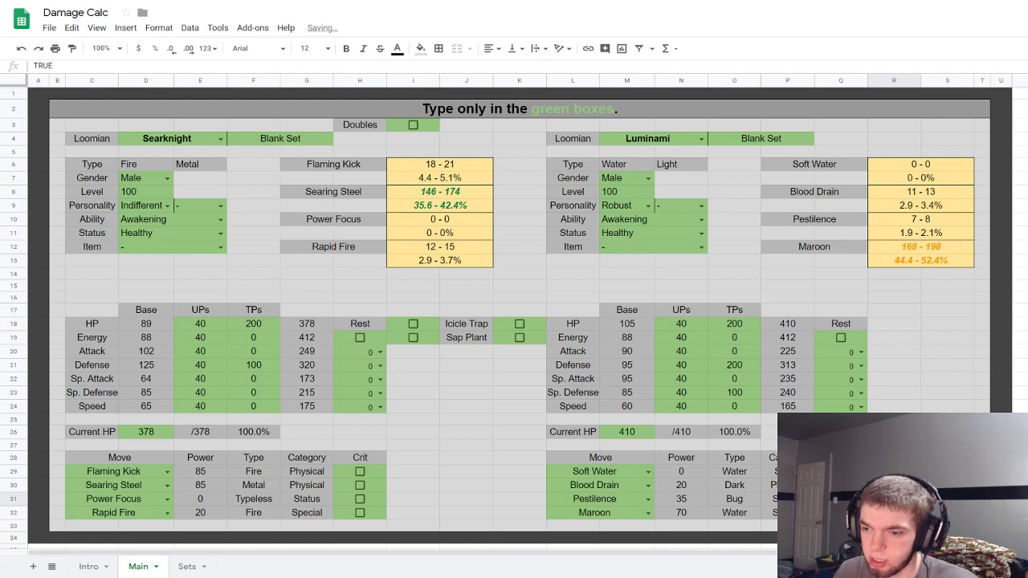
{"action": "left_click", "coordinate": [894, 486]}
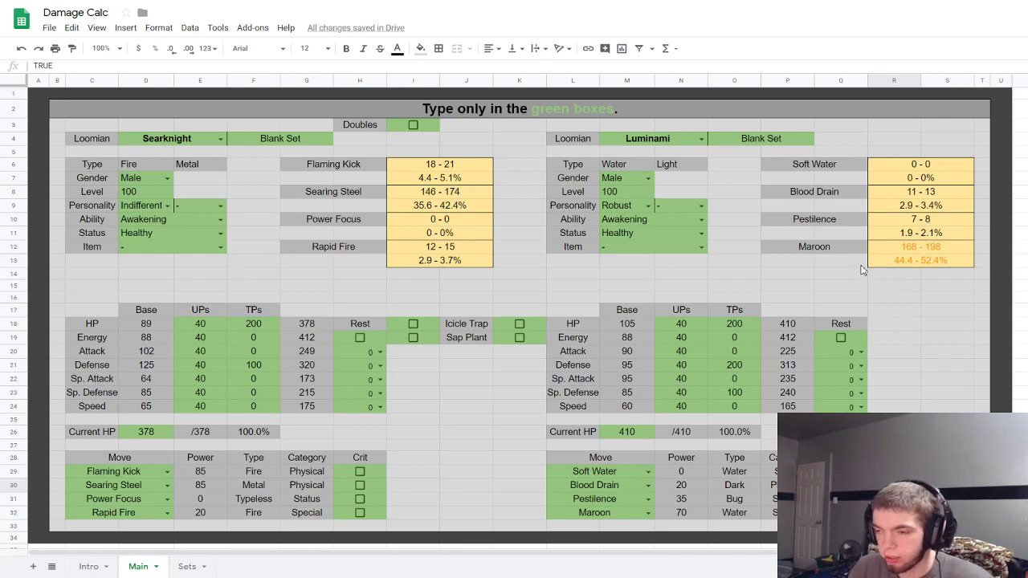
{"action": "left_click", "coordinate": [928, 260]}
{"action": "left_click", "coordinate": [926, 253]}
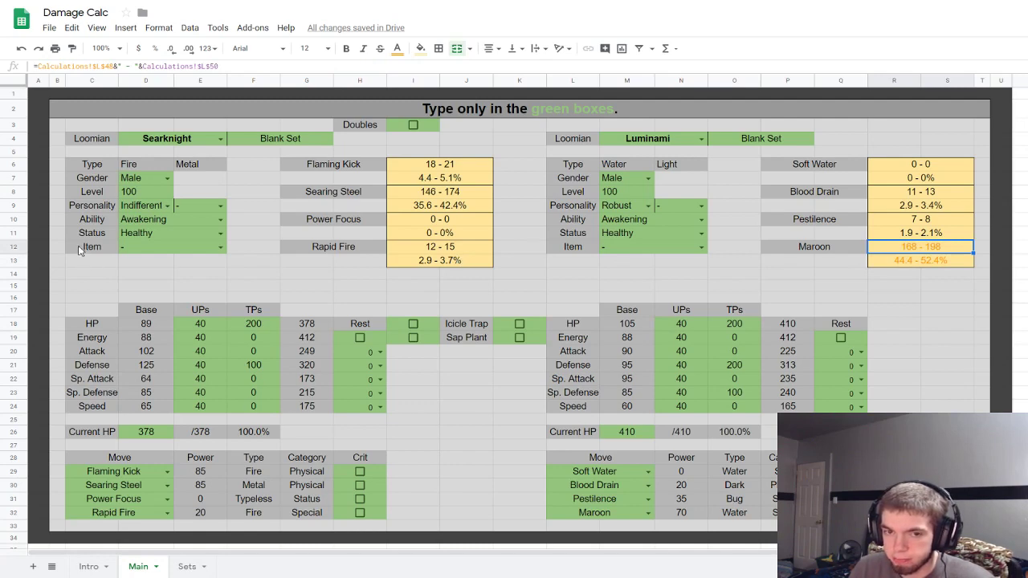
Step: Restore Searknight's Attack TPs to 200 and its personality to Brawny
{"action": "left_click", "coordinate": [251, 353]}
{"action": "type", "text": "200"}
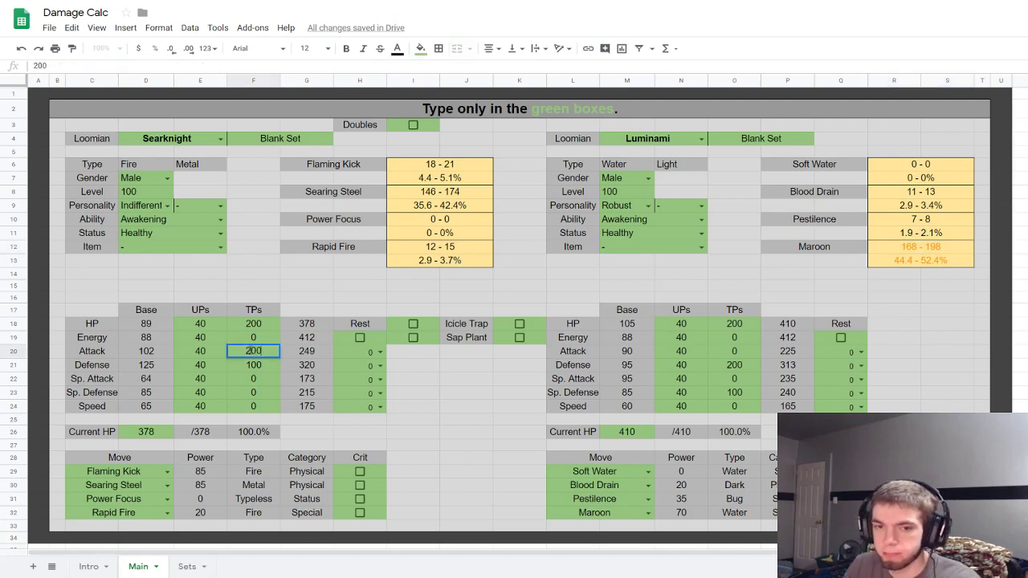
{"action": "key", "text": "Return"}
{"action": "left_click", "coordinate": [167, 207]}
{"action": "left_click", "coordinate": [137, 251]}
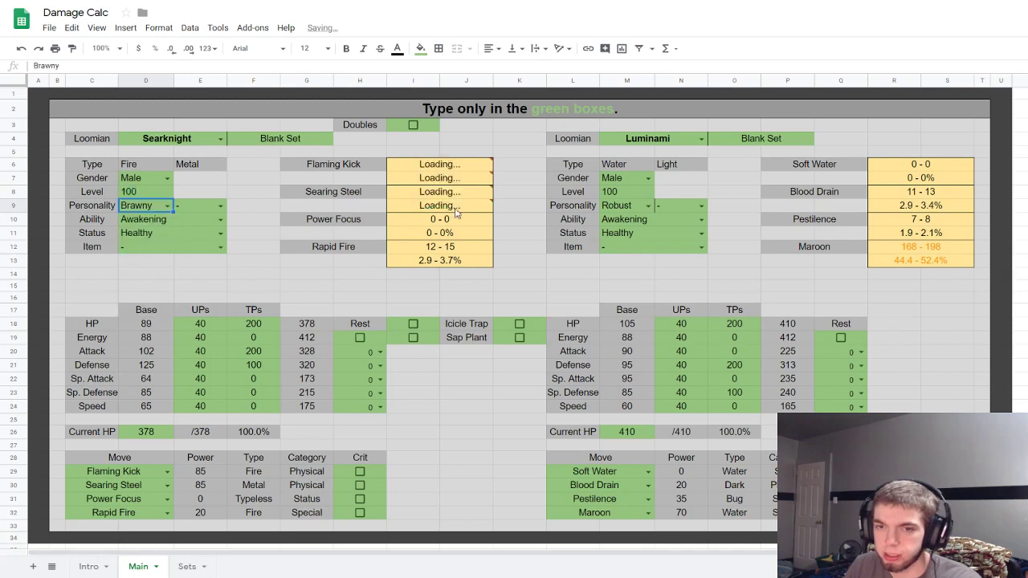
Step: Compare the Searing Steel damage and percentage formulas in I8 and I9
{"action": "left_click", "coordinate": [416, 207]}
{"action": "left_click", "coordinate": [424, 197]}
{"action": "left_click", "coordinate": [425, 206]}
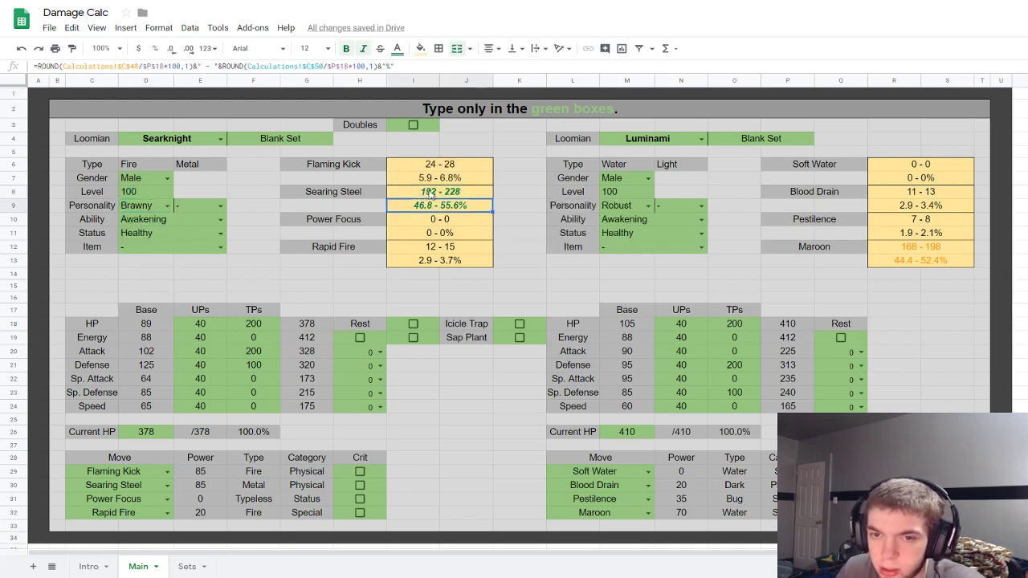
{"action": "left_click", "coordinate": [430, 194]}
{"action": "left_click", "coordinate": [436, 204]}
{"action": "left_click", "coordinate": [438, 193]}
{"action": "left_click", "coordinate": [441, 205]}
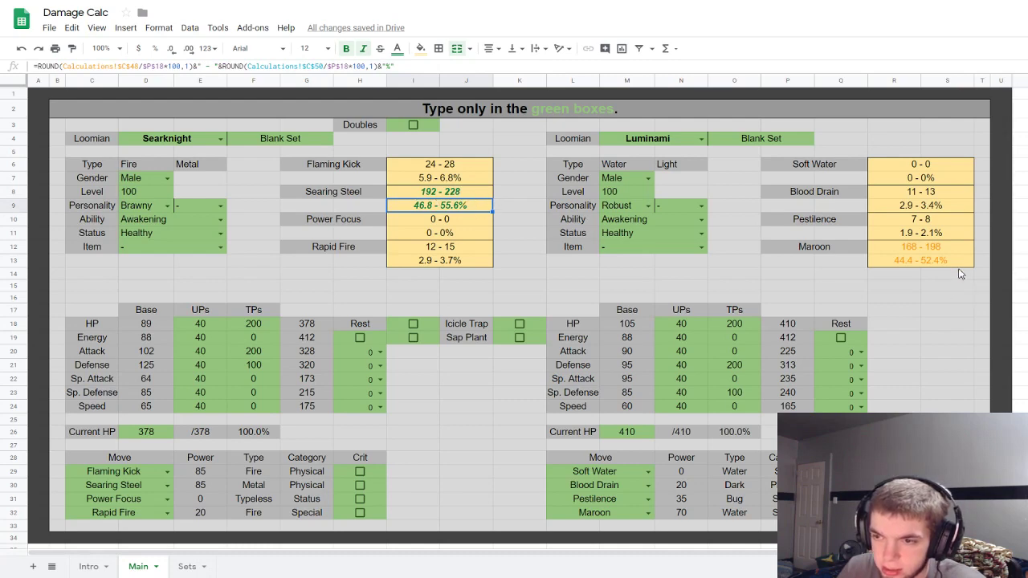
Step: Compare the Maroon damage and percentage formulas in R12 and R13
{"action": "left_click", "coordinate": [932, 253]}
{"action": "left_click", "coordinate": [927, 266]}
{"action": "left_click", "coordinate": [922, 253]}
{"action": "left_click", "coordinate": [920, 264]}
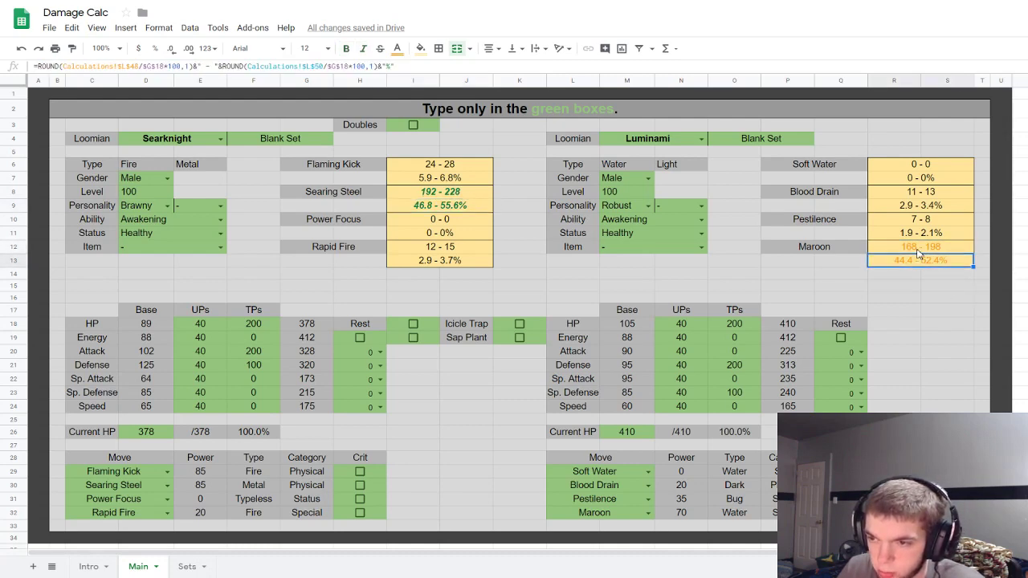
{"action": "left_click", "coordinate": [920, 253]}
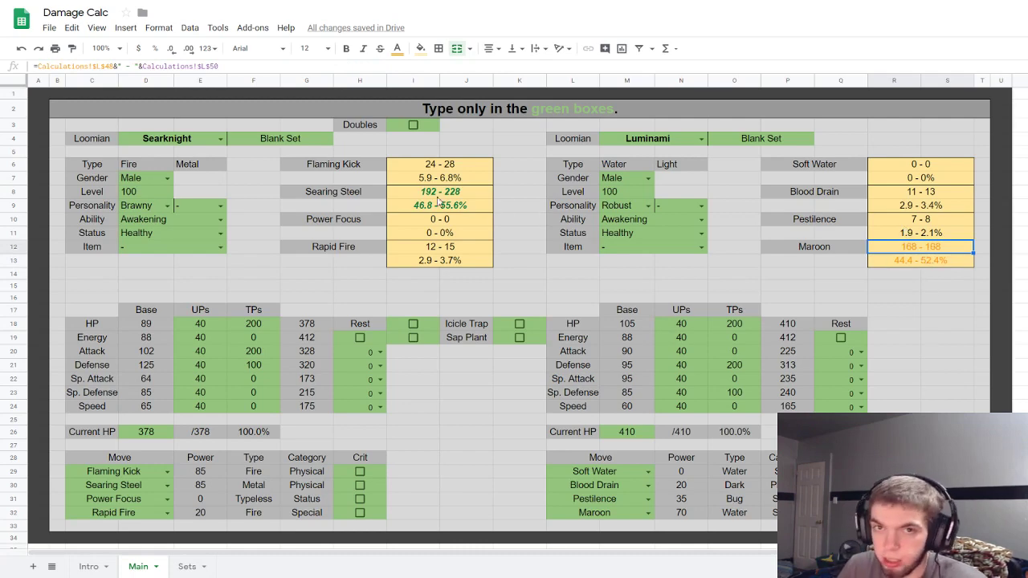
{"action": "left_click", "coordinate": [923, 264]}
{"action": "left_click", "coordinate": [921, 252]}
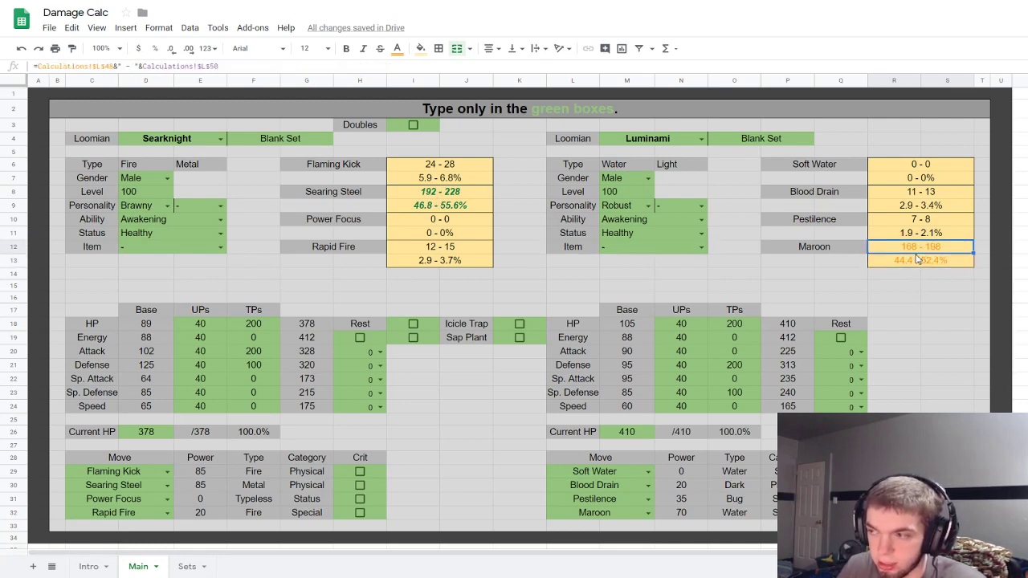
{"action": "left_click", "coordinate": [919, 261]}
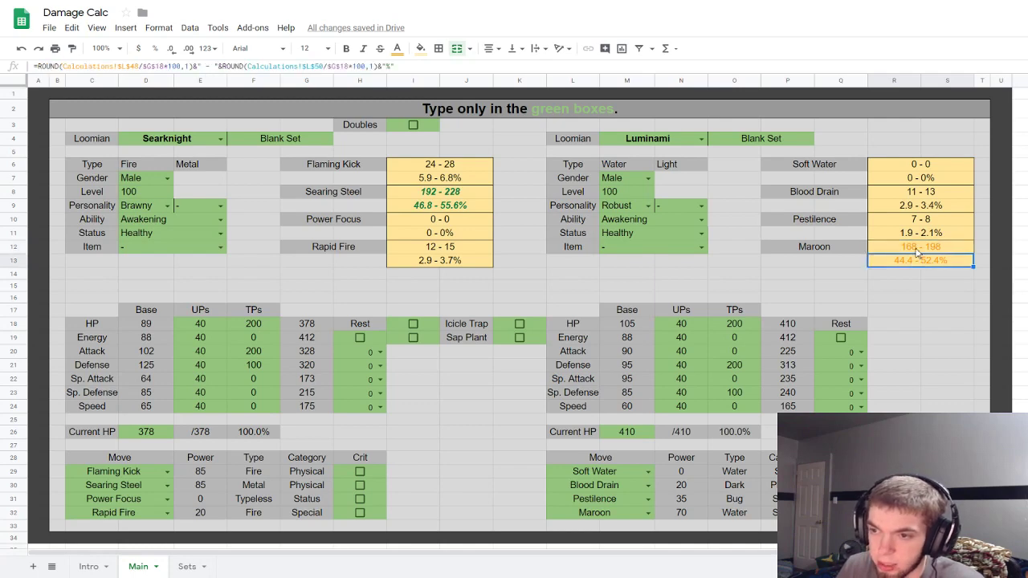
{"action": "left_click", "coordinate": [918, 250]}
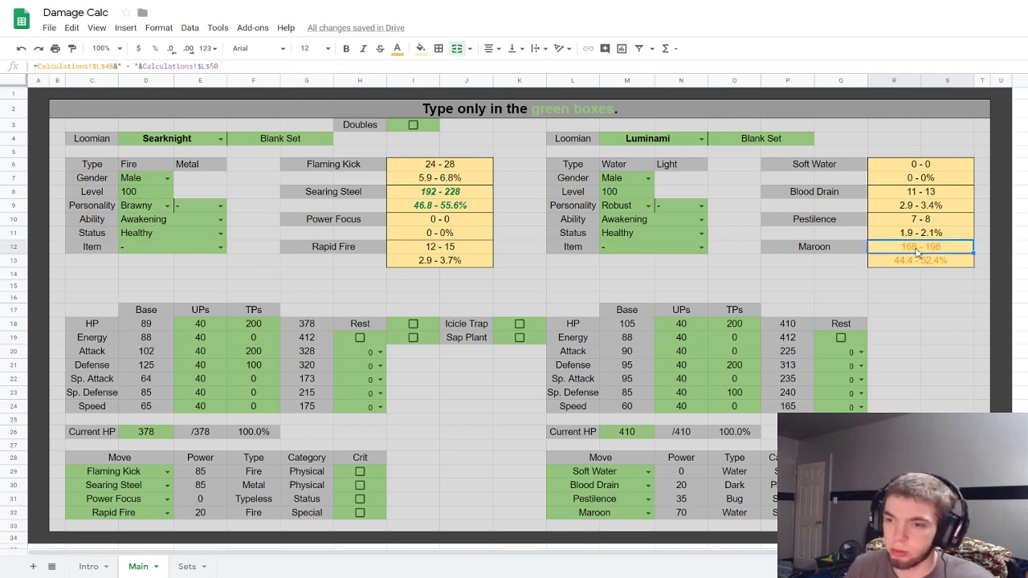
Step: Inspect the formulas behind the Maroon move name and its damage range
{"action": "left_click", "coordinate": [802, 242]}
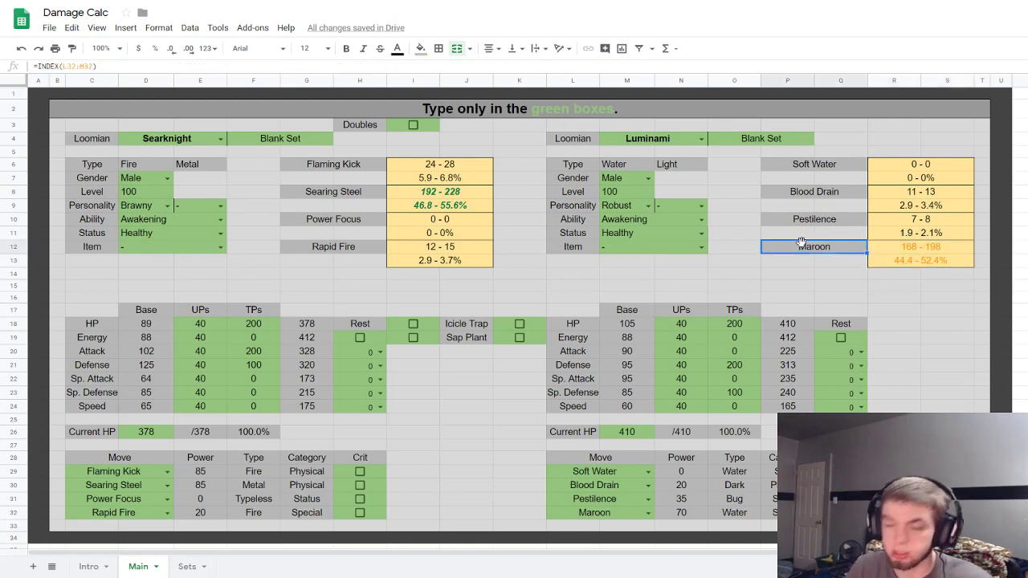
{"action": "left_click", "coordinate": [894, 250]}
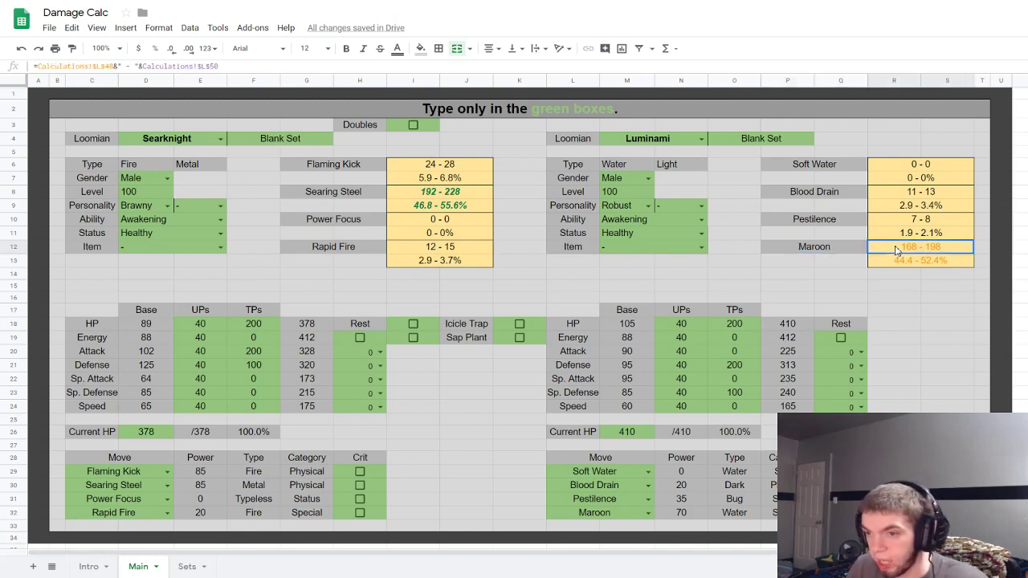
{"action": "left_click", "coordinate": [902, 263]}
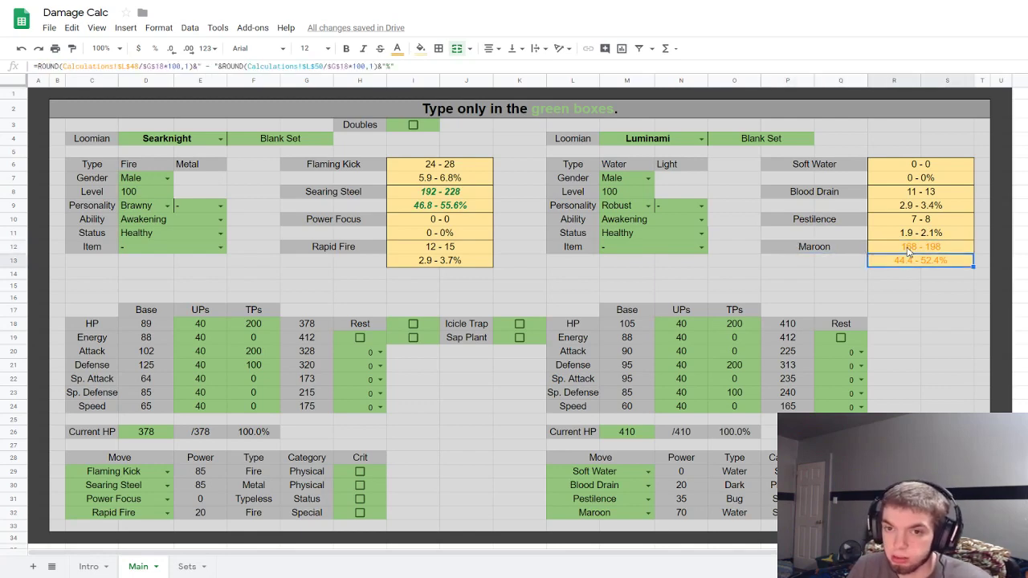
{"action": "left_click", "coordinate": [907, 249]}
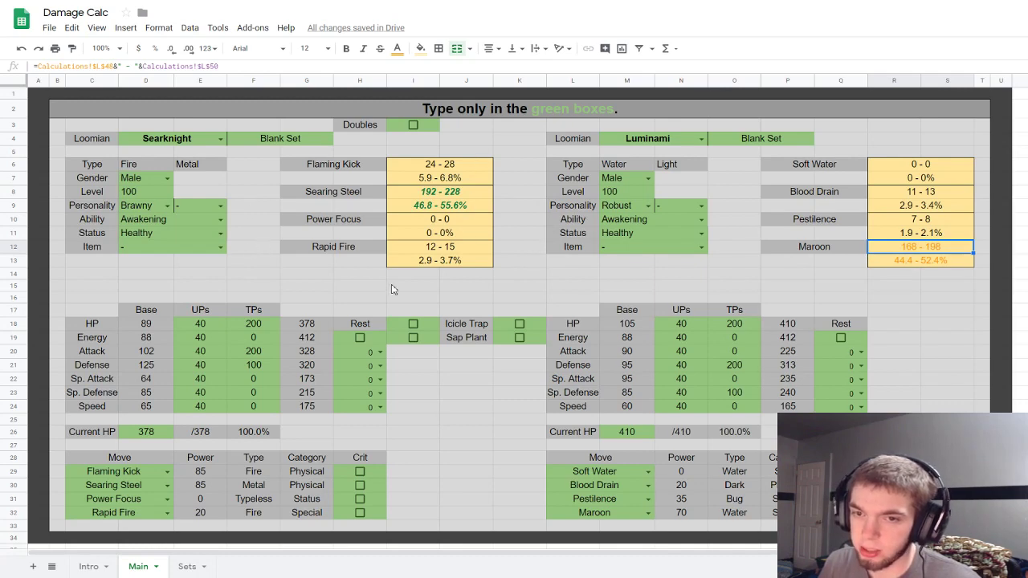
{"action": "left_click", "coordinate": [842, 513]}
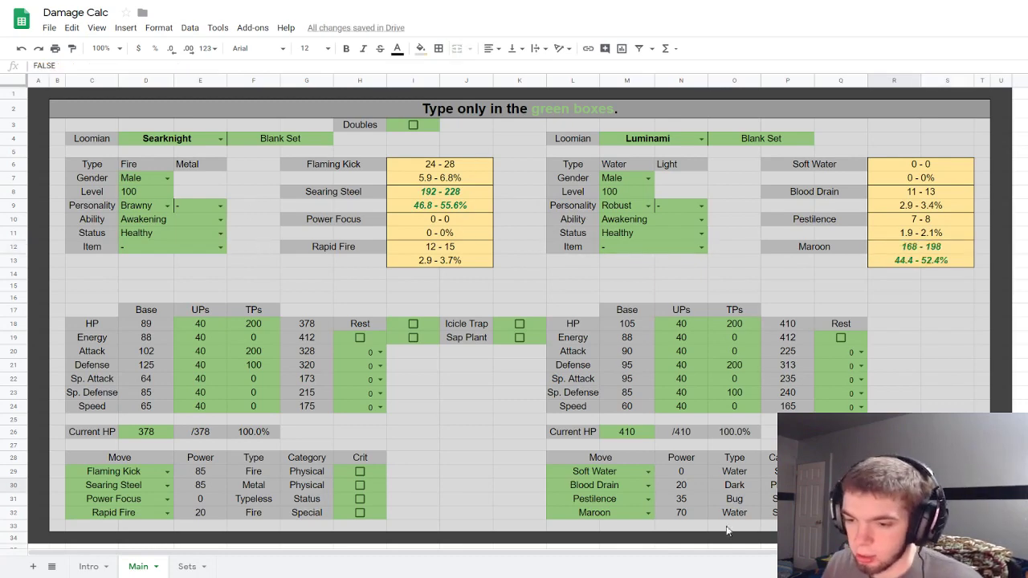
{"action": "double_click", "coordinate": [636, 474]}
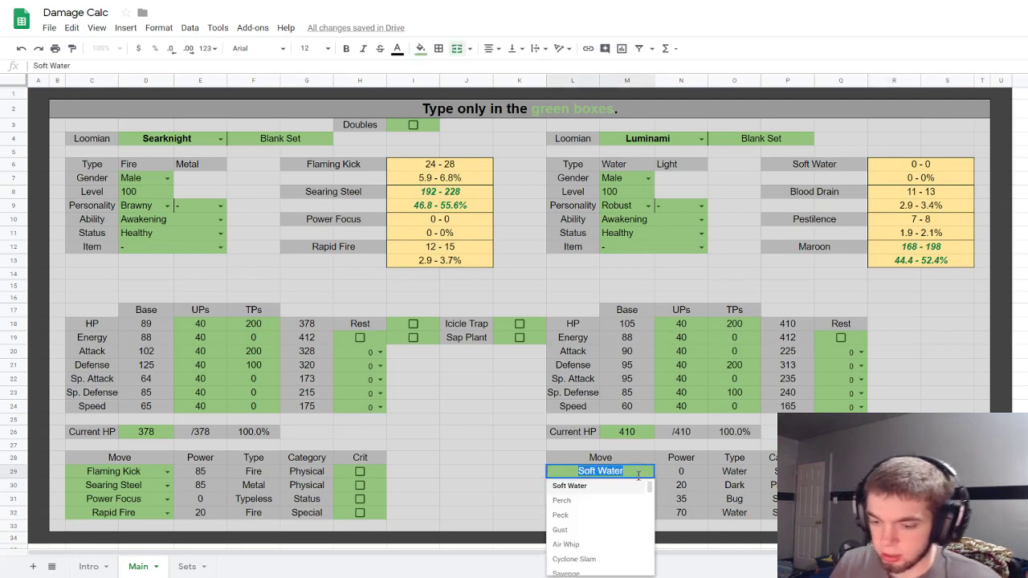
Step: Replace Luminami's first two moves with Ear Slap and Winter's Fury
{"action": "type", "text": "ear"}
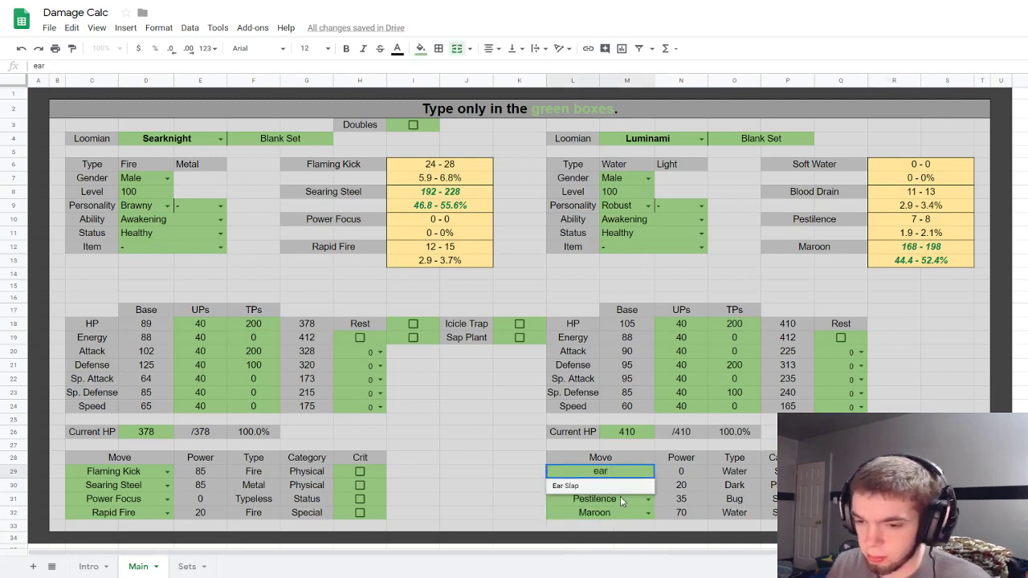
{"action": "key", "text": "Return"}
{"action": "double_click", "coordinate": [618, 486]}
{"action": "type", "text": "wint"}
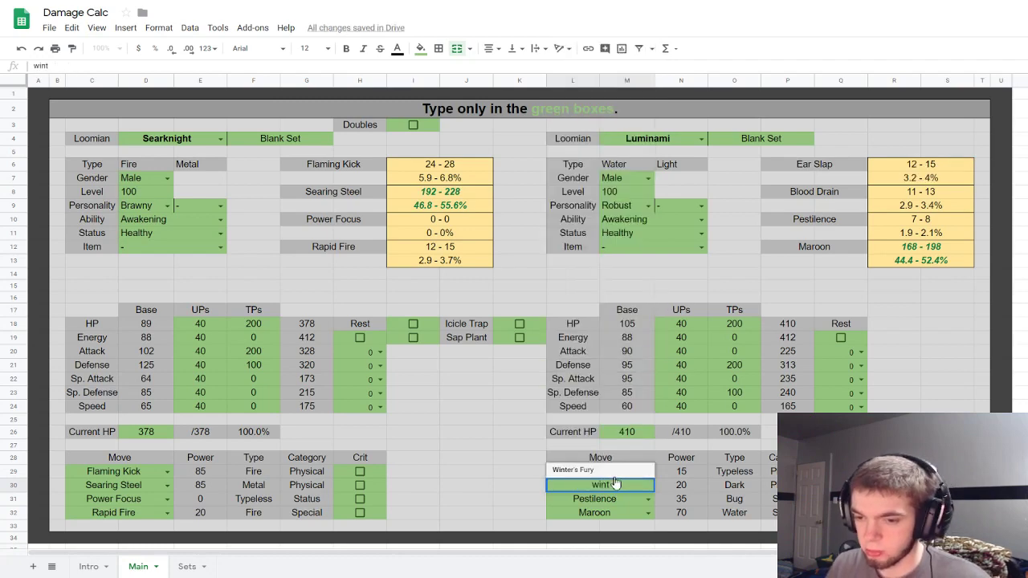
{"action": "key", "text": "Return"}
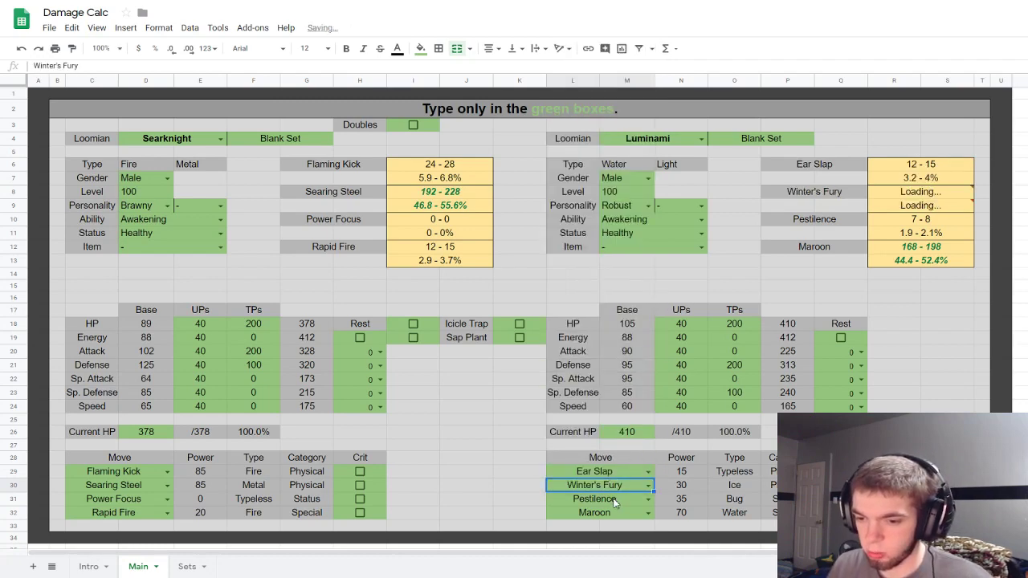
Step: Replace Luminami's third and fourth moves with Pine Shot and Boulder Blast
{"action": "double_click", "coordinate": [616, 499]}
{"action": "key", "text": "Escape"}
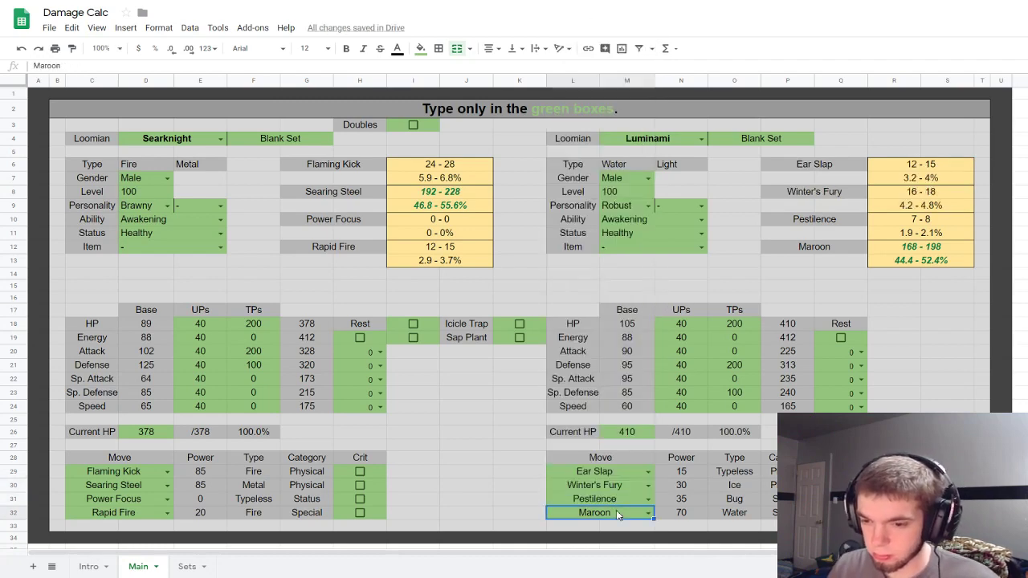
{"action": "type", "text": "pine"}
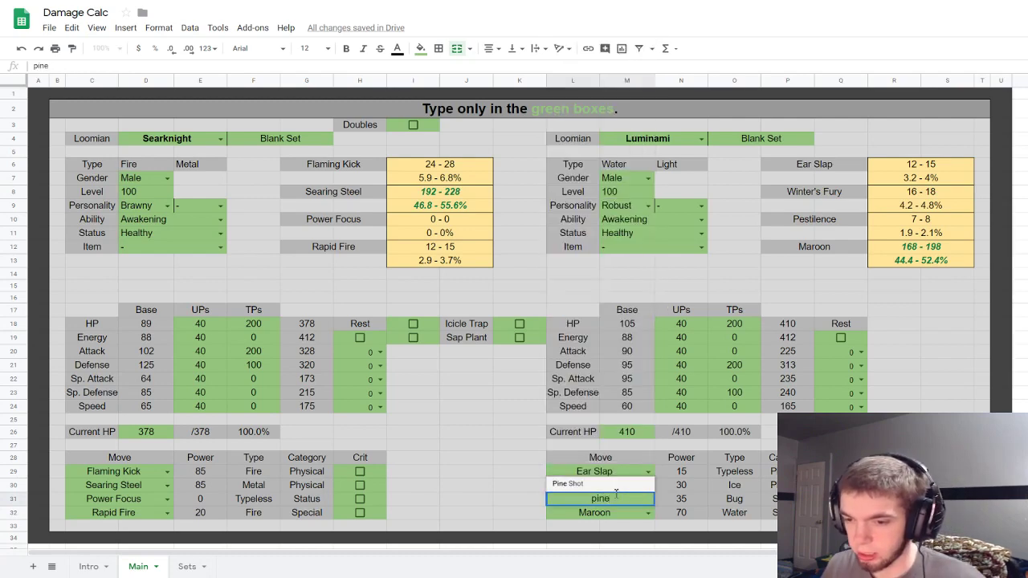
{"action": "key", "text": "Return"}
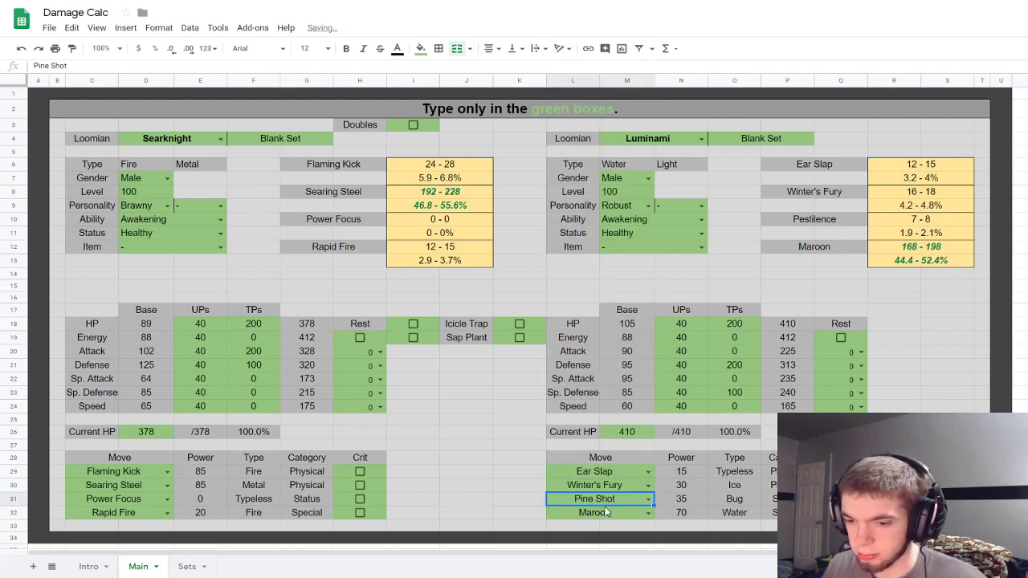
{"action": "type", "text": "bould"}
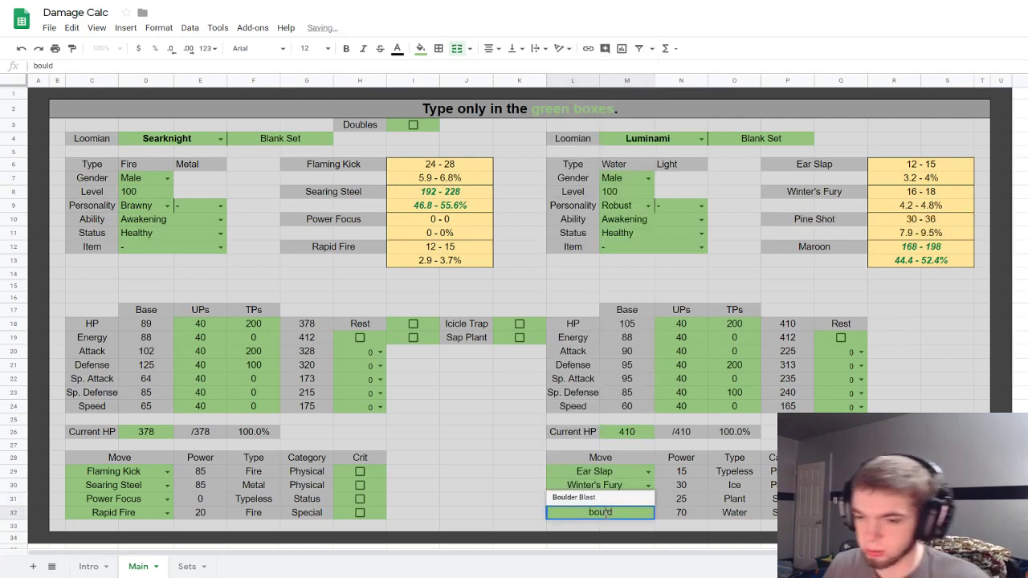
{"action": "left_click", "coordinate": [574, 497]}
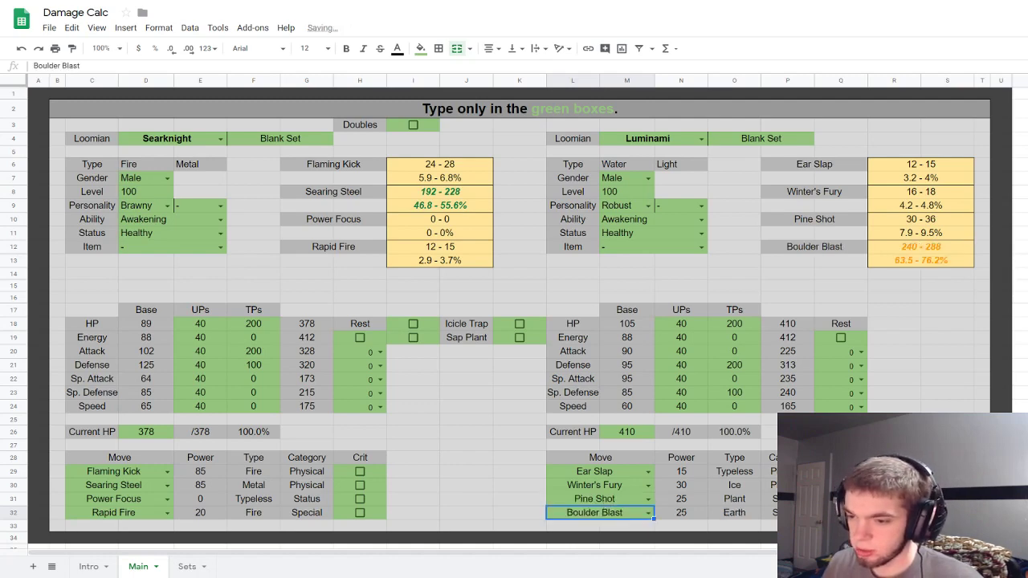
{"action": "left_click", "coordinate": [894, 474]}
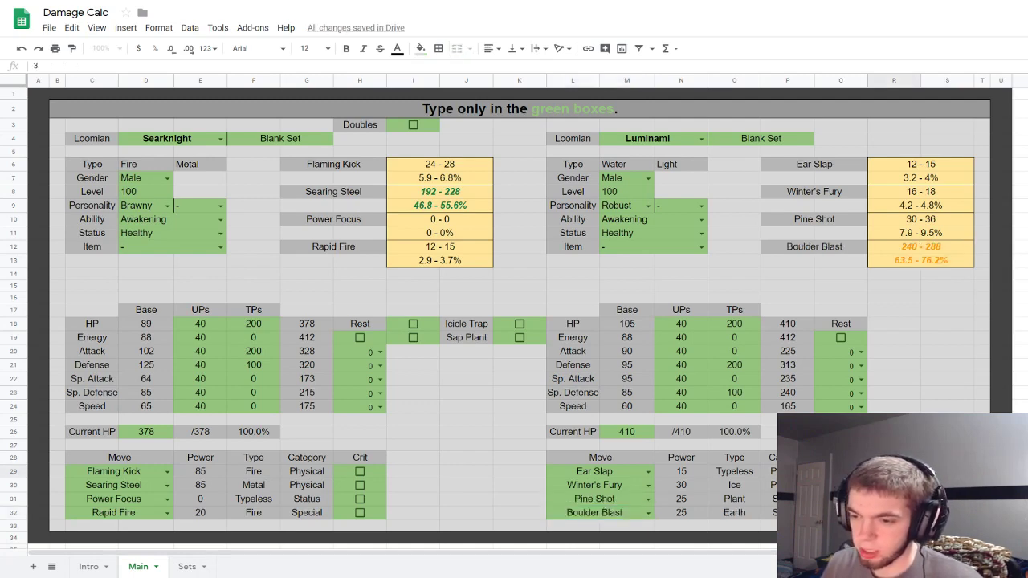
{"action": "left_click", "coordinate": [948, 471]}
Step: Change the column R value beside Winter's Fury to 3, then undo and redo it
{"action": "left_click", "coordinate": [895, 499]}
{"action": "left_click", "coordinate": [894, 512]}
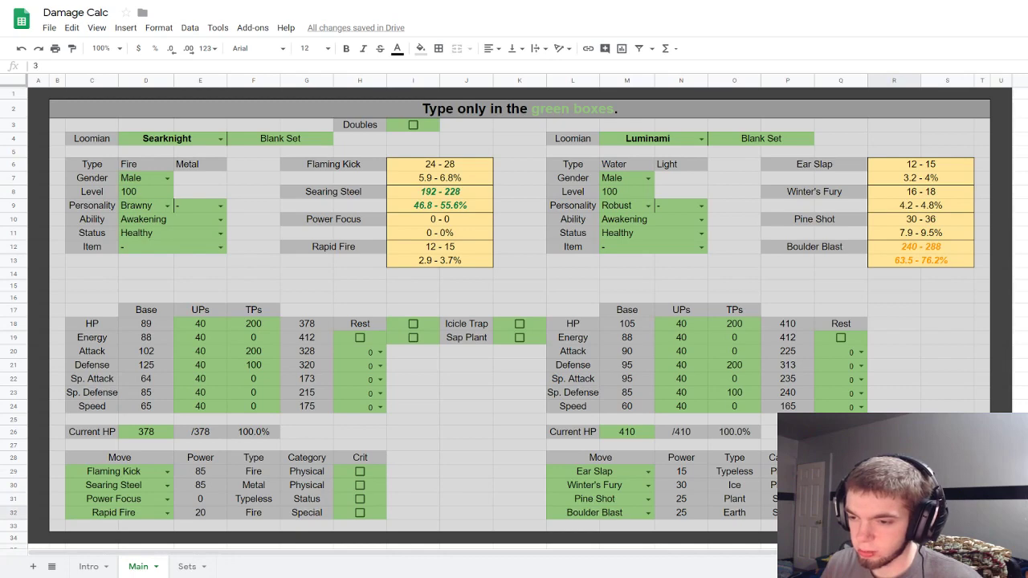
{"action": "left_click", "coordinate": [894, 472]}
{"action": "left_click", "coordinate": [895, 485]}
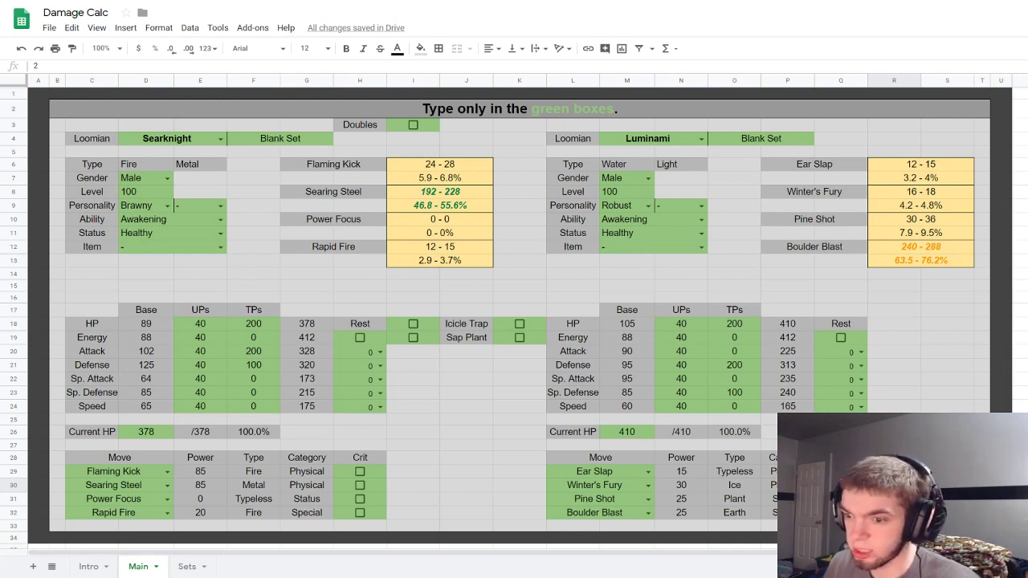
{"action": "type", "text": "3"}
{"action": "key", "text": "Return"}
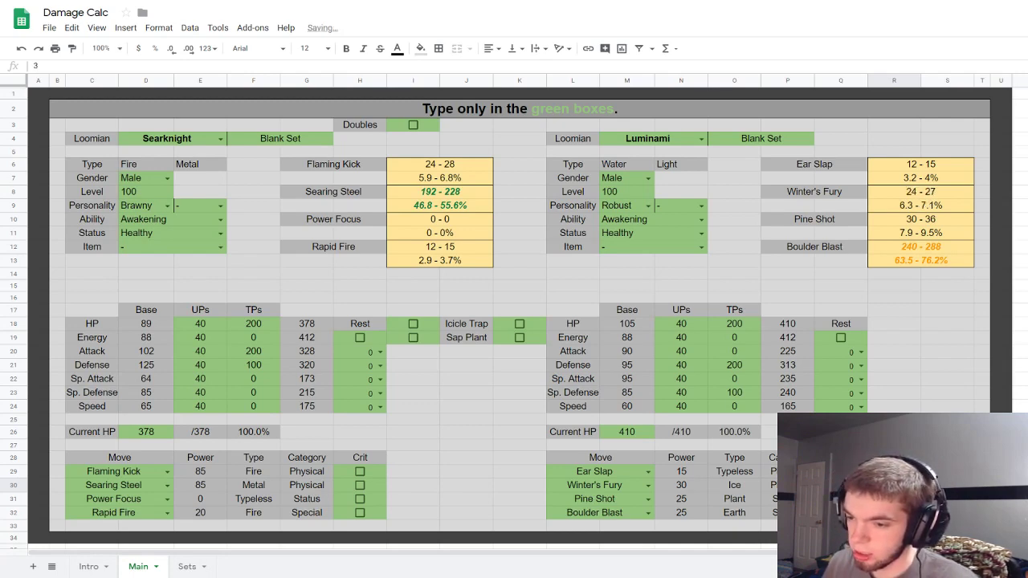
{"action": "key", "text": "ctrl+z"}
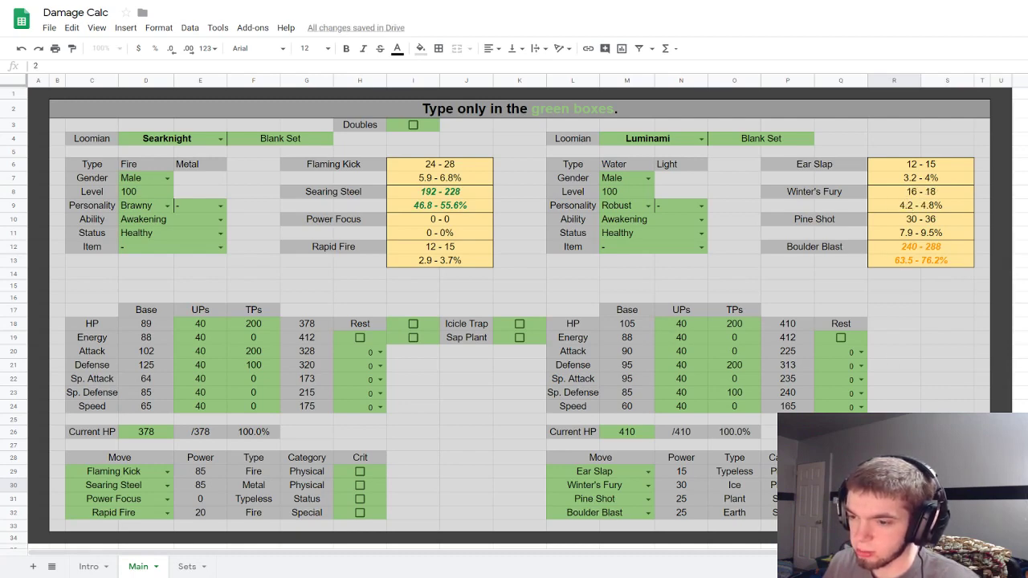
{"action": "key", "text": "ctrl+y"}
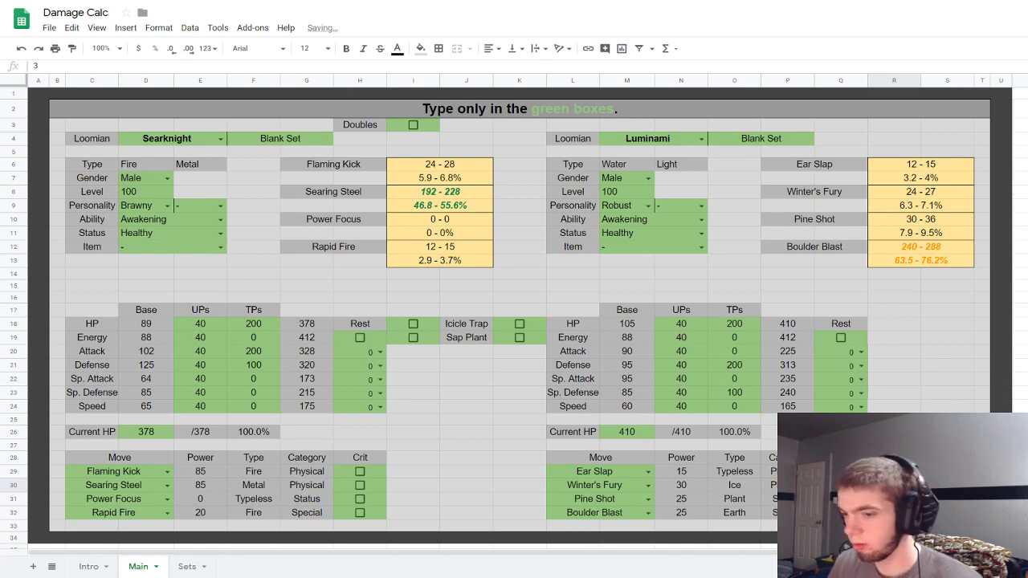
{"action": "key", "text": "ctrl+z"}
{"action": "key", "text": "ctrl+z"}
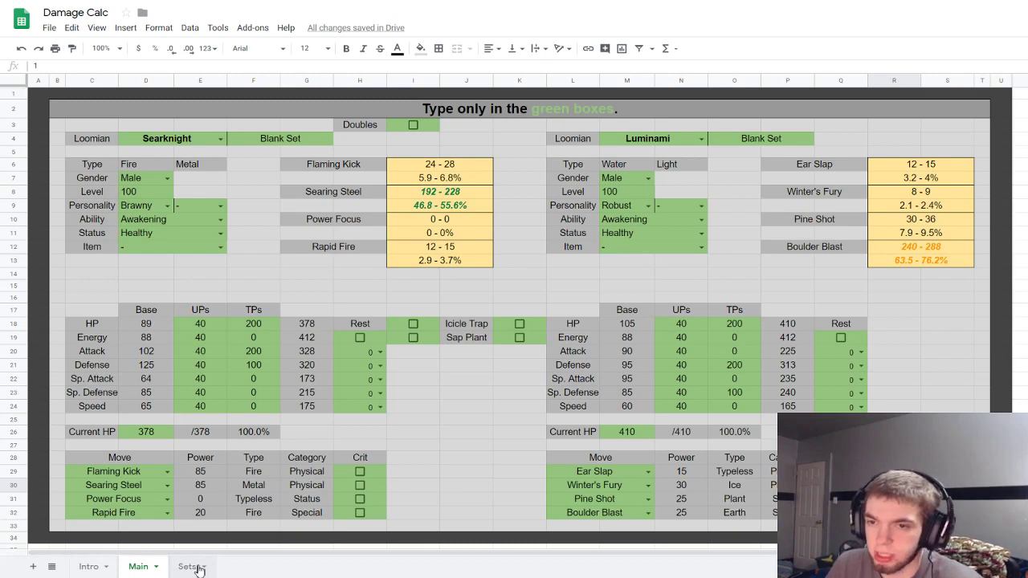
Step: Choose Searknight as the Loomian for the first saved set on the Sets sheet
{"action": "left_click", "coordinate": [193, 567]}
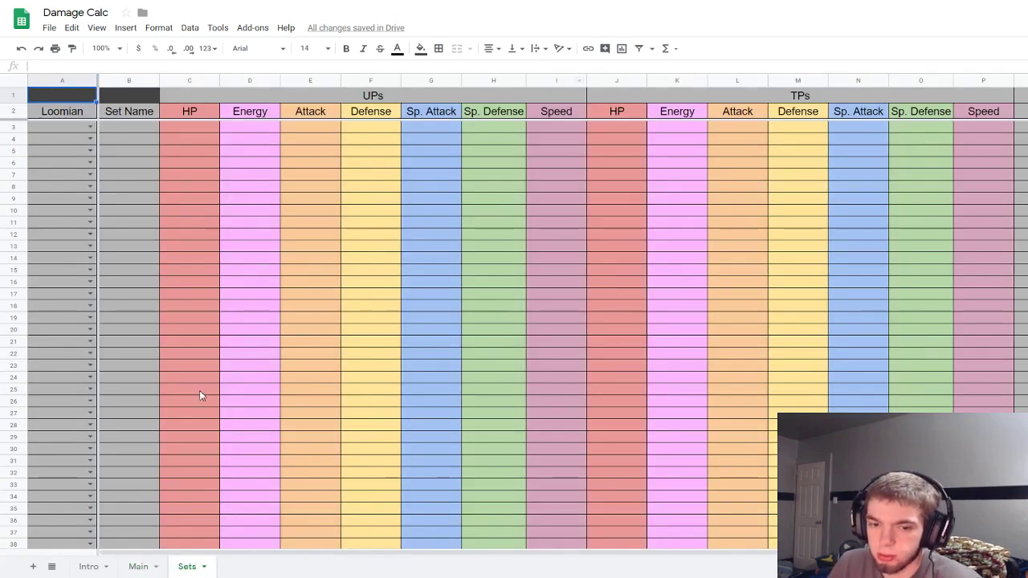
{"action": "left_click", "coordinate": [138, 567]}
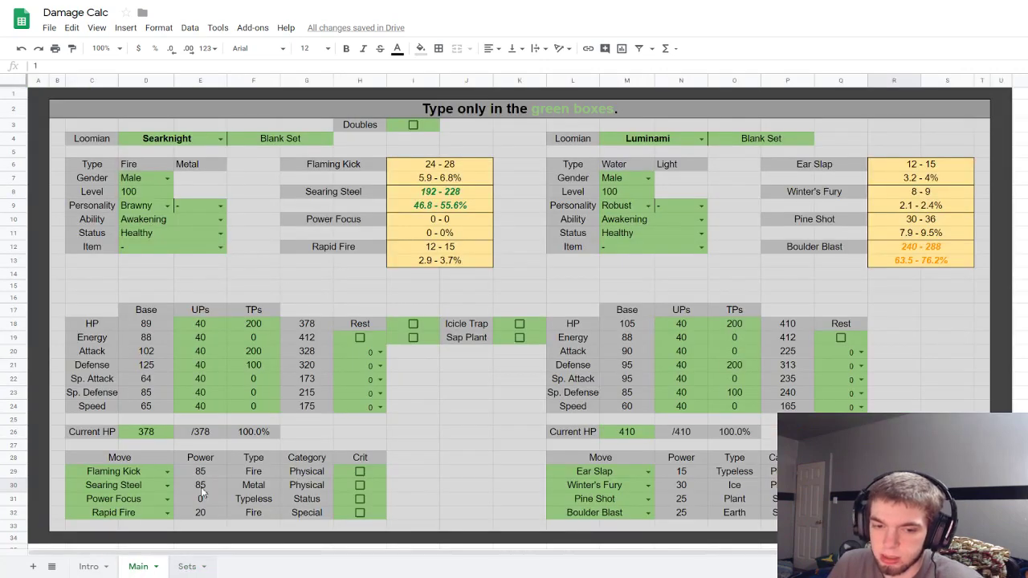
{"action": "left_click", "coordinate": [192, 143]}
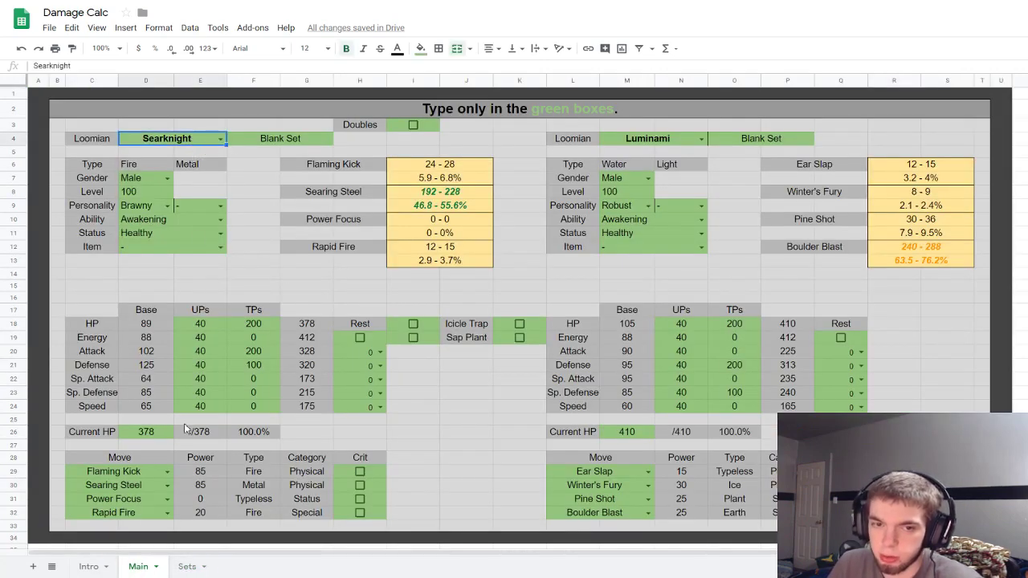
{"action": "left_click", "coordinate": [188, 567]}
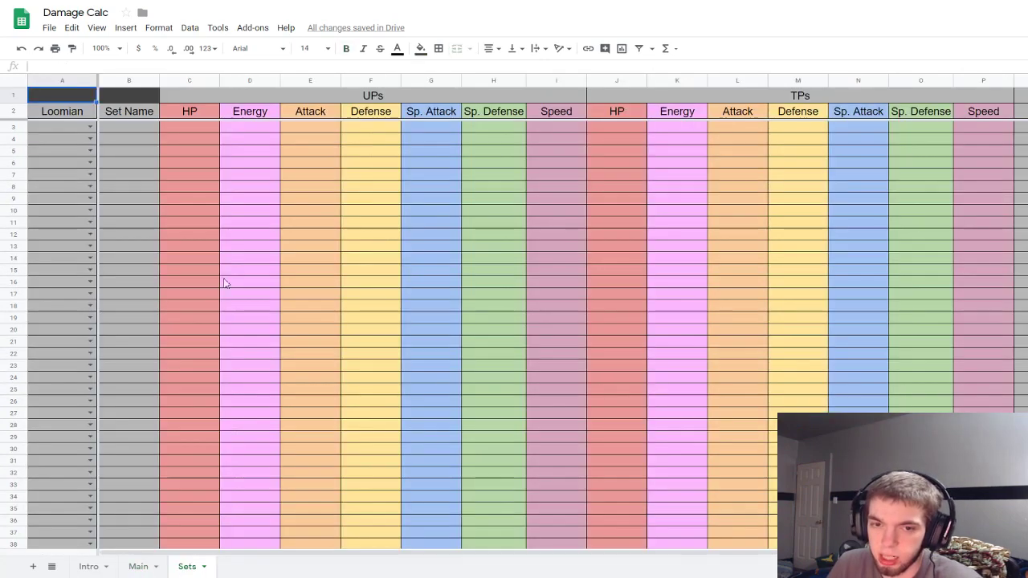
{"action": "double_click", "coordinate": [56, 126]}
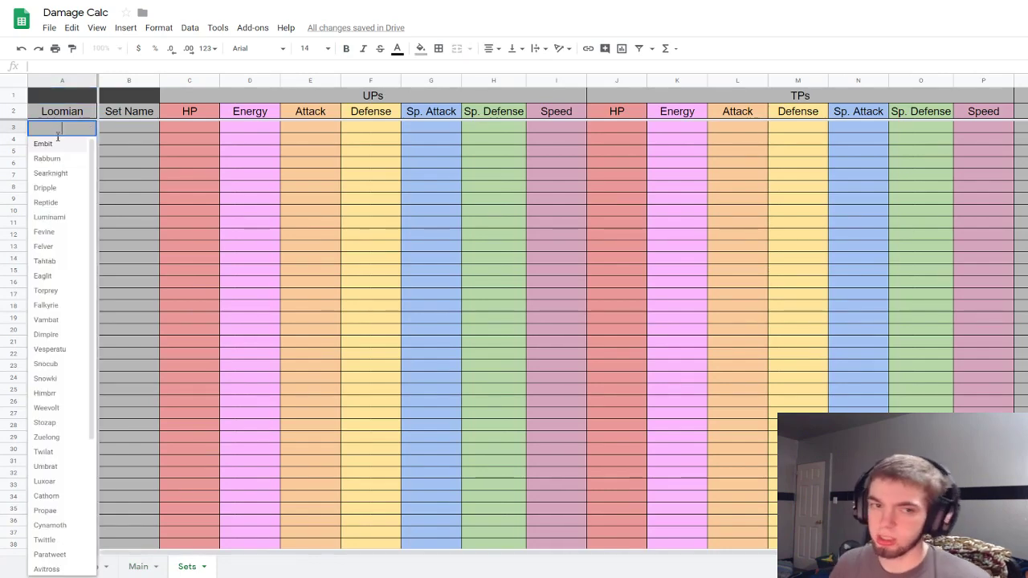
{"action": "left_click", "coordinate": [50, 173]}
Step: Name the set 'Lol' and give it 40 UPs in every stat
{"action": "left_click", "coordinate": [121, 133]}
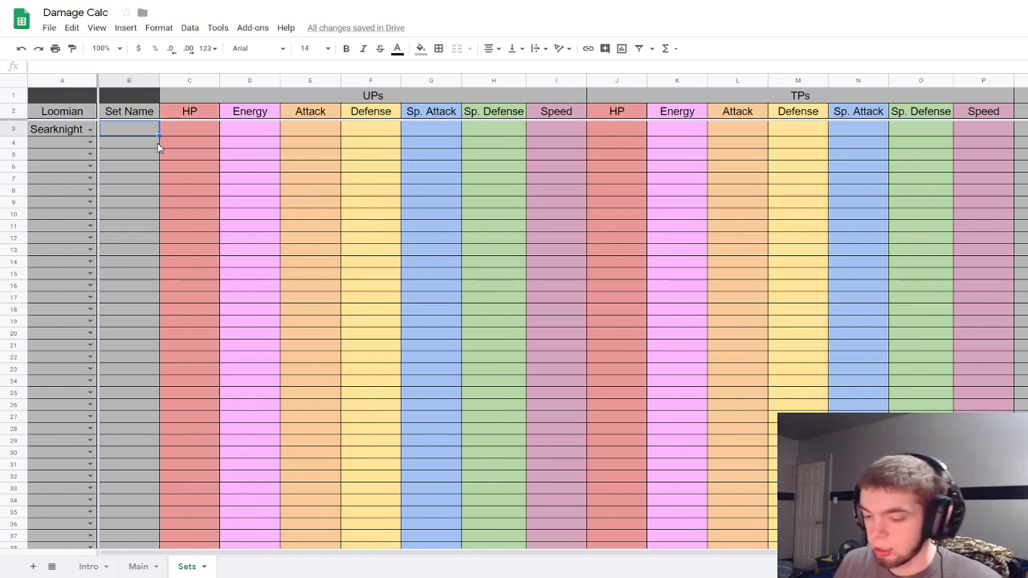
{"action": "type", "text": "Lol"}
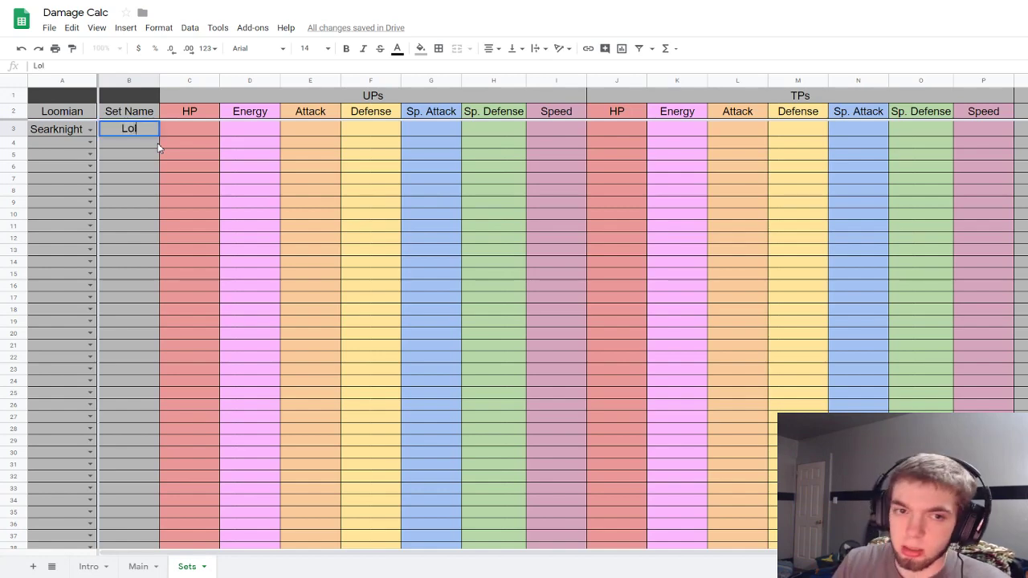
{"action": "key", "text": "Tab"}
{"action": "type", "text": "40"}
{"action": "key", "text": "Tab"}
{"action": "type", "text": "40"}
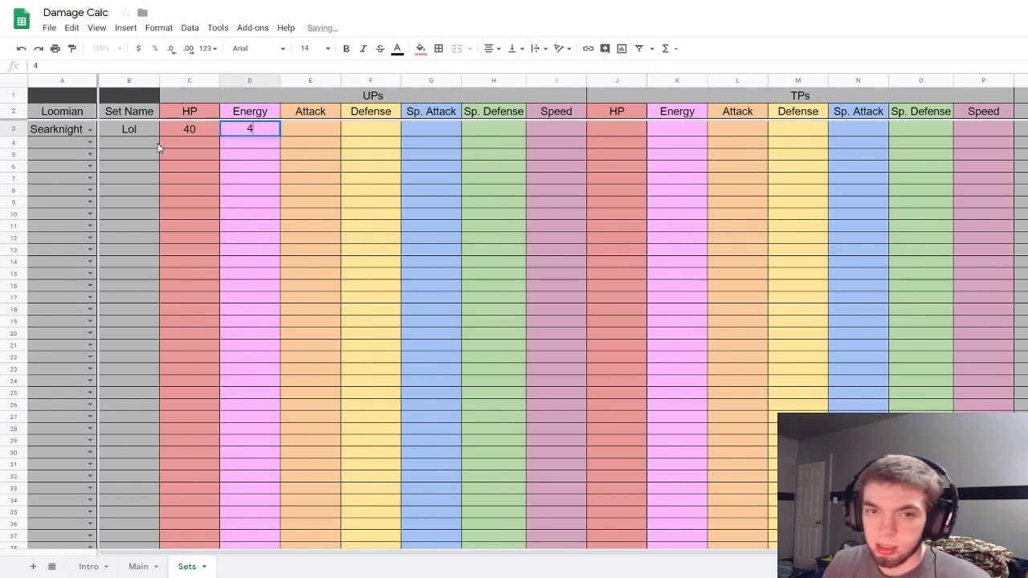
{"action": "key", "text": "Tab"}
{"action": "type", "text": "40"}
{"action": "key", "text": "Tab"}
{"action": "type", "text": "40\t40"}
{"action": "key", "text": "Tab"}
{"action": "type", "text": "40"}
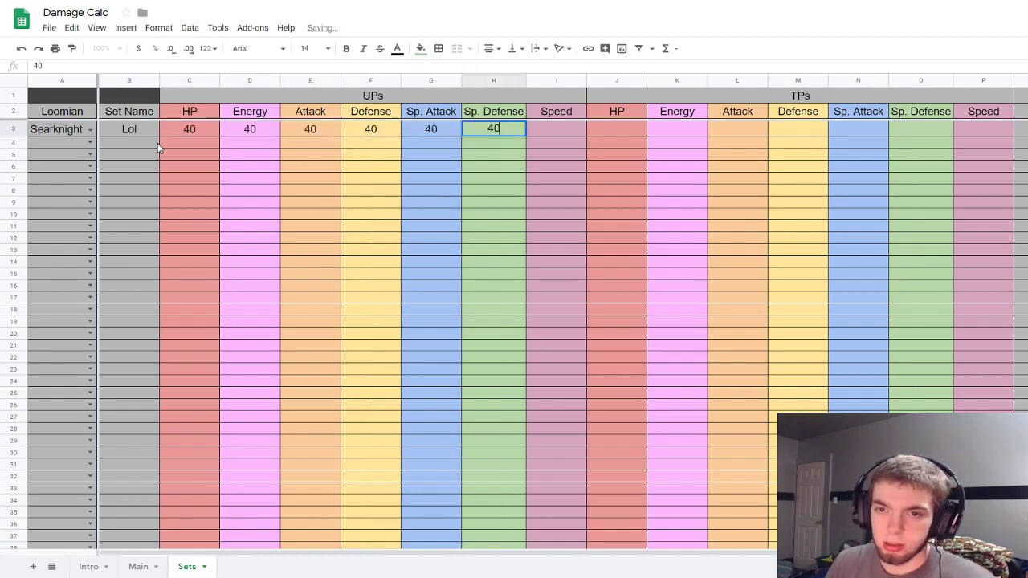
{"action": "key", "text": "Tab"}
{"action": "type", "text": "40"}
{"action": "key", "text": "Tab"}
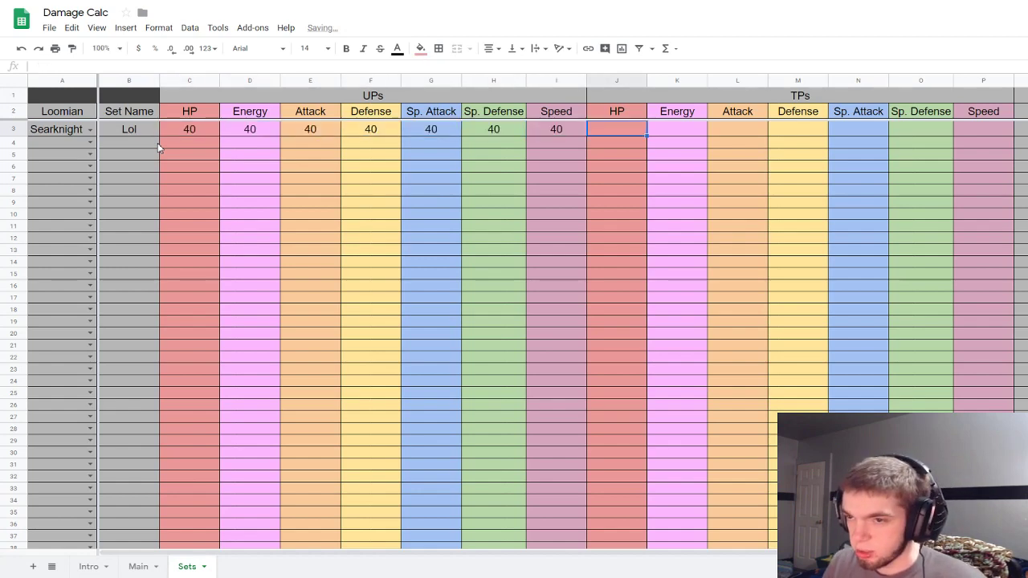
Step: Enter TPs 200, 0, 200, 100, 0, 0, 0 and set the Brawny positive personality
{"action": "type", "text": "200"}
{"action": "key", "text": "Tab"}
{"action": "type", "text": "0"}
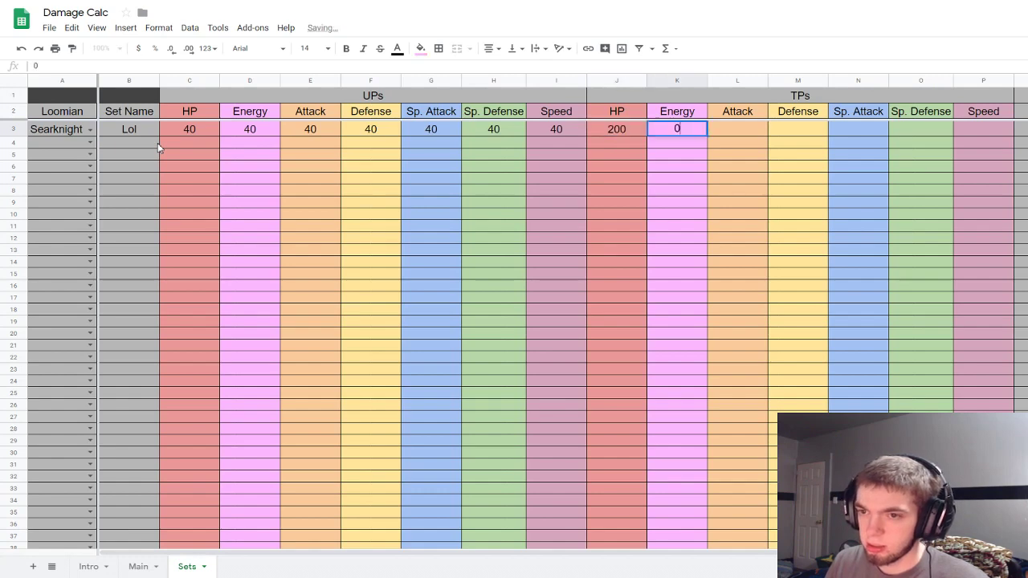
{"action": "key", "text": "Tab"}
{"action": "type", "text": "200"}
{"action": "key", "text": "Tab"}
{"action": "type", "text": "100"}
{"action": "key", "text": "Tab"}
{"action": "type", "text": "0"}
{"action": "key", "text": "Tab"}
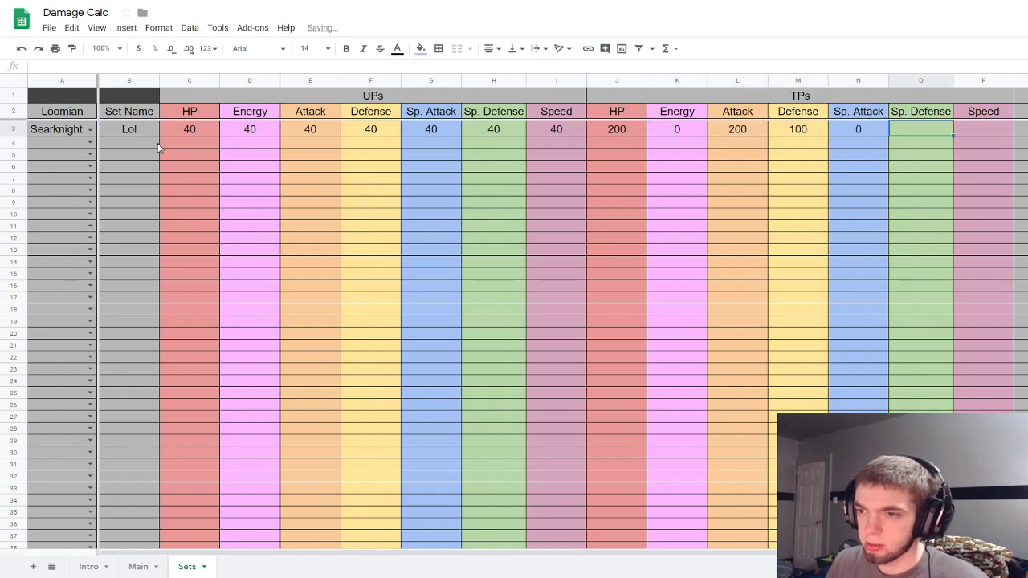
{"action": "type", "text": "0\t0"}
{"action": "key", "text": "Tab"}
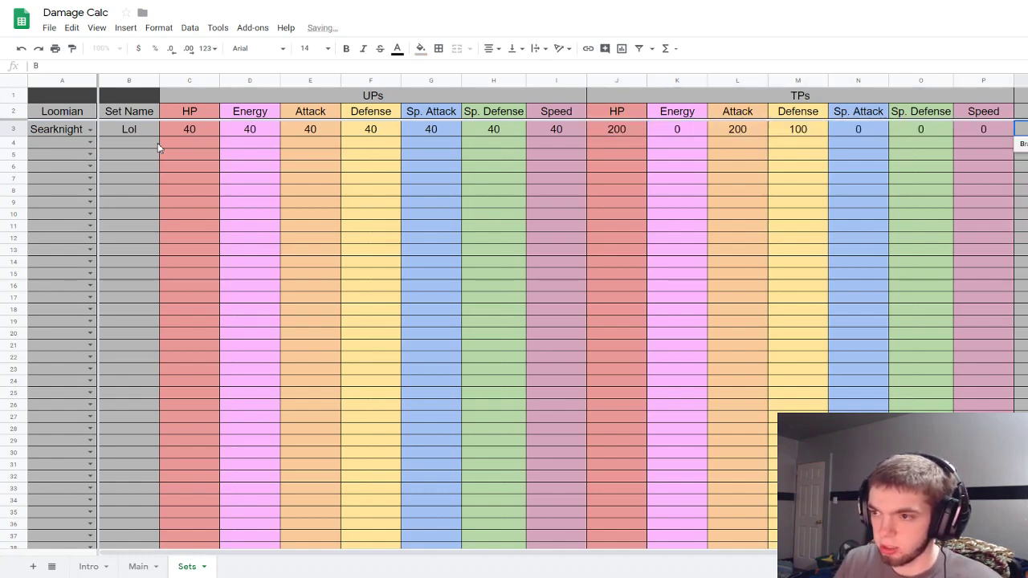
{"action": "type", "text": "B"}
{"action": "key", "text": "Return"}
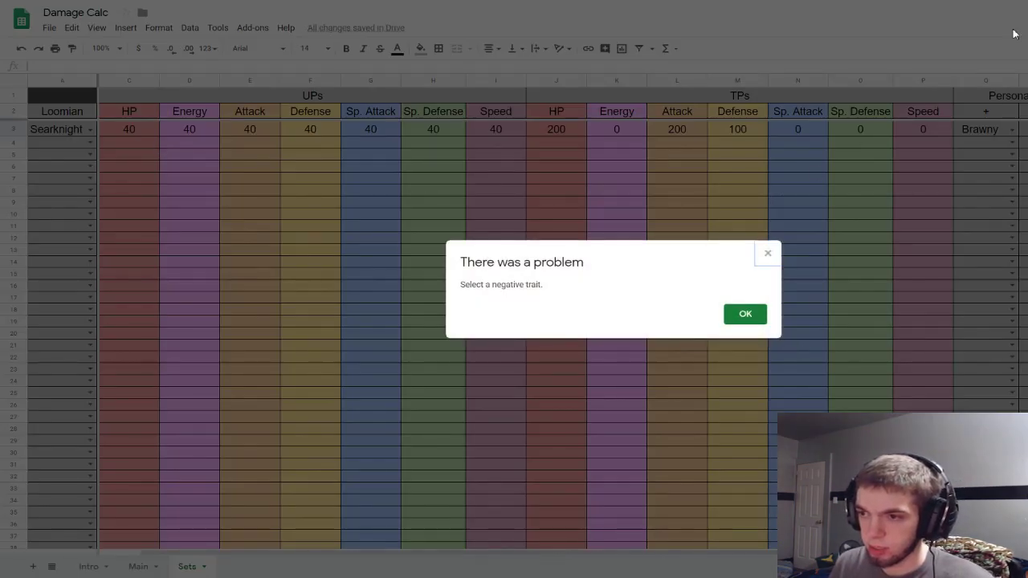
Step: Dismiss the negative-trait warning and leave the negative personality as '-'
{"action": "left_click", "coordinate": [768, 253]}
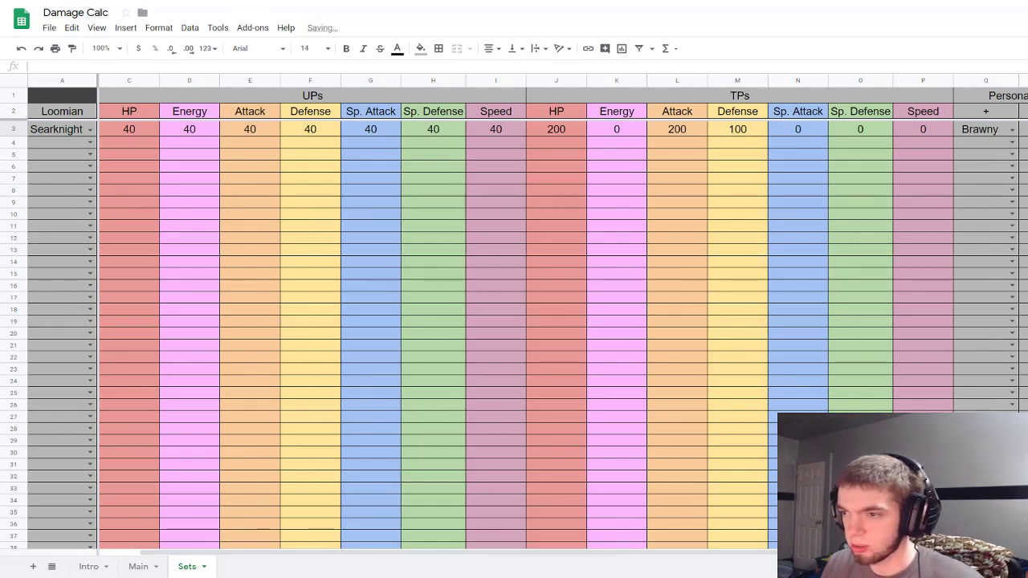
{"action": "left_click", "coordinate": [1023, 128]}
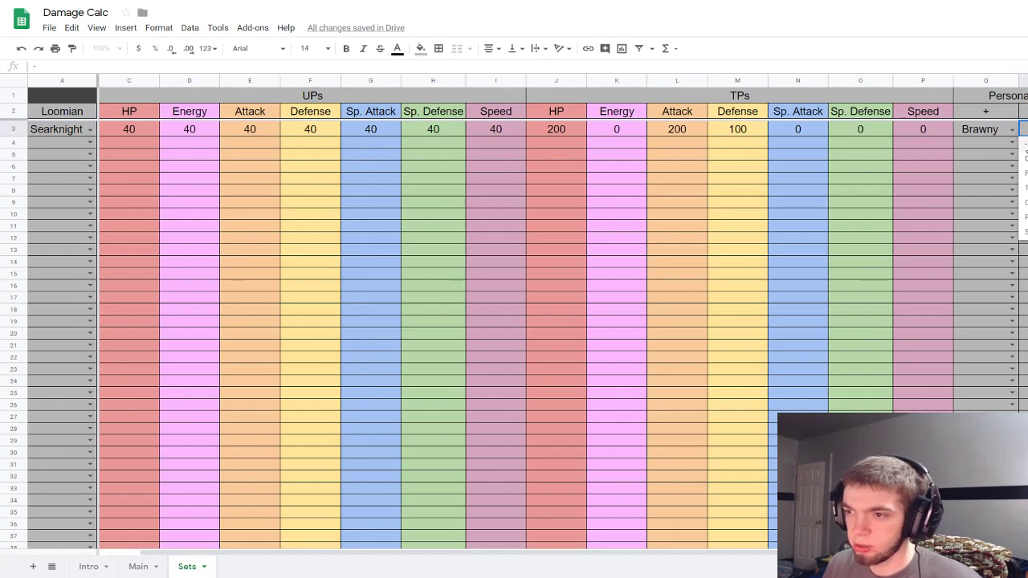
{"action": "left_click", "coordinate": [1025, 152]}
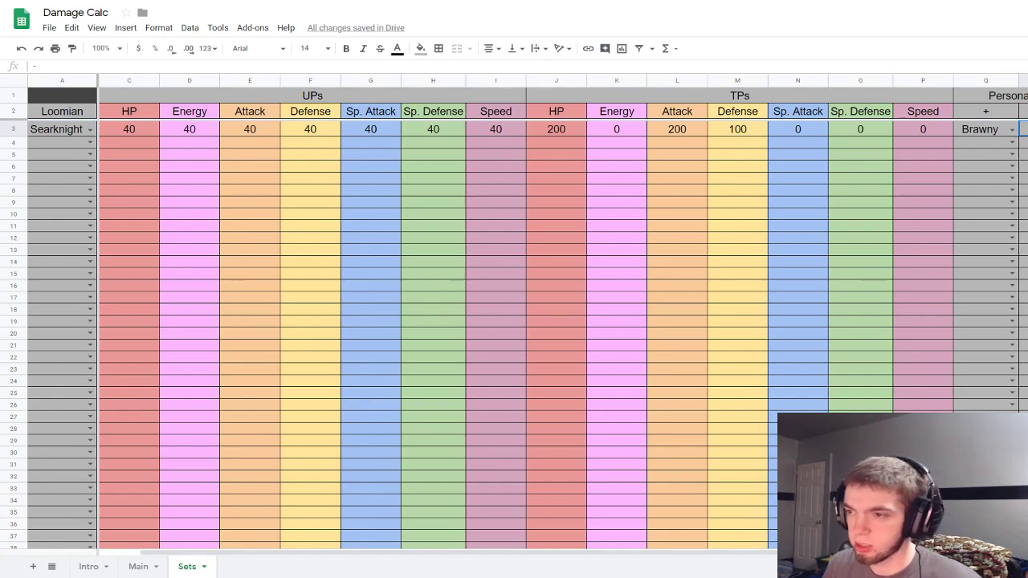
Step: Set ability Awakening, level 100, and moves Flaming Kick, Searing Steel and Rapid Fire
{"action": "type", "text": "Aw"}
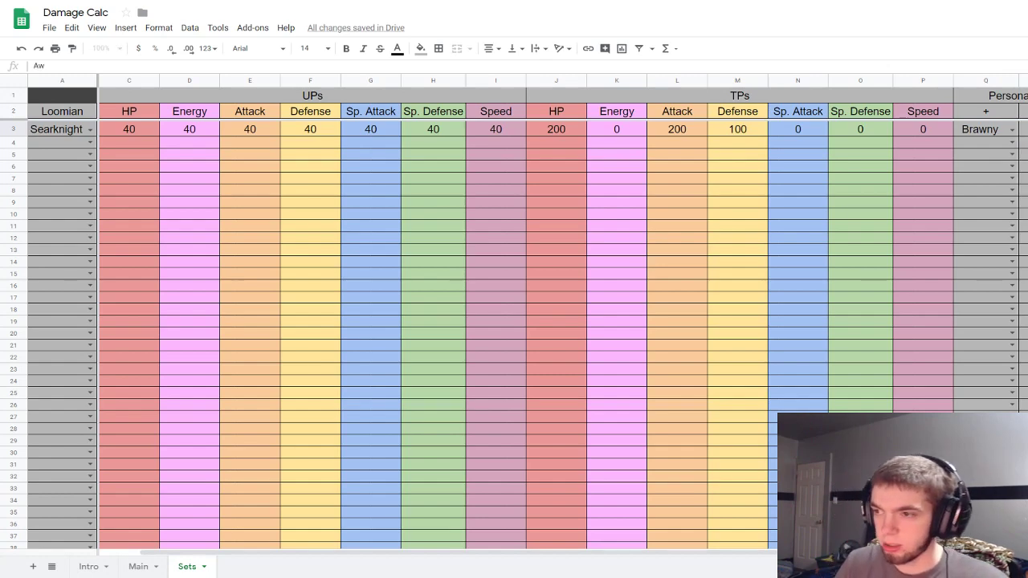
{"action": "key", "text": "Return"}
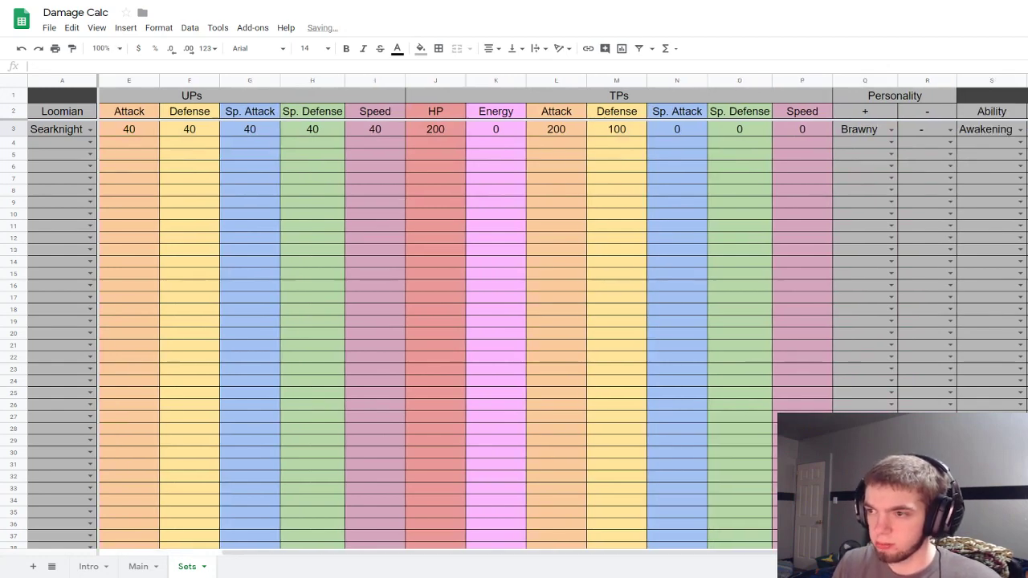
{"action": "key", "text": "Right"}
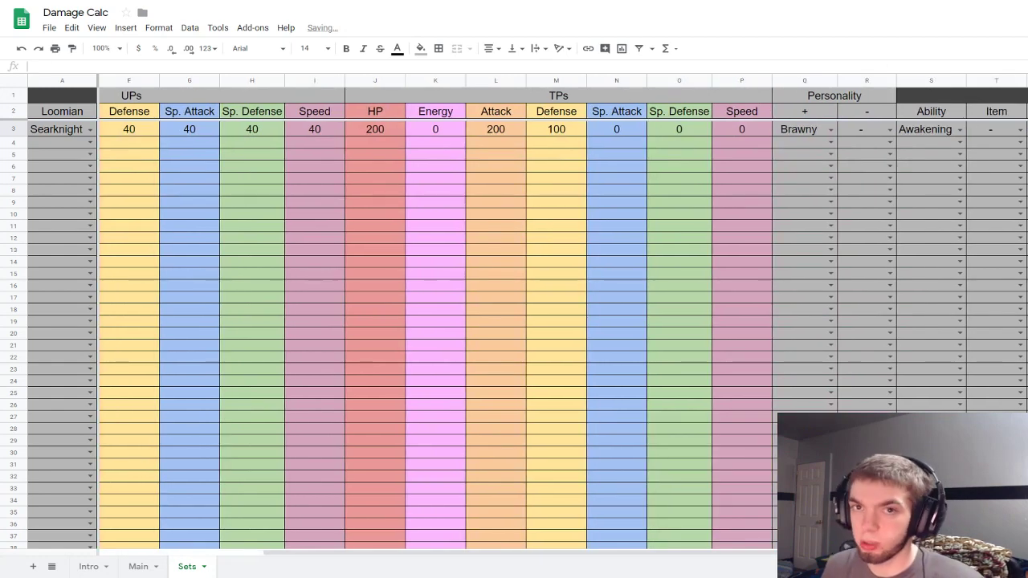
{"action": "key", "text": "Right"}
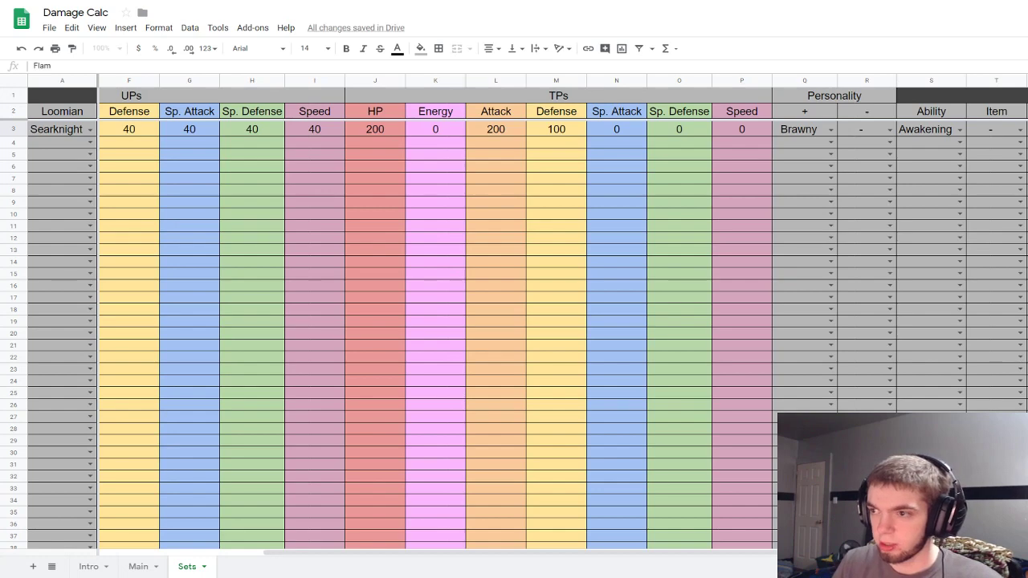
{"action": "type", "text": "Sear"}
{"action": "key", "text": "Tab"}
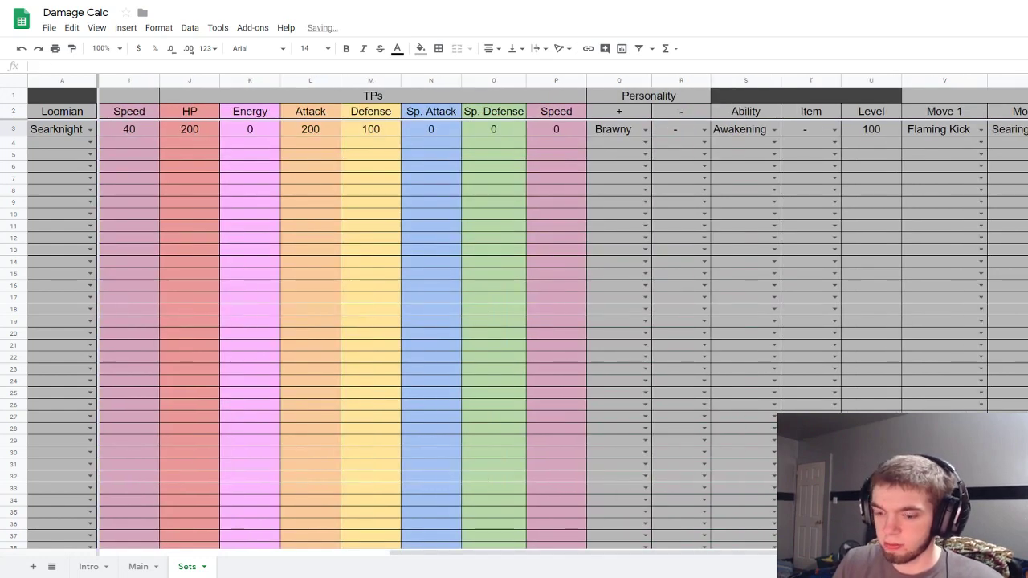
{"action": "type", "text": "Rap"}
{"action": "key", "text": "Tab"}
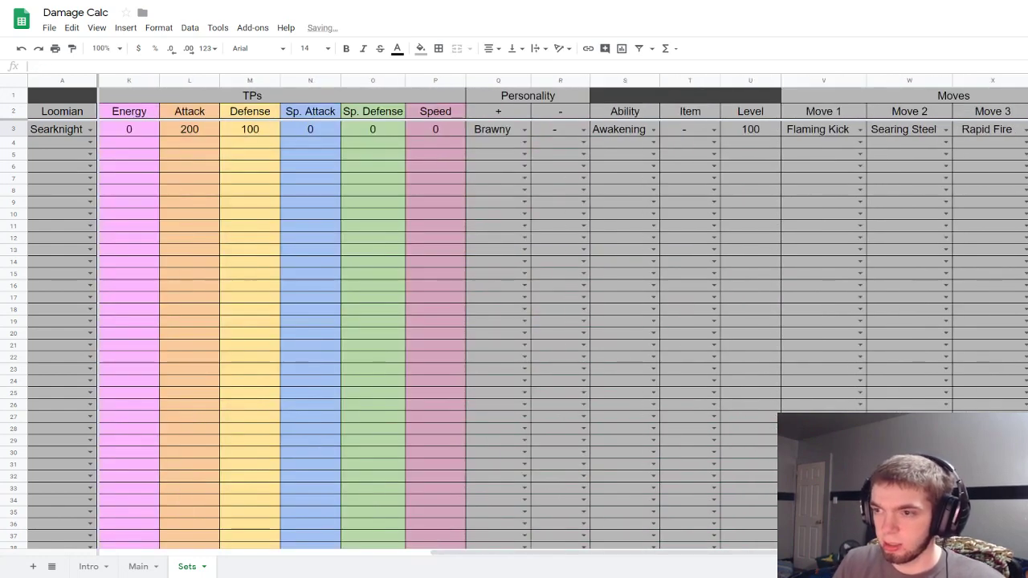
{"action": "left_click", "coordinate": [625, 143]}
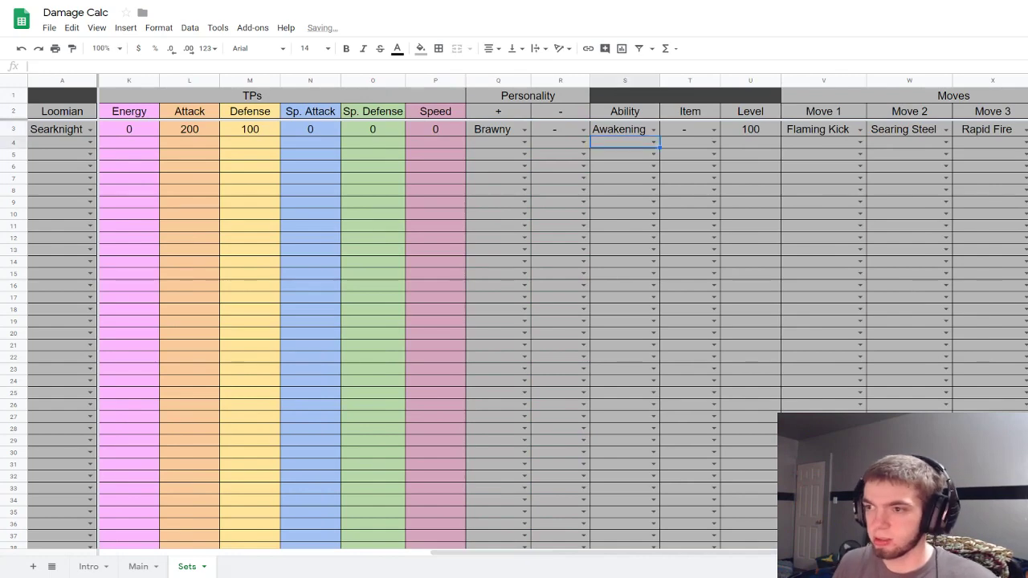
{"action": "left_click_drag", "start_coordinate": [484, 554], "coordinate": [152, 565]}
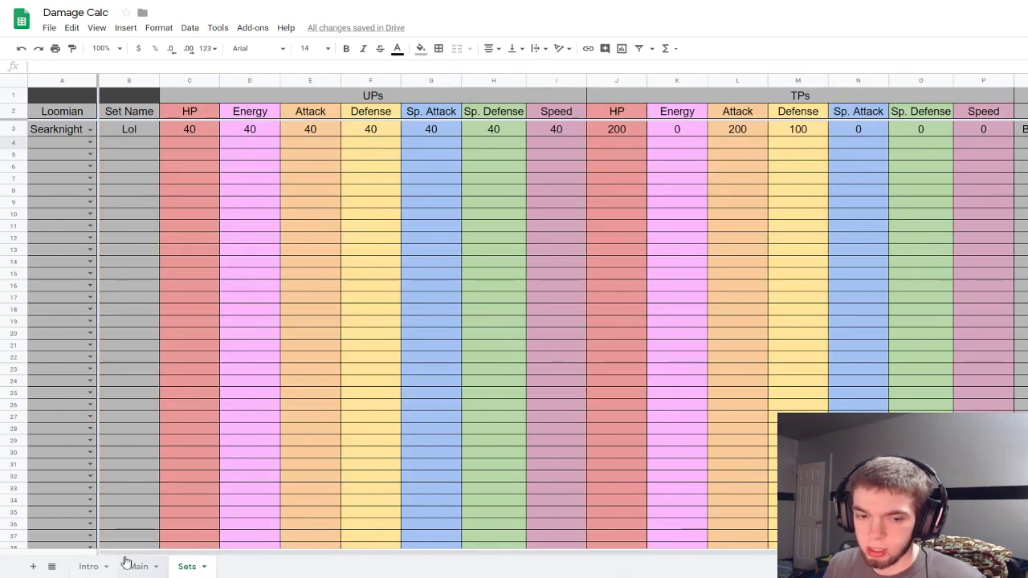
Step: On the Main sheet, select Searknight as the left Loomian and set its saved set to Blank Set
{"action": "left_click", "coordinate": [135, 566]}
{"action": "left_click", "coordinate": [222, 138]}
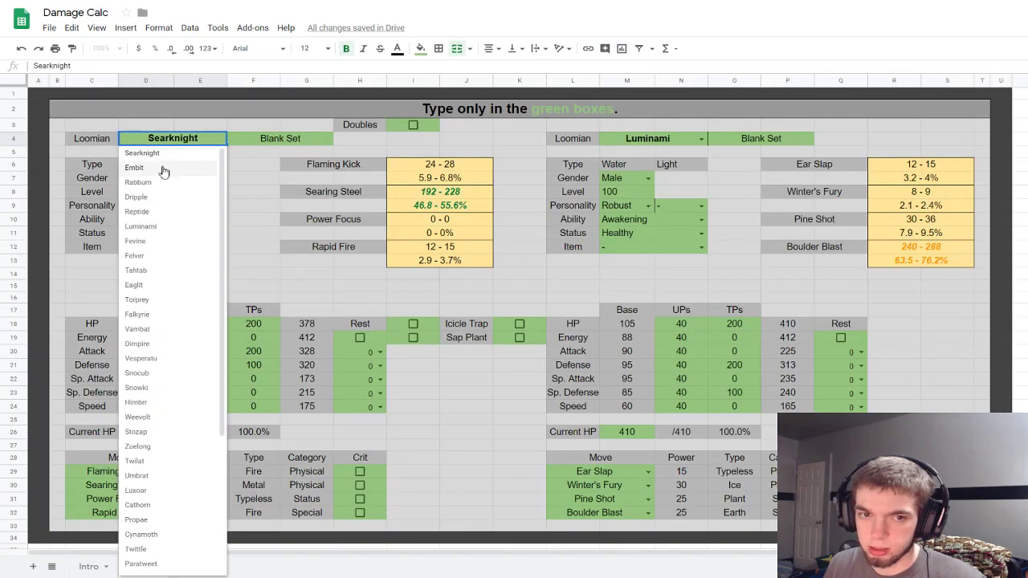
{"action": "left_click", "coordinate": [134, 167]}
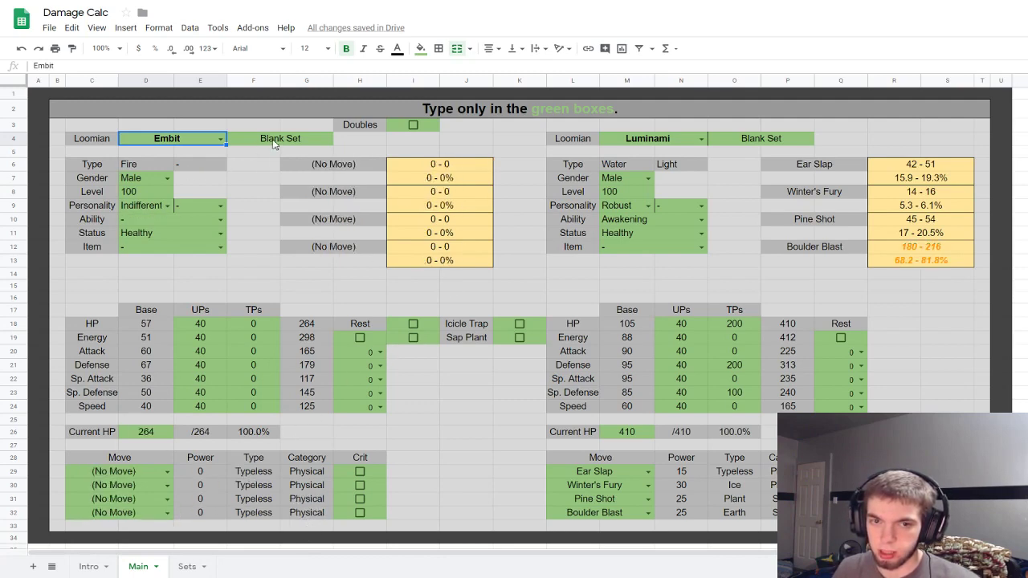
{"action": "left_click", "coordinate": [220, 139]}
{"action": "left_click", "coordinate": [159, 185]}
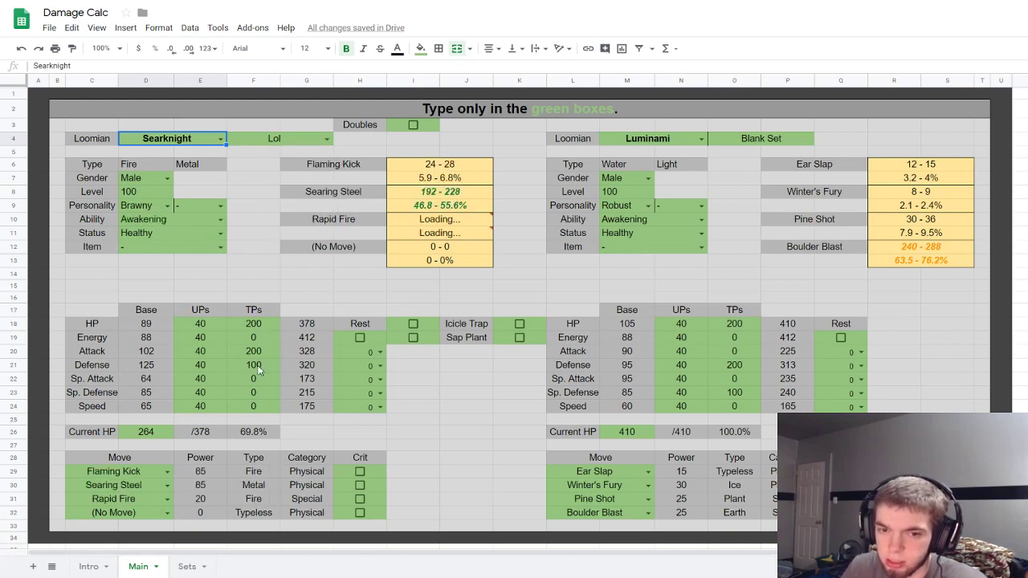
{"action": "left_click", "coordinate": [327, 139]}
{"action": "left_click", "coordinate": [249, 168]}
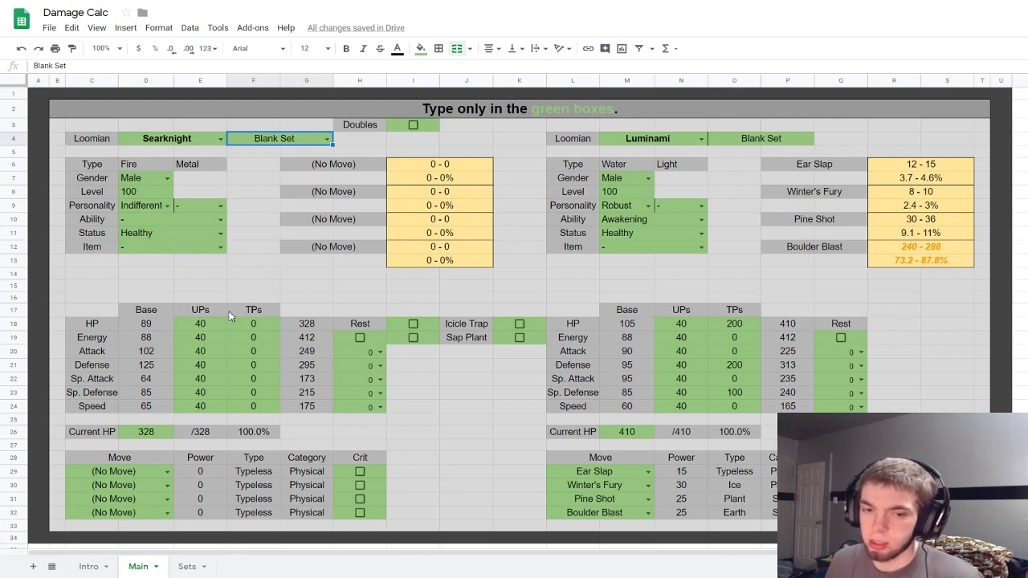
Step: Glance at the Sets sheet and return to the Main calculator sheet
{"action": "left_click", "coordinate": [185, 567]}
{"action": "left_click", "coordinate": [139, 568]}
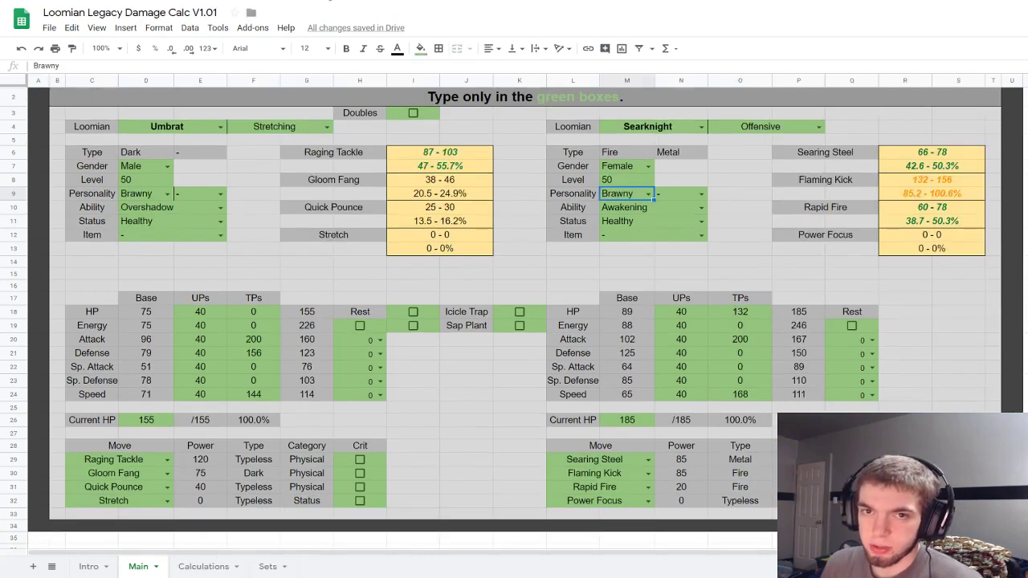
Step: Review V1.01's saved sets, then select row 3 on the new Damage Calc's Sets sheet
{"action": "left_click", "coordinate": [268, 567]}
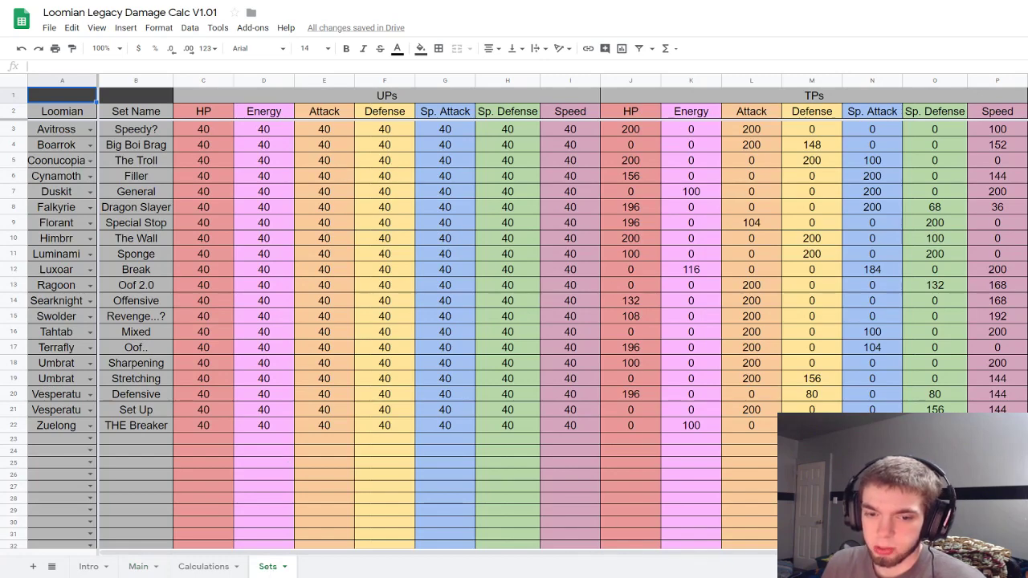
{"action": "left_click", "coordinate": [140, 567]}
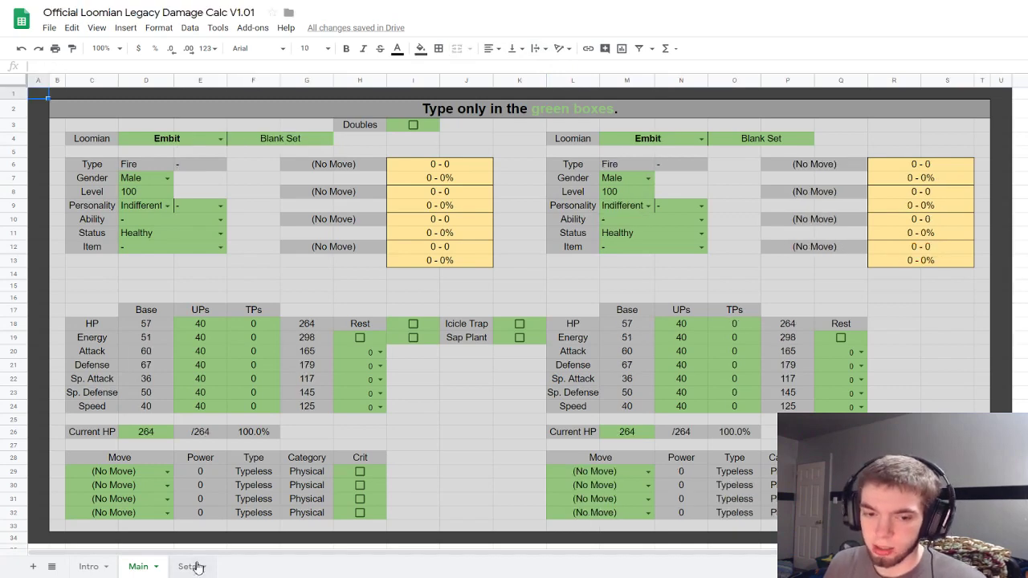
{"action": "left_click", "coordinate": [192, 566]}
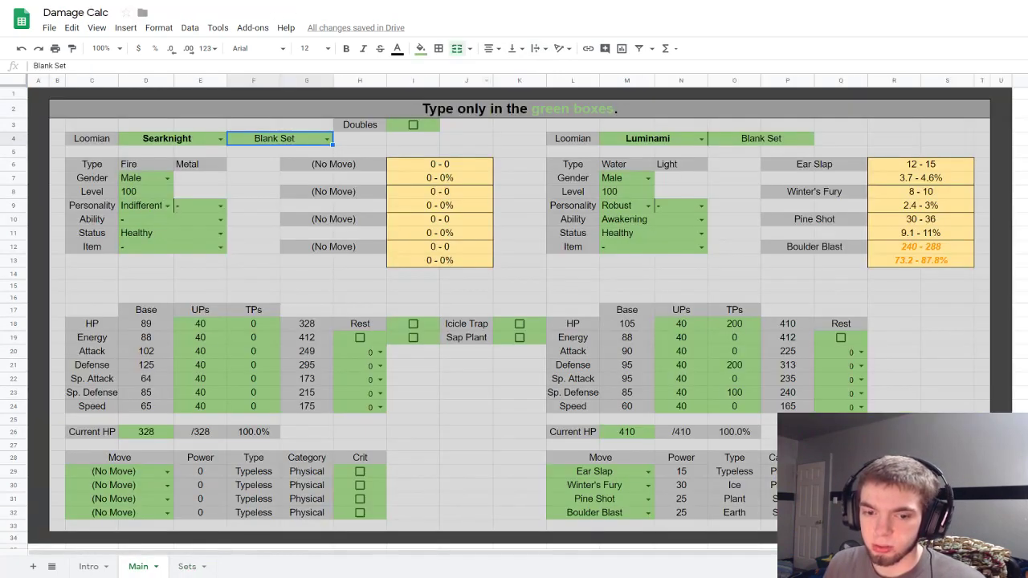
{"action": "left_click", "coordinate": [190, 566]}
{"action": "left_click", "coordinate": [11, 131]}
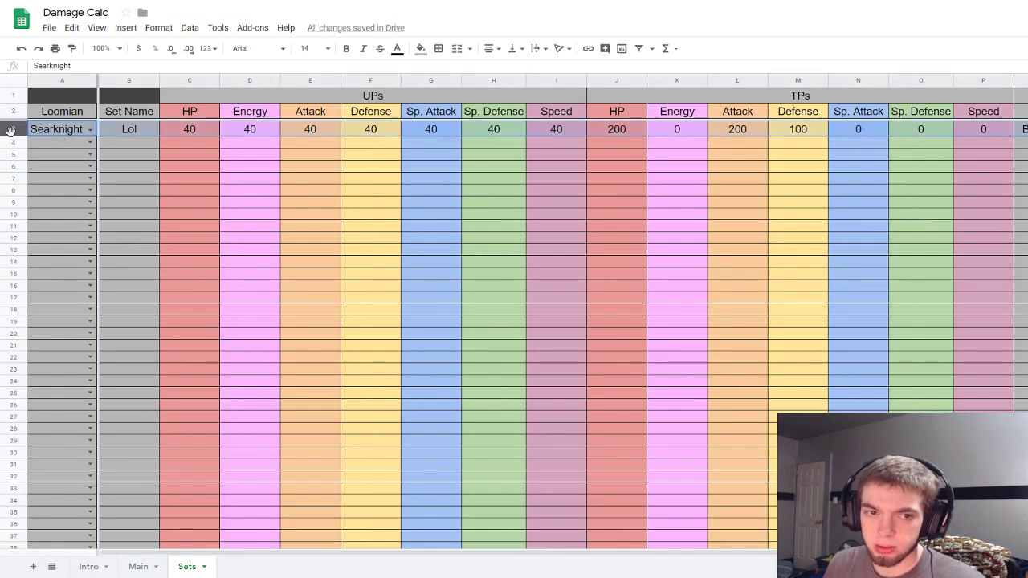
Step: Clear the test row 3 and copy V1.01's Sets sheet into the Damage Calc spreadsheet
{"action": "key", "text": "Delete"}
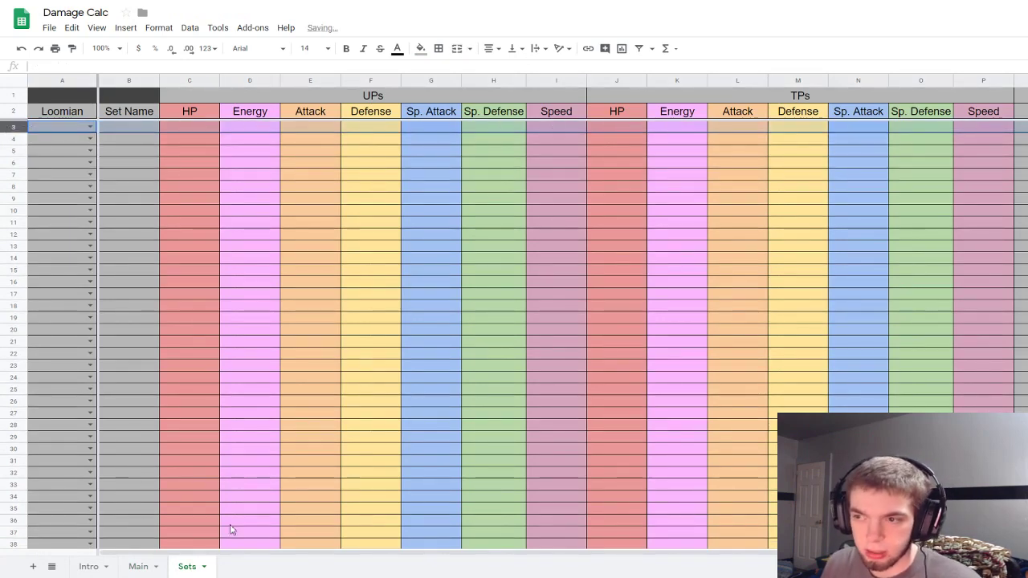
{"action": "left_click", "coordinate": [139, 566]}
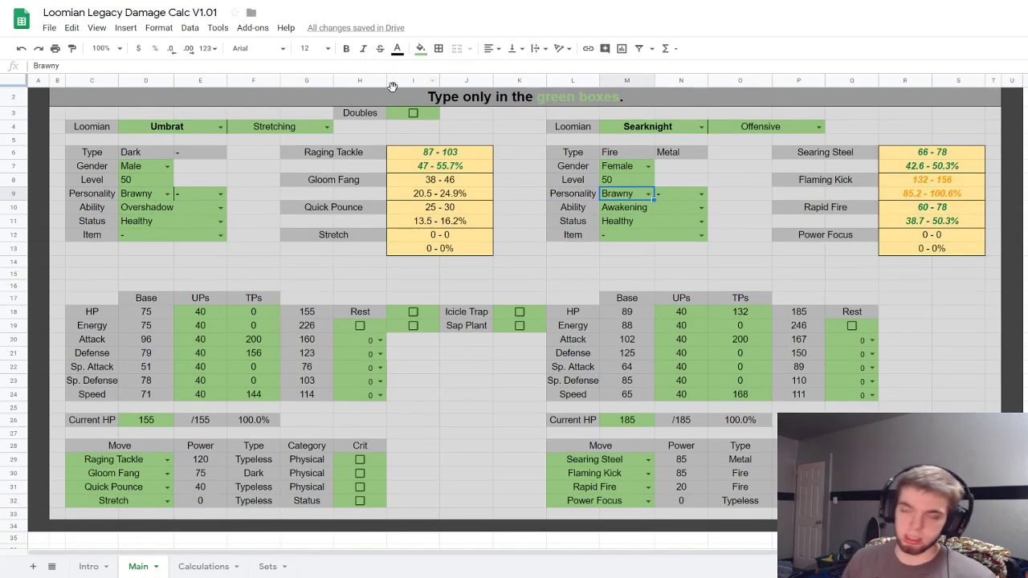
{"action": "right_click", "coordinate": [266, 566]}
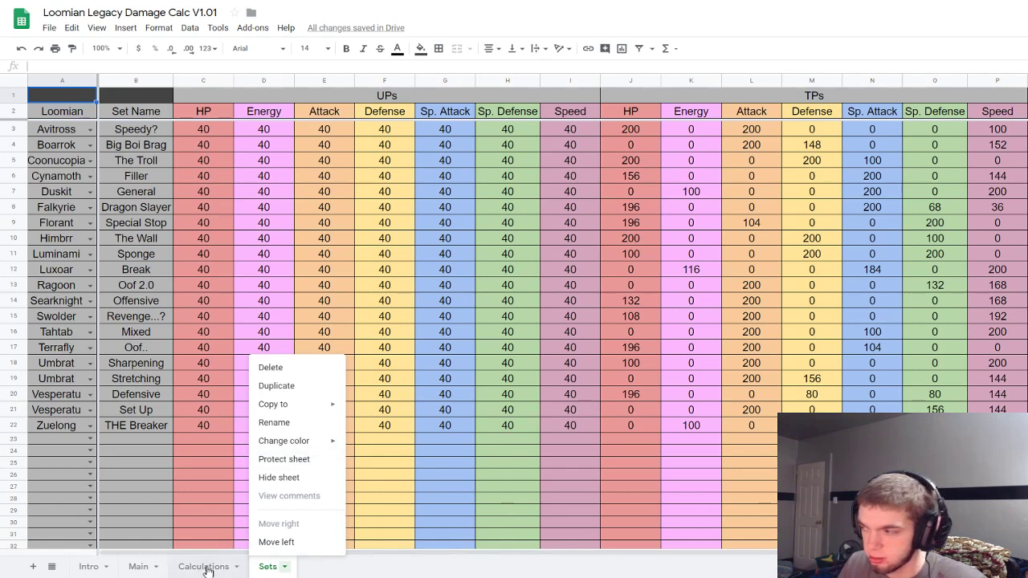
{"action": "mouse_move", "coordinate": [291, 412]}
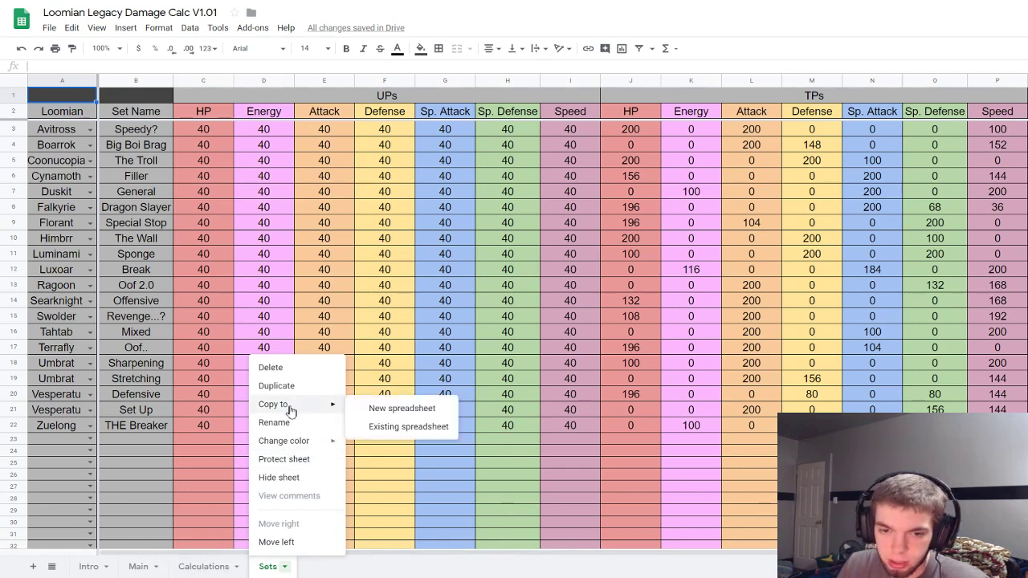
{"action": "left_click", "coordinate": [400, 430]}
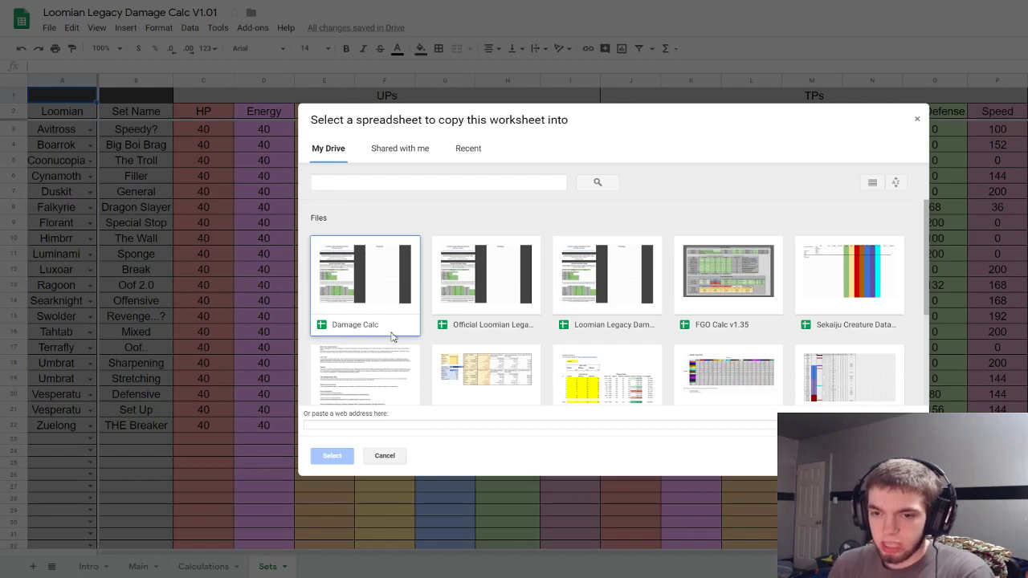
{"action": "double_click", "coordinate": [369, 284]}
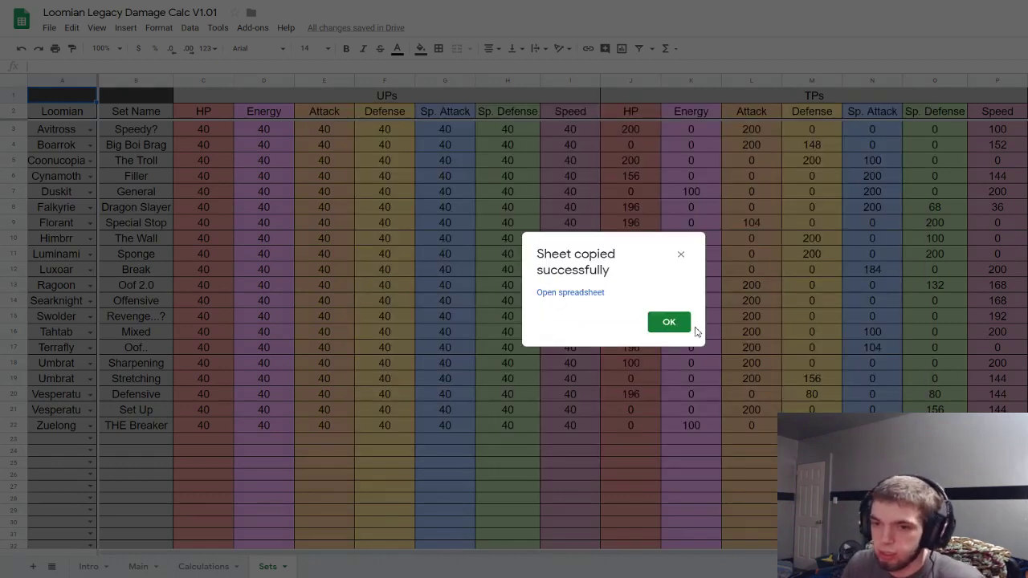
{"action": "left_click", "coordinate": [676, 330]}
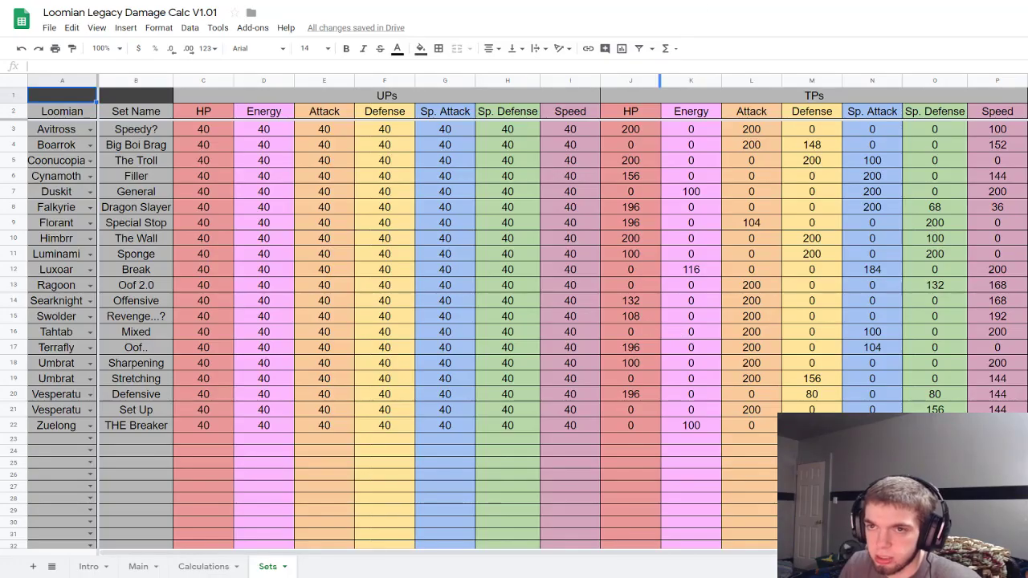
Step: Delete the empty Sets sheet from the Damage Calc spreadsheet
{"action": "key", "text": "ctrl+Tab"}
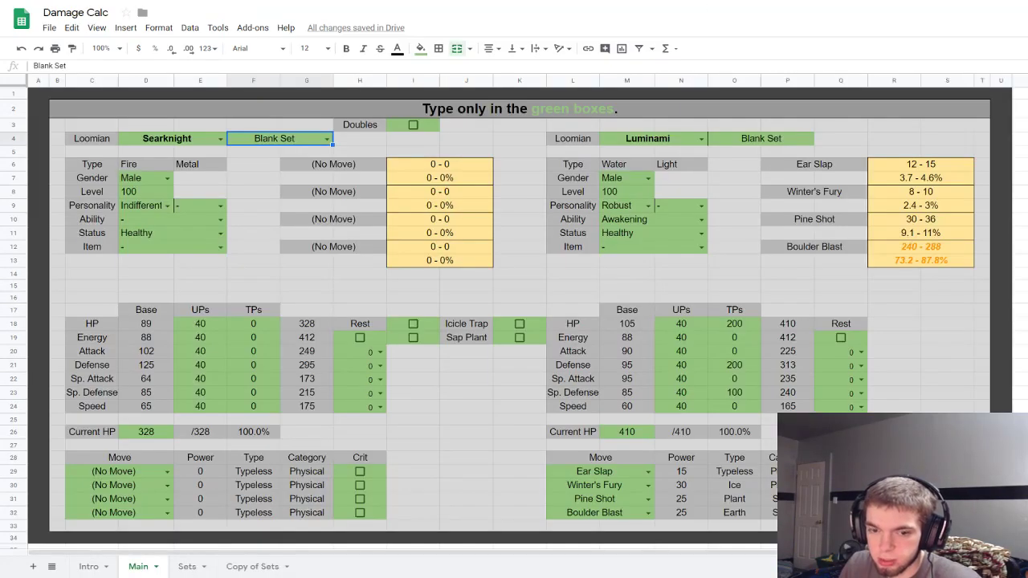
{"action": "left_click", "coordinate": [268, 568]}
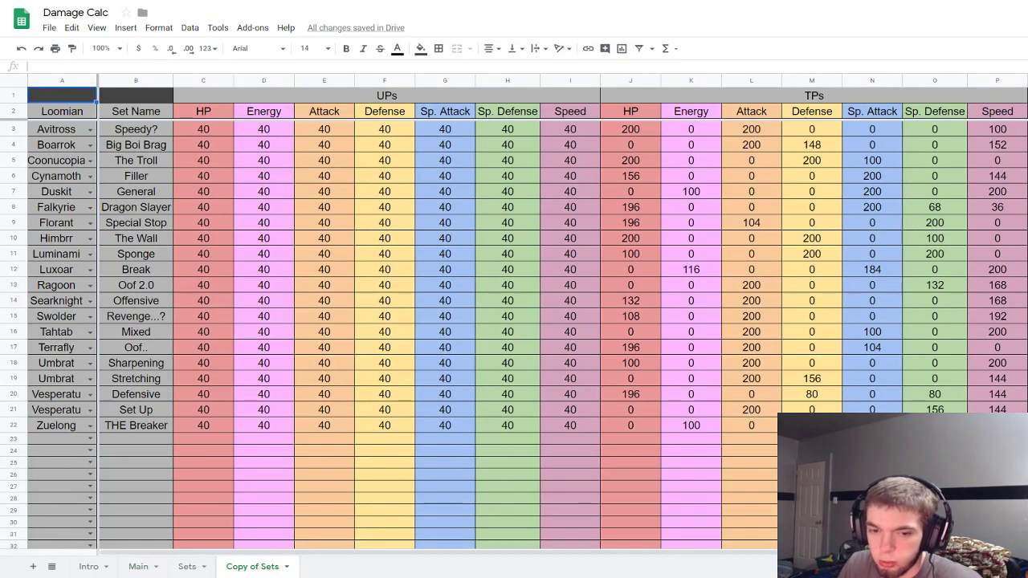
{"action": "left_click", "coordinate": [185, 568]}
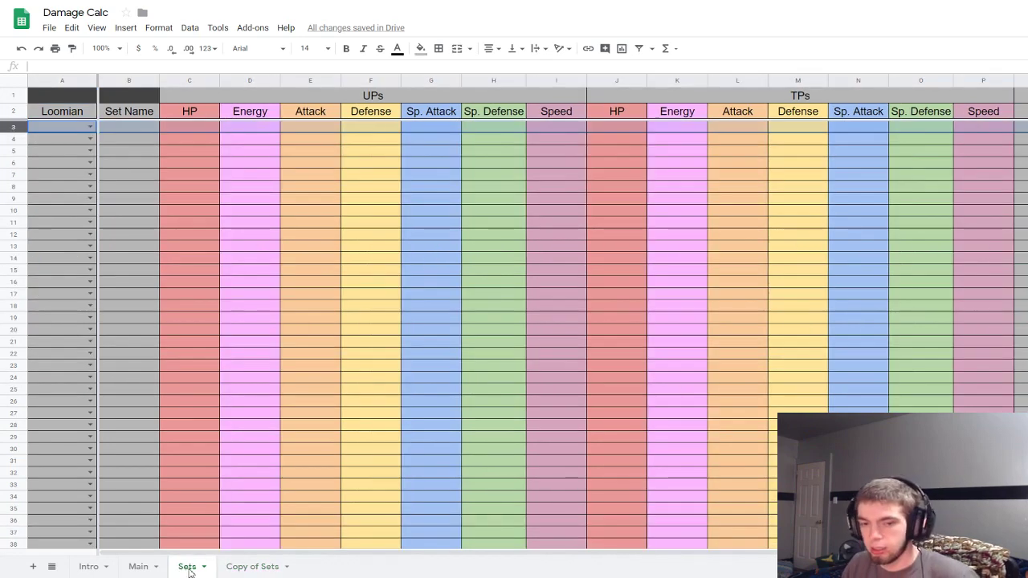
{"action": "right_click", "coordinate": [191, 570]}
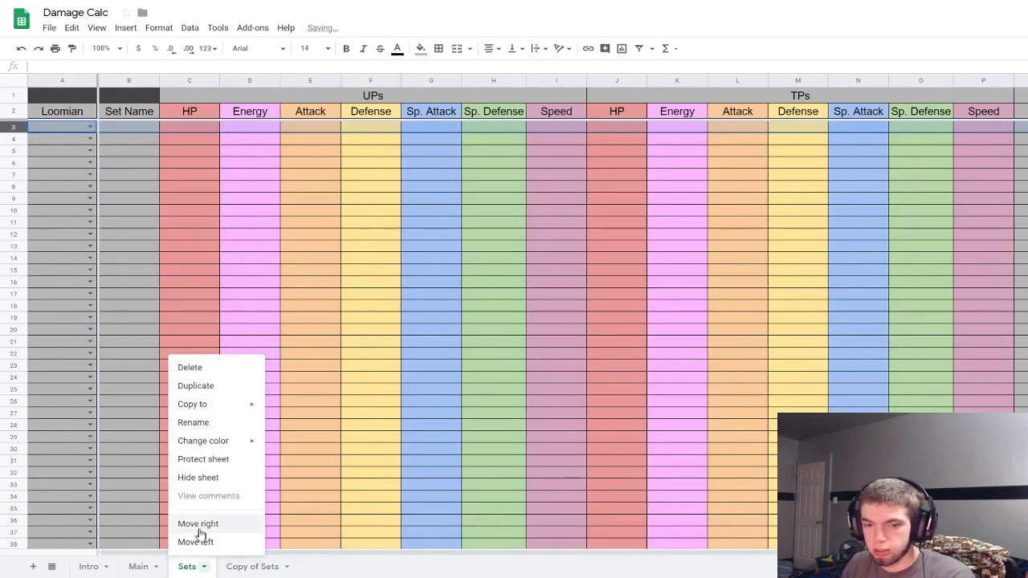
{"action": "left_click", "coordinate": [203, 368]}
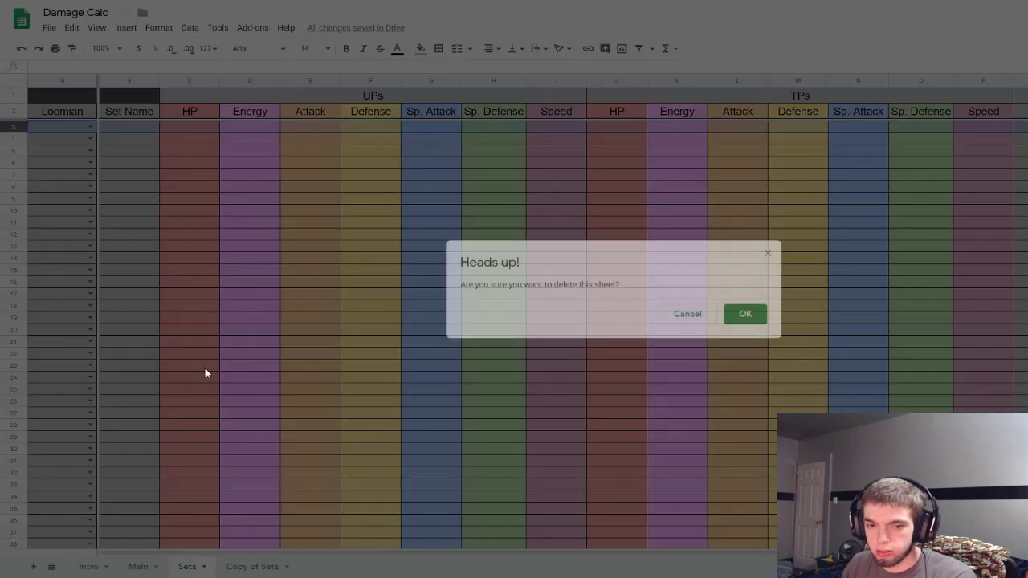
{"action": "key", "text": "Return"}
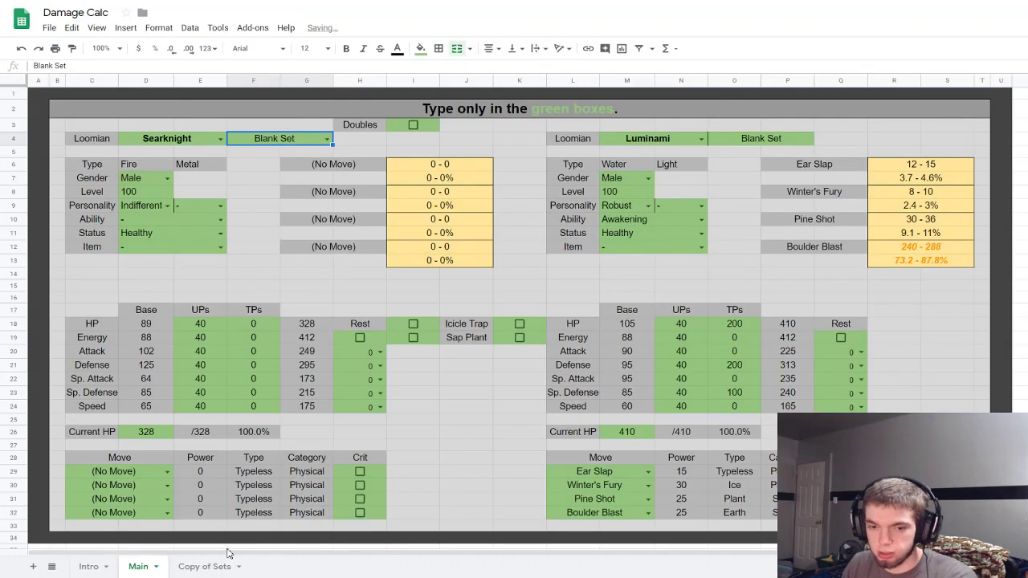
Step: Rename the 'Copy of Sets' sheet to 'Sets'
{"action": "left_click", "coordinate": [207, 568]}
{"action": "right_click", "coordinate": [206, 568]}
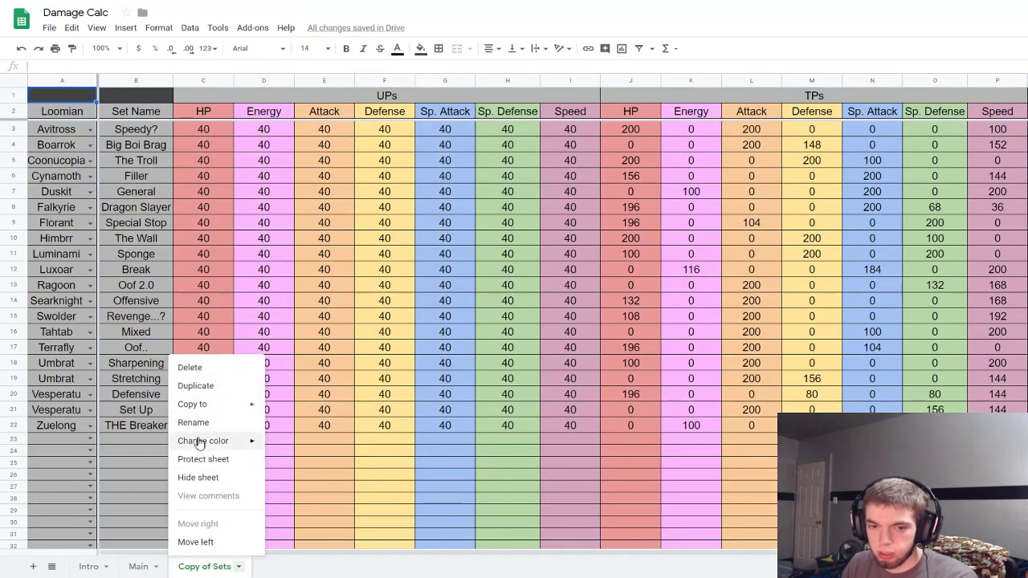
{"action": "left_click", "coordinate": [201, 424]}
{"action": "type", "text": "Sets"}
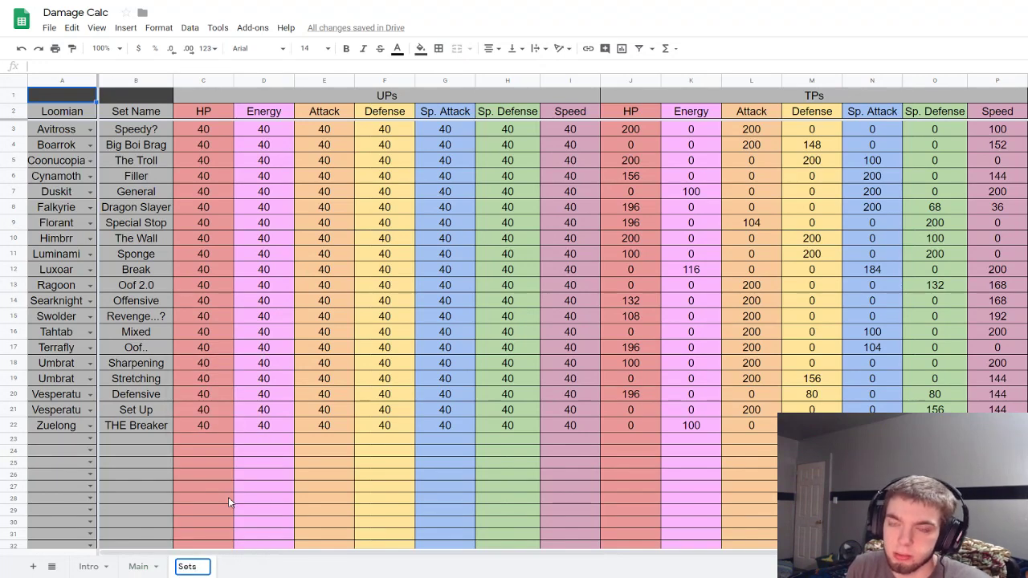
{"action": "key", "text": "Return"}
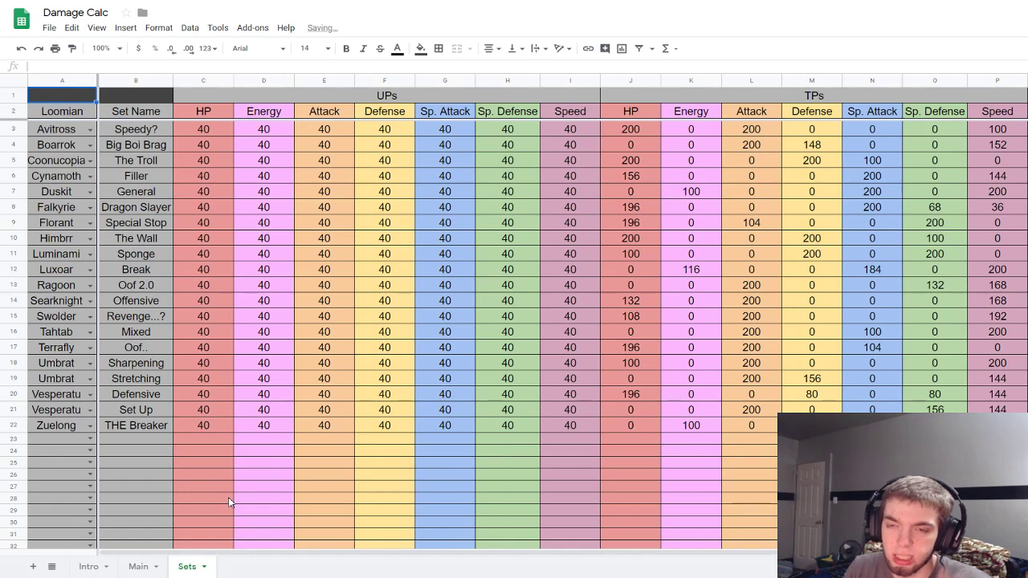
{"action": "left_click", "coordinate": [138, 566]}
Step: Load Searknight as the left Loomian with the Blank Set
{"action": "left_click", "coordinate": [220, 138]}
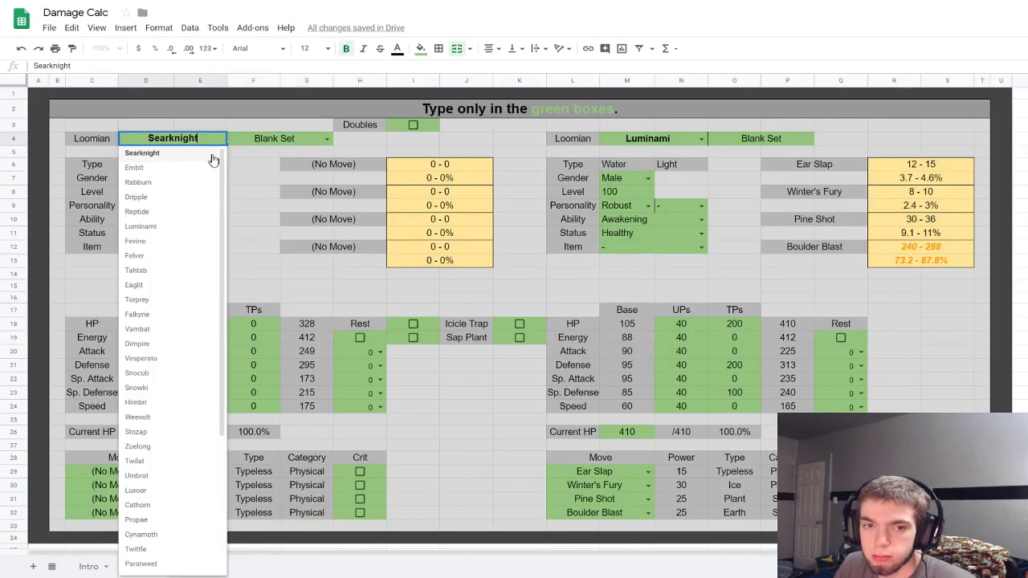
{"action": "left_click", "coordinate": [165, 239]}
{"action": "left_click", "coordinate": [220, 138]}
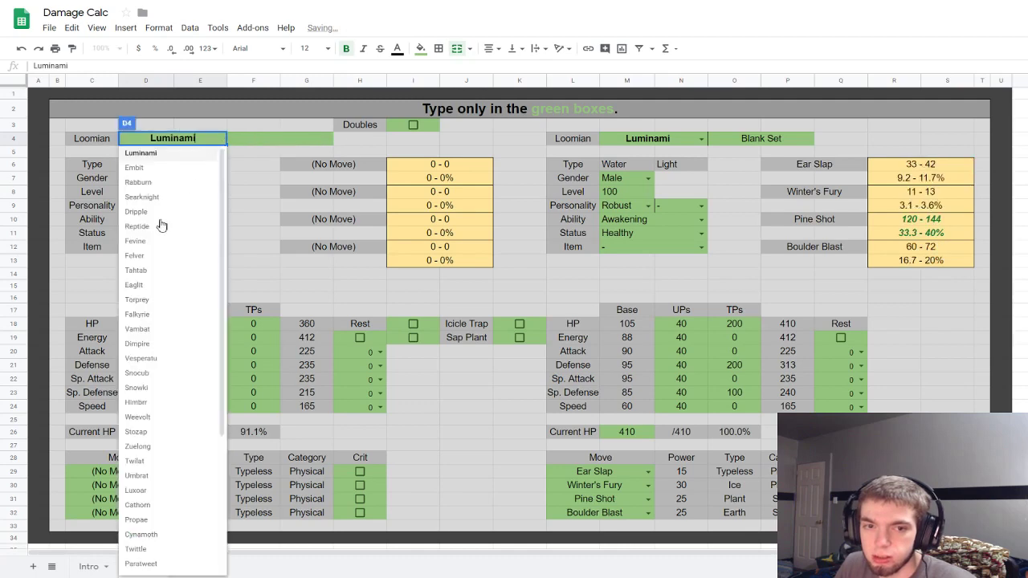
{"action": "left_click", "coordinate": [166, 197]}
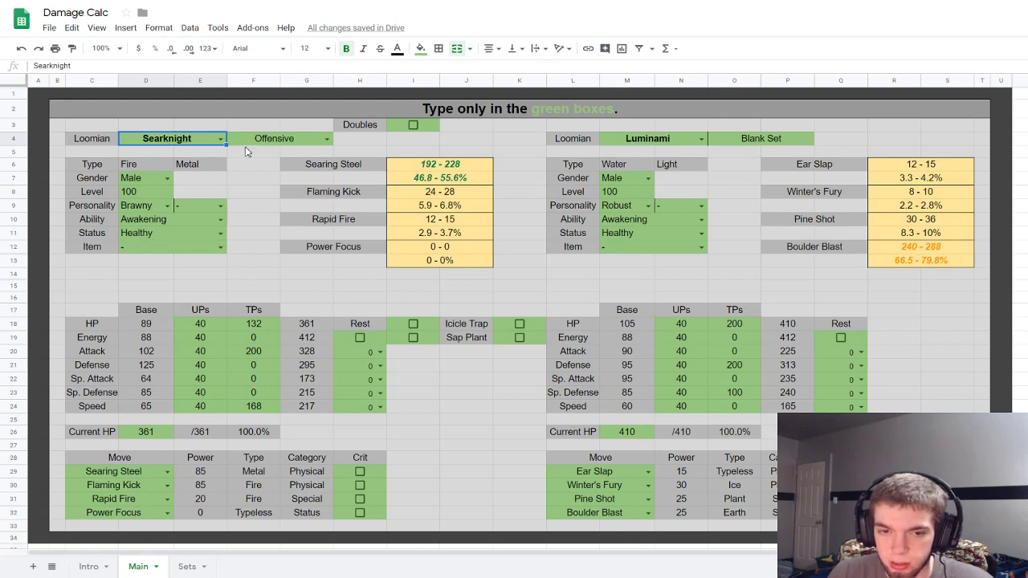
{"action": "left_click", "coordinate": [327, 139]}
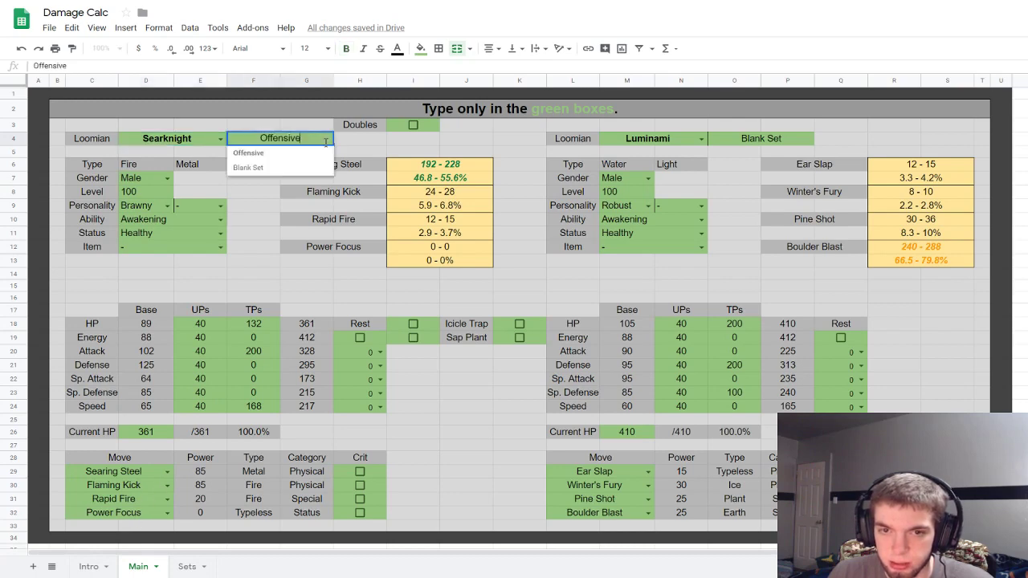
{"action": "left_click", "coordinate": [270, 168]}
Step: Load Umbrat as the right Loomian with its copied Stretching set
{"action": "left_click", "coordinate": [695, 144]}
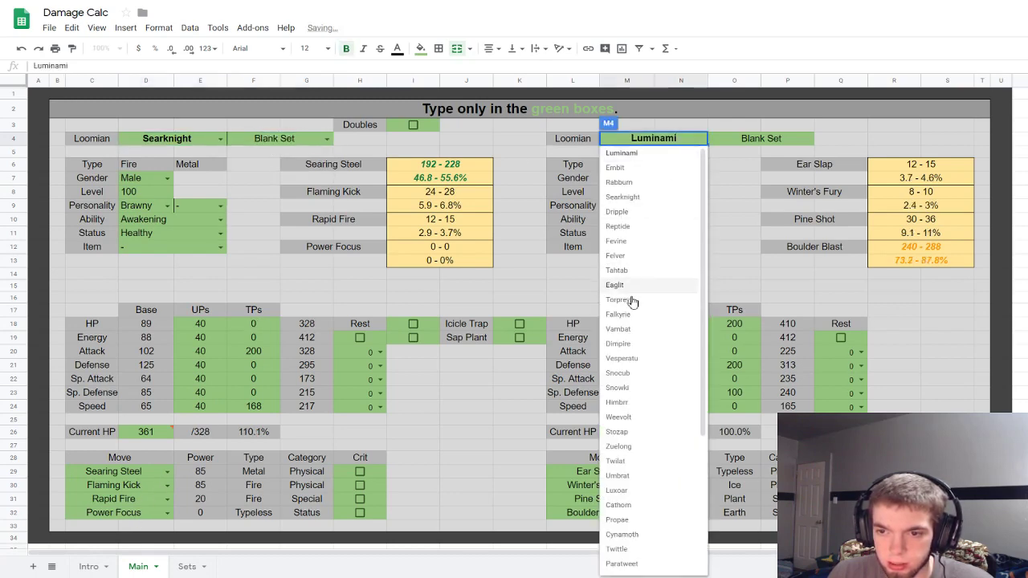
{"action": "left_click", "coordinate": [634, 476]}
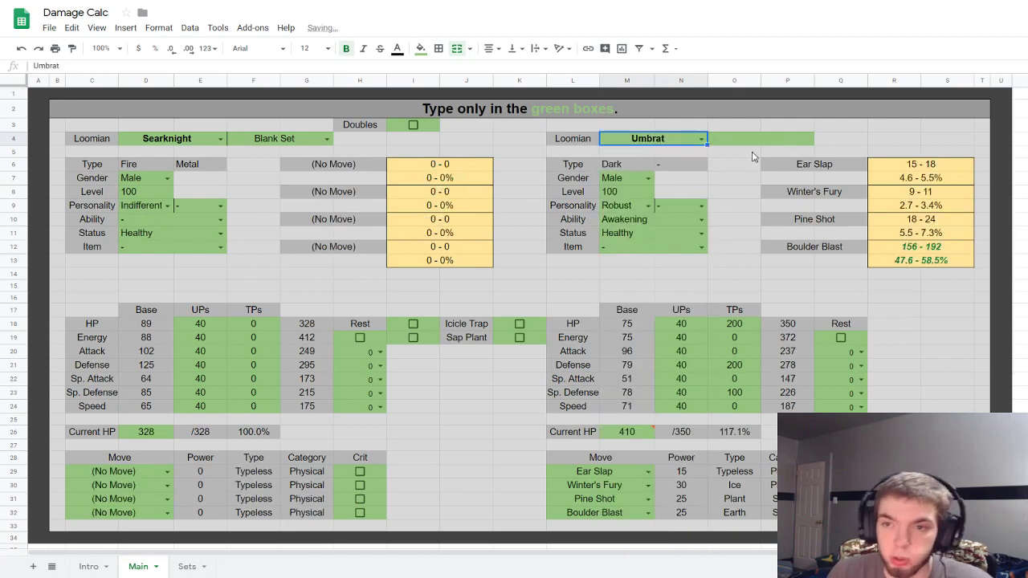
{"action": "left_click", "coordinate": [809, 140]}
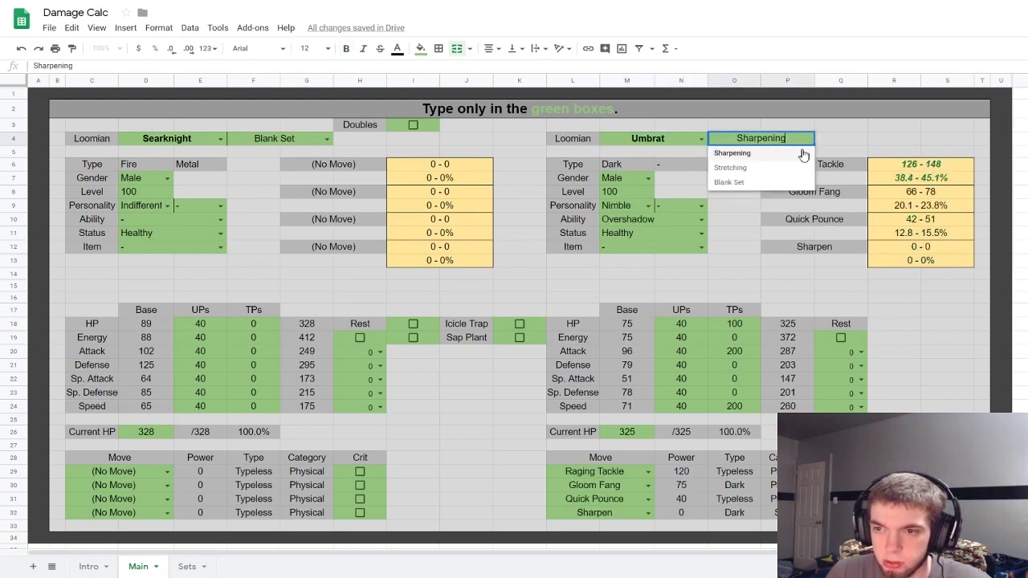
{"action": "left_click", "coordinate": [744, 168]}
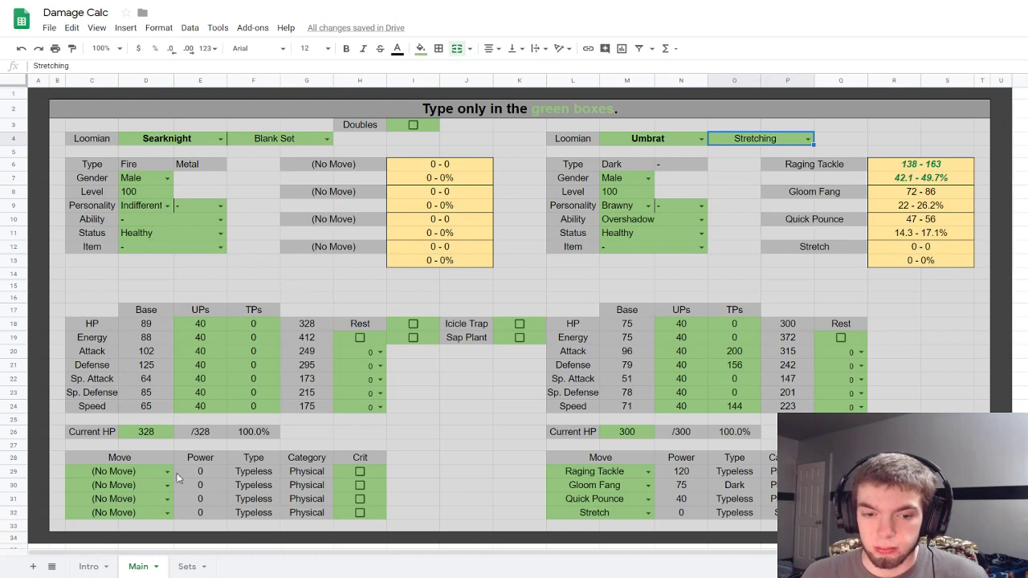
Step: Look over the Intro sheet, selecting the video link note and several Changelog cells
{"action": "left_click", "coordinate": [90, 568]}
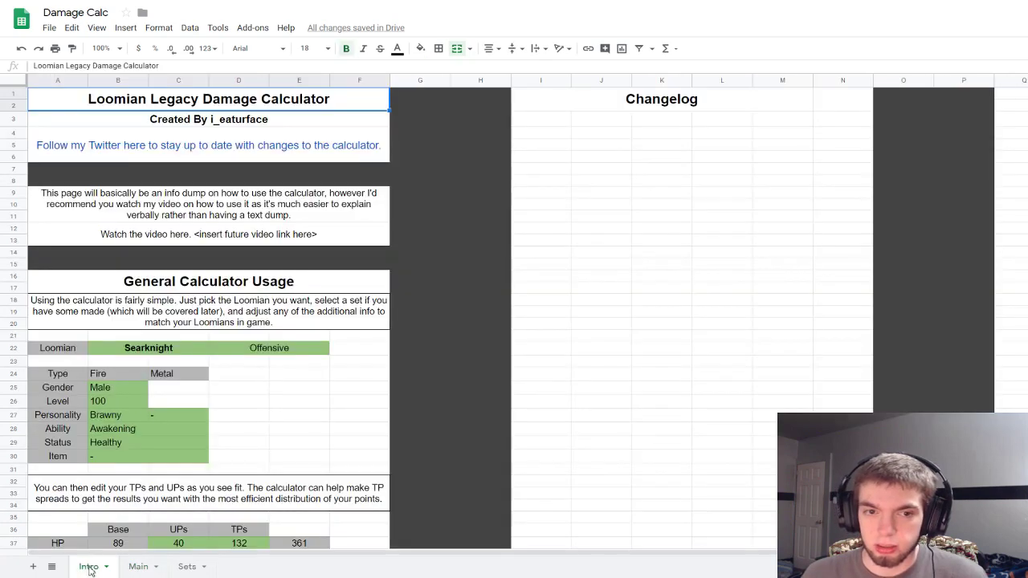
{"action": "scroll", "coordinate": [277, 307], "scroll_direction": "down", "scroll_amount": 2}
{"action": "scroll", "coordinate": [277, 308], "scroll_direction": "up", "scroll_amount": 2}
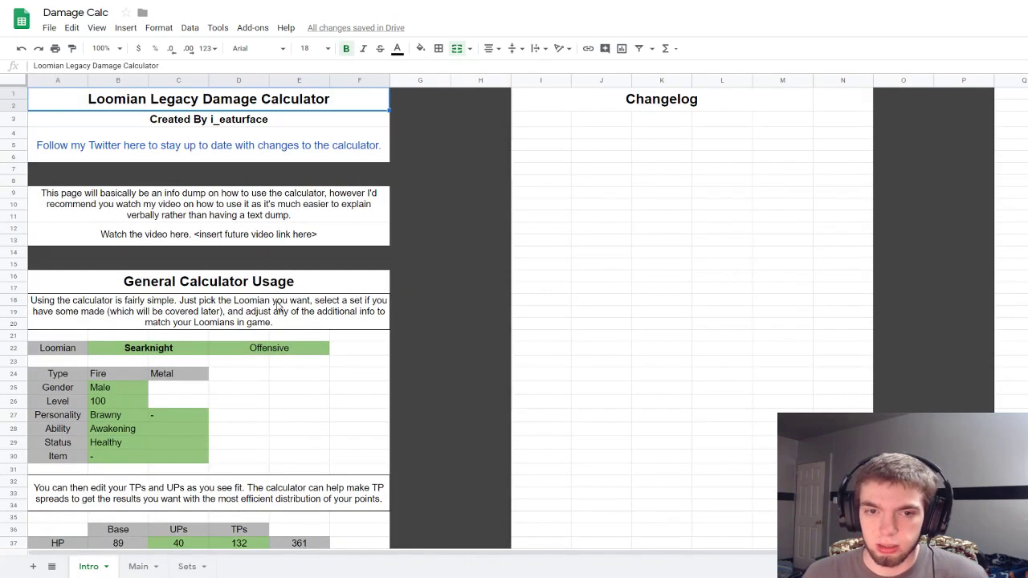
{"action": "left_click", "coordinate": [217, 240]}
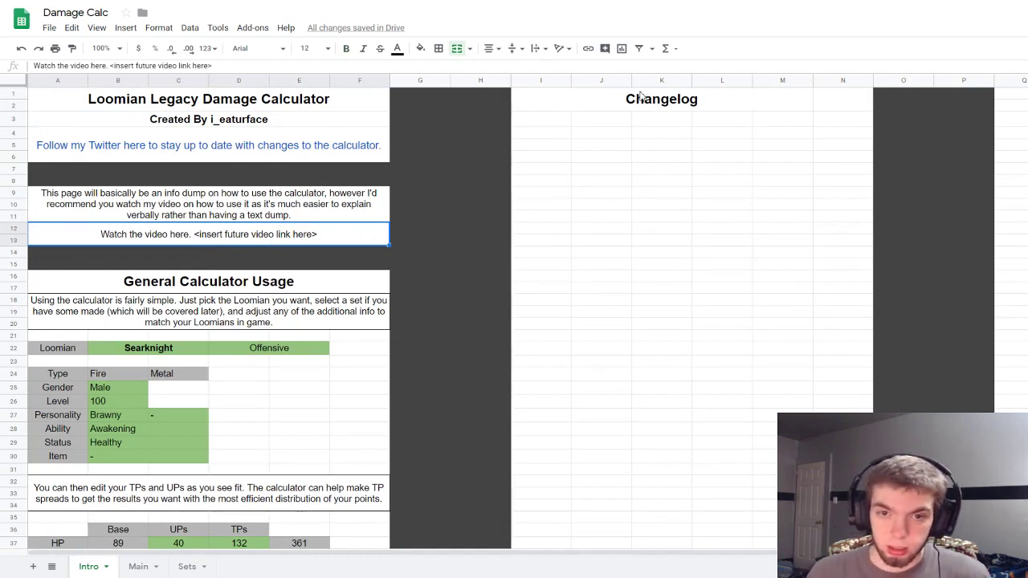
{"action": "left_click", "coordinate": [651, 121]}
{"action": "left_click", "coordinate": [593, 126]}
{"action": "left_click", "coordinate": [748, 124]}
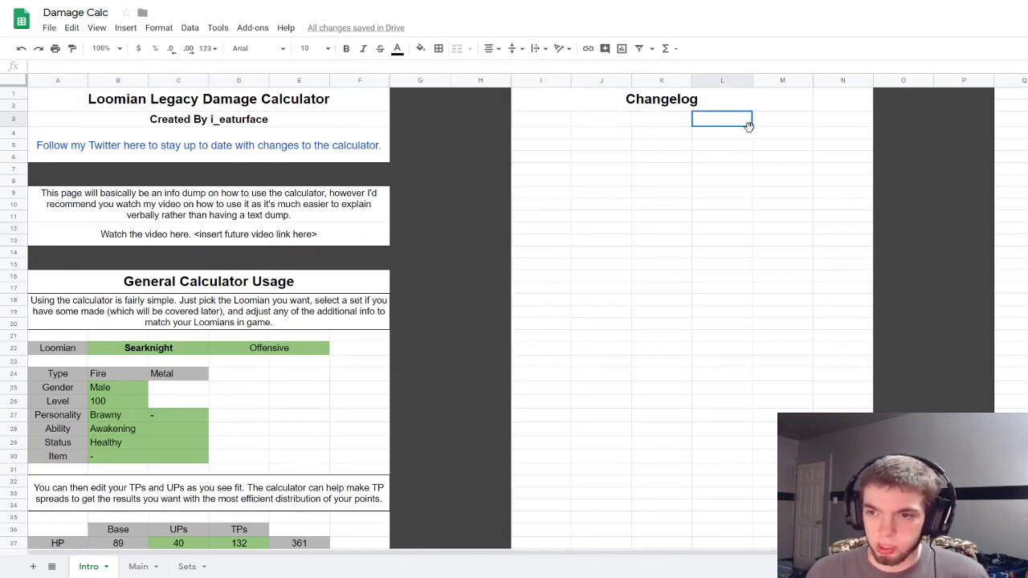
{"action": "left_click", "coordinate": [712, 185]}
{"action": "left_click", "coordinate": [562, 124]}
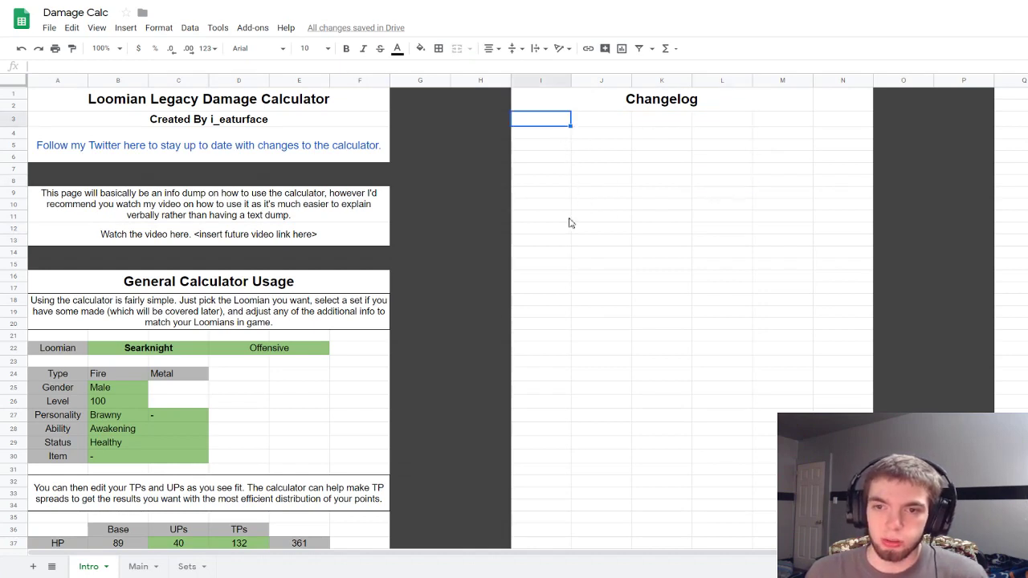
{"action": "mouse_move", "coordinate": [379, 155]}
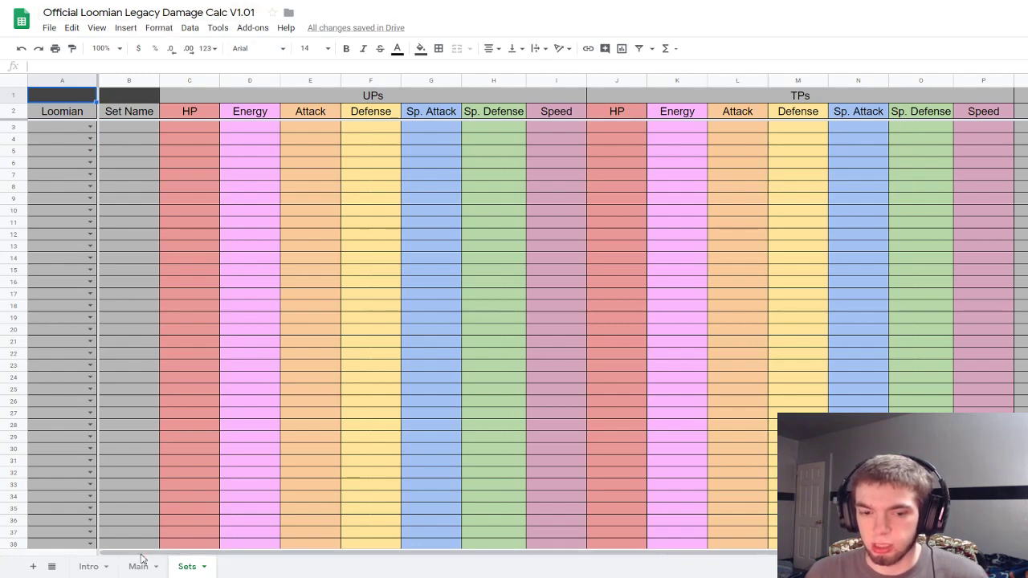
Step: Read the official calculator's Intro sheet with its example Searknight usage instructions
{"action": "left_click", "coordinate": [89, 567]}
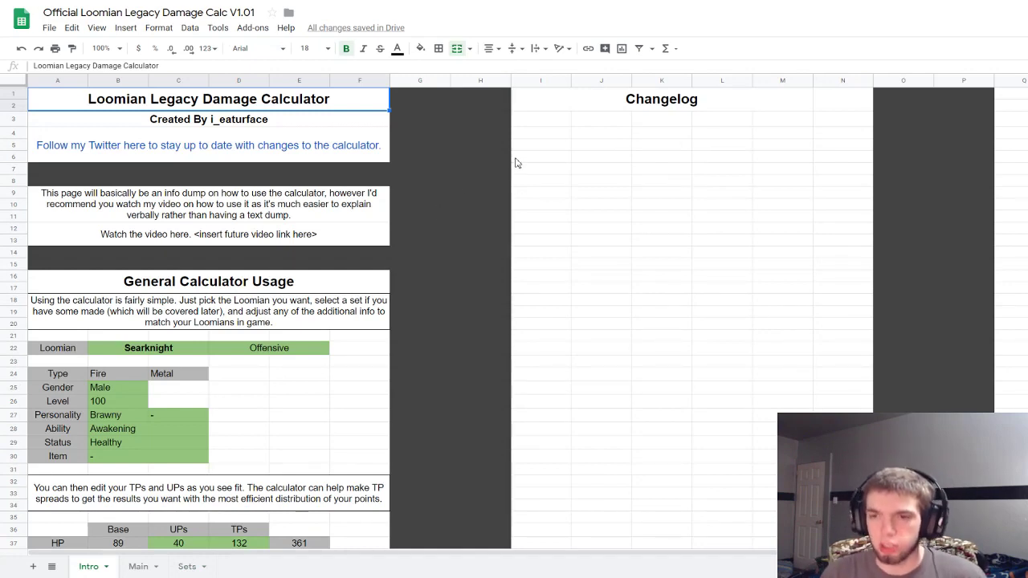
{"action": "mouse_move", "coordinate": [270, 145]}
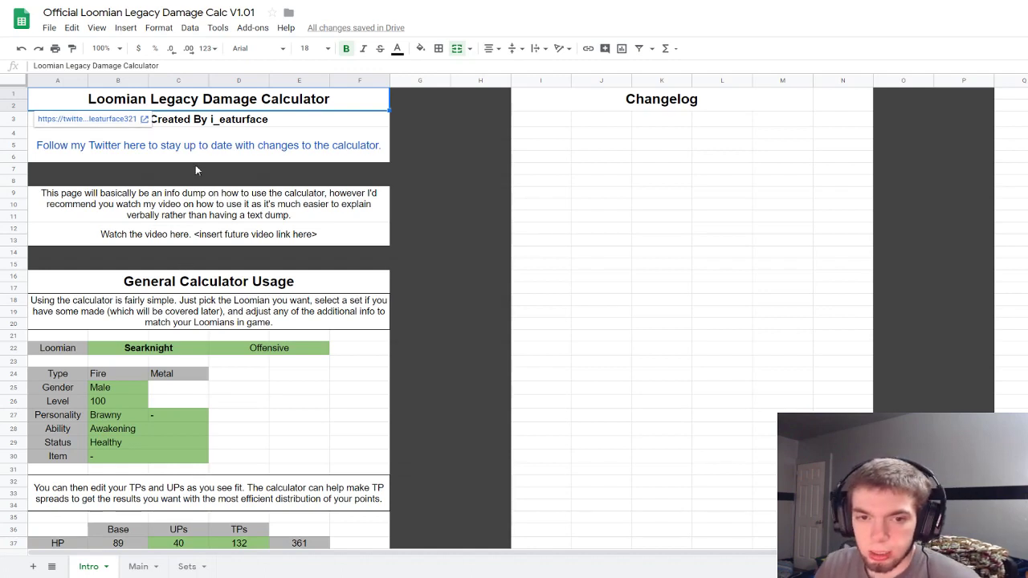
{"action": "scroll", "coordinate": [195, 168], "scroll_direction": "down", "scroll_amount": 3}
Step: Scroll through the Intro instructions, then bring up the V1.01 copy's Sets sheet (Avitross to Zuelong)
{"action": "scroll", "coordinate": [198, 215], "scroll_direction": "down", "scroll_amount": 5}
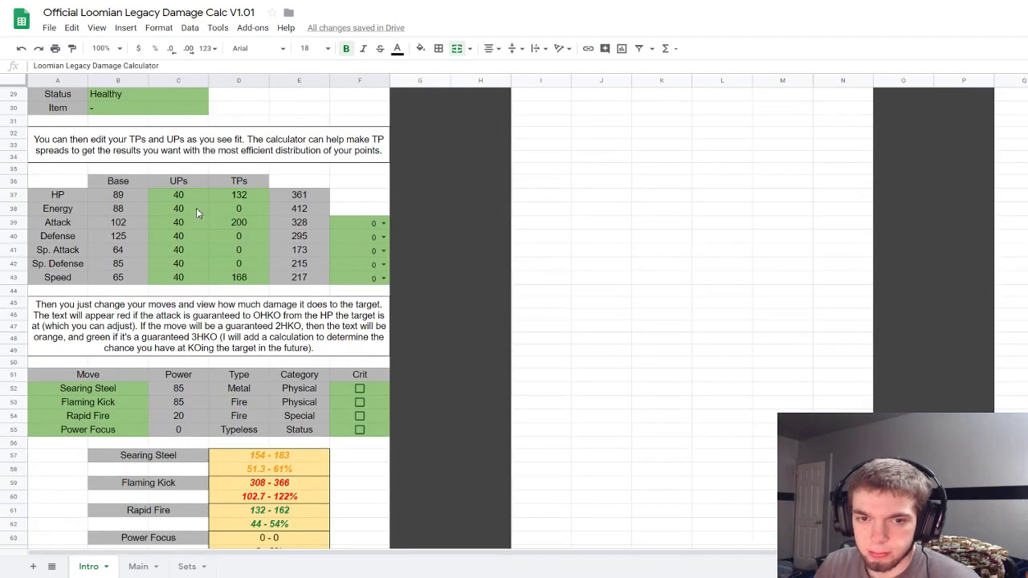
{"action": "scroll", "coordinate": [198, 214], "scroll_direction": "up", "scroll_amount": 8}
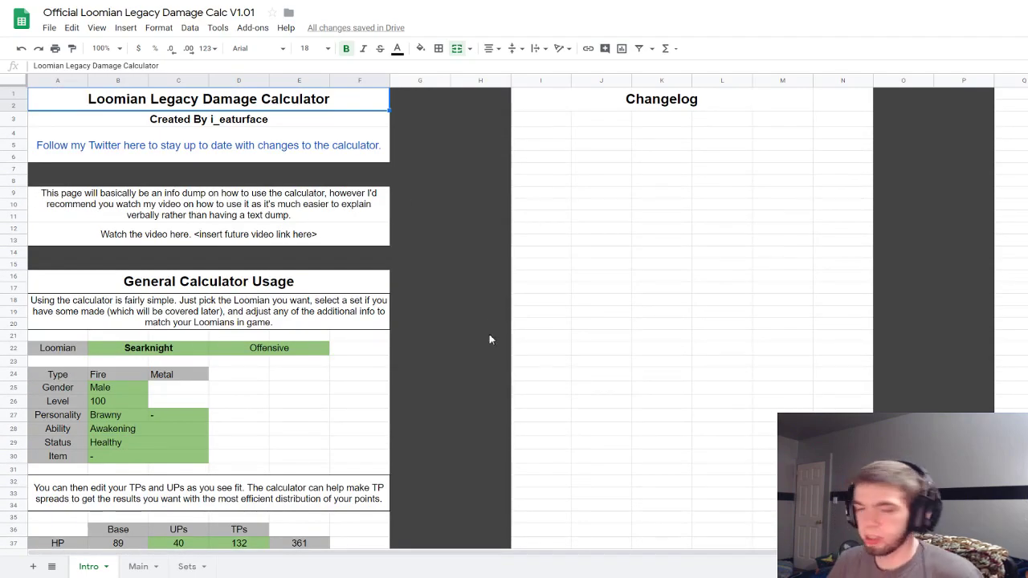
{"action": "scroll", "coordinate": [217, 270], "scroll_direction": "down", "scroll_amount": 20}
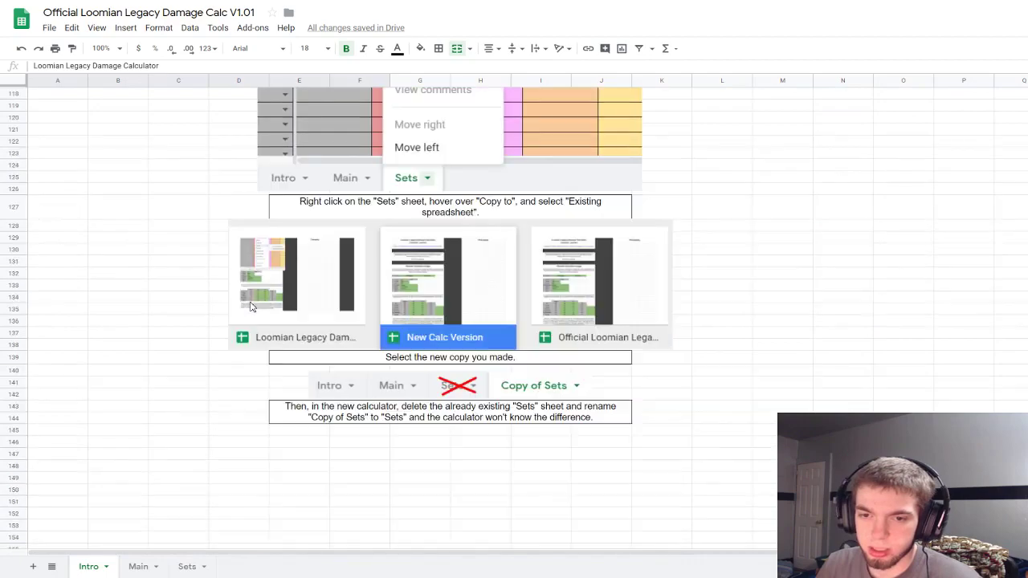
{"action": "scroll", "coordinate": [250, 307], "scroll_direction": "up", "scroll_amount": 20}
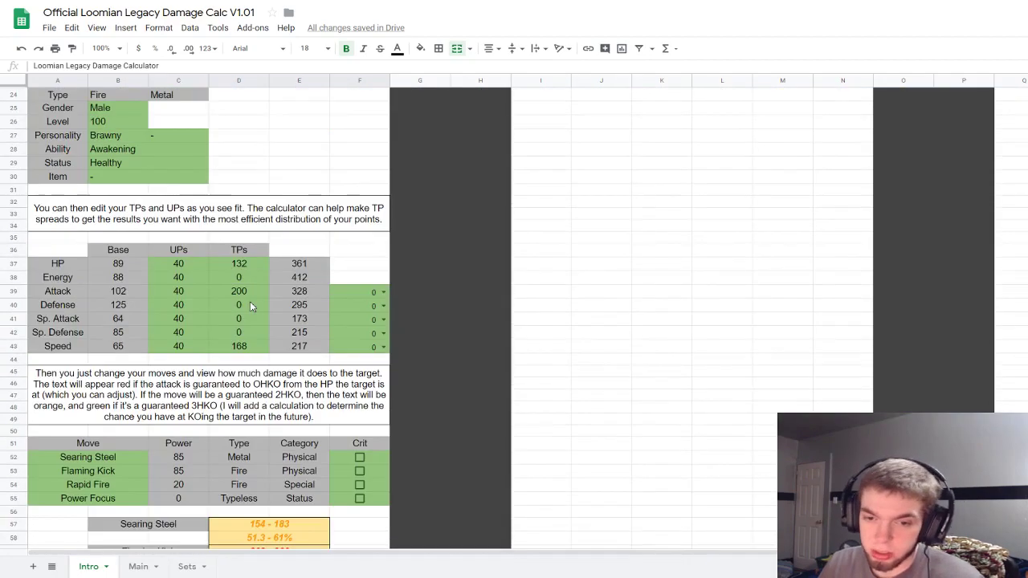
{"action": "scroll", "coordinate": [317, 233], "scroll_direction": "down", "scroll_amount": 15}
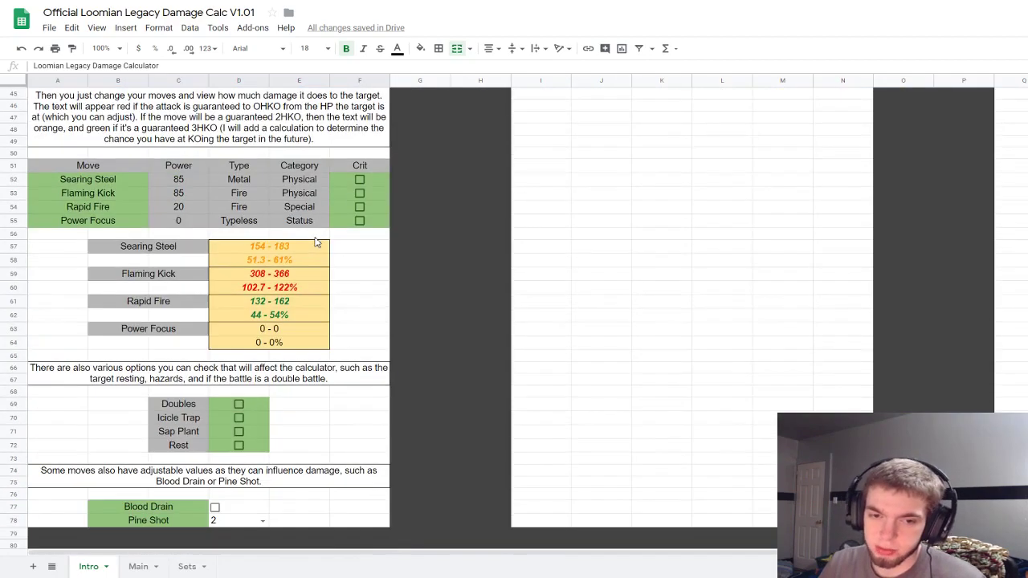
{"action": "scroll", "coordinate": [318, 241], "scroll_direction": "down", "scroll_amount": 7}
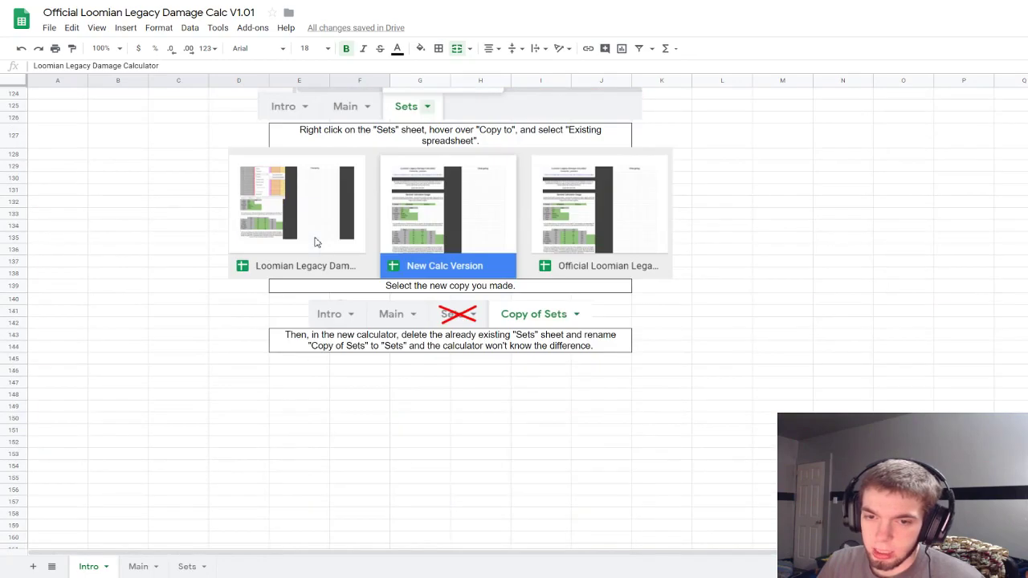
{"action": "scroll", "coordinate": [533, 338], "scroll_direction": "up", "scroll_amount": 20}
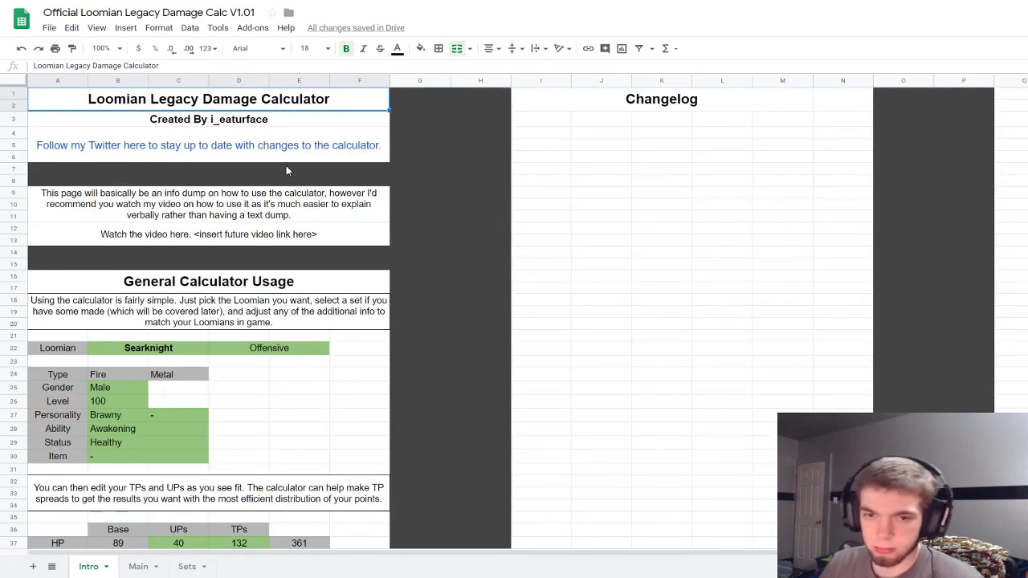
{"action": "mouse_move", "coordinate": [311, 163]}
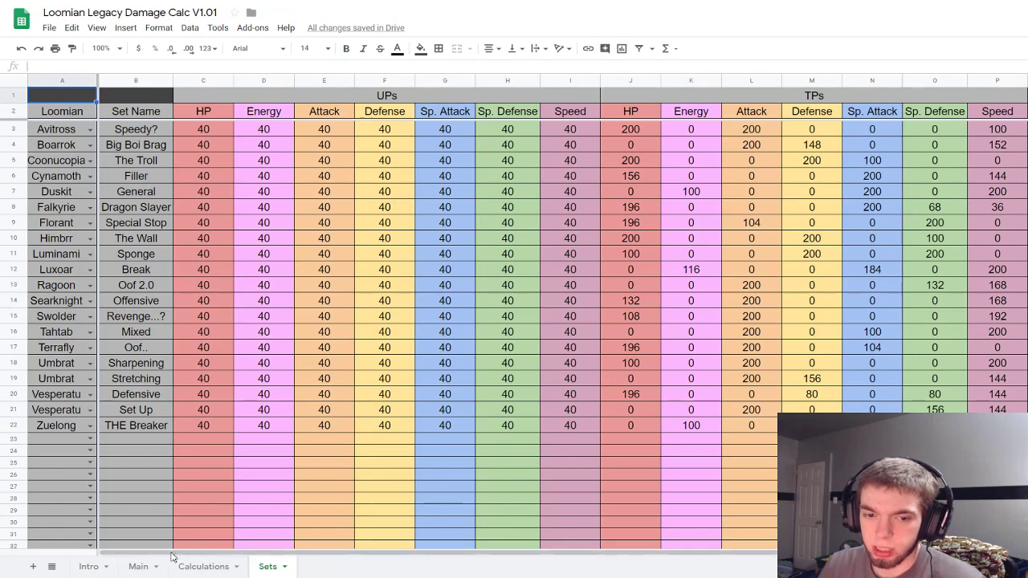
Step: Switch to the V1.01 Main sheet showing Stretching-set Umbrat against Offensive-set Searknight
{"action": "left_click", "coordinate": [140, 567]}
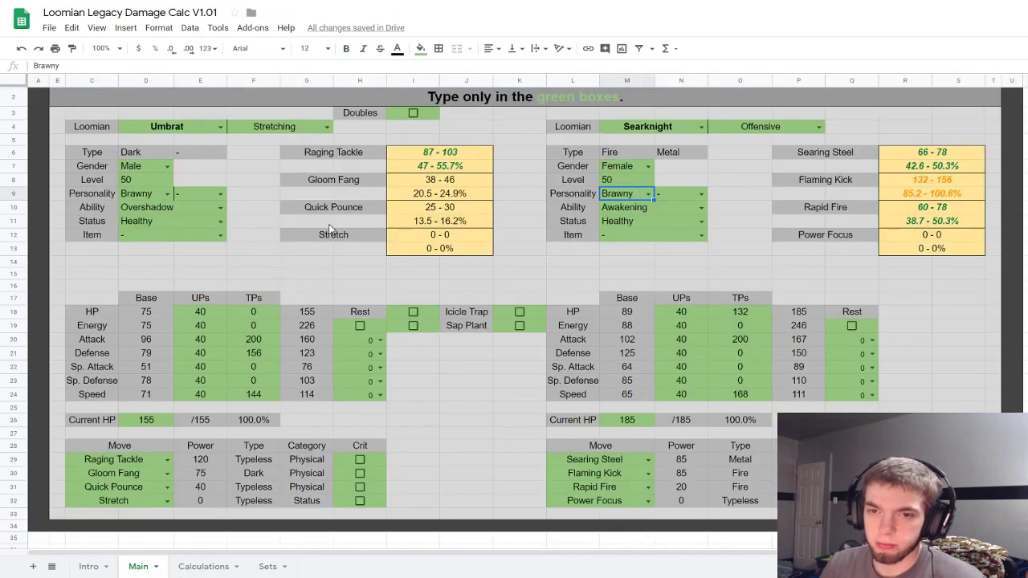